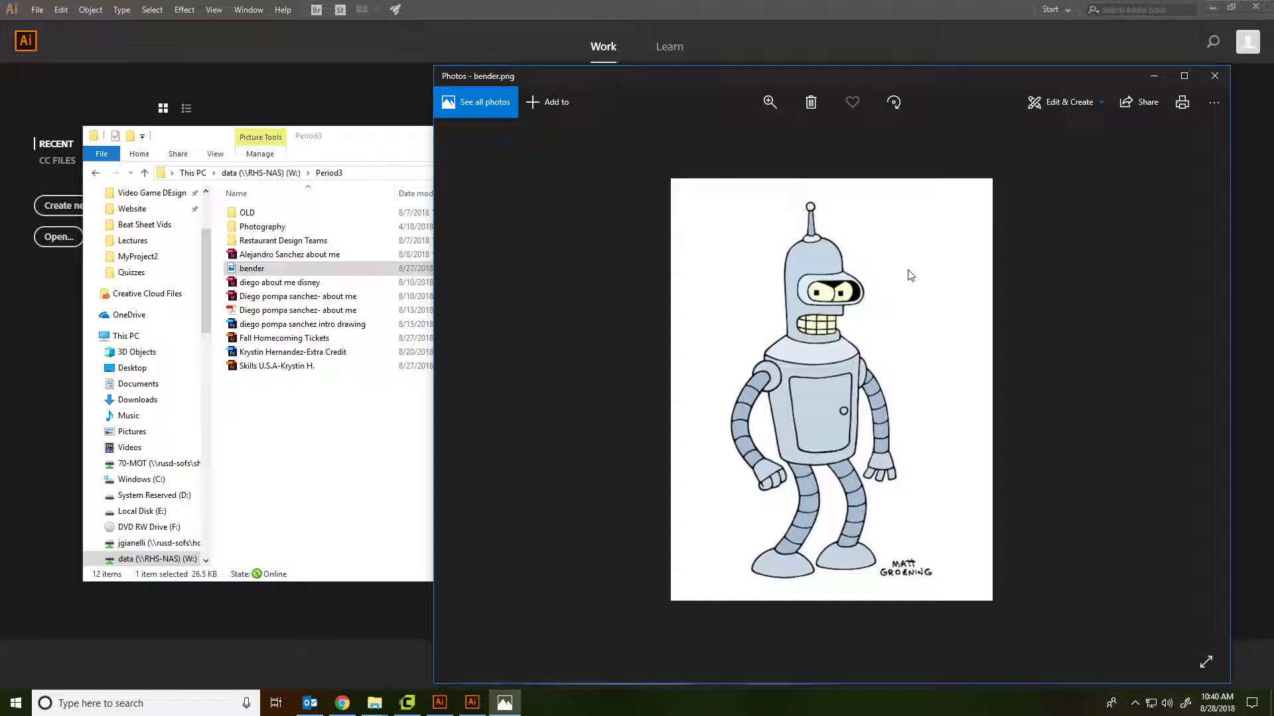
Step: Switch to Illustrator and create a new document from the Letter print preset, 612 by 792 pt
{"action": "left_click", "coordinate": [579, 5]}
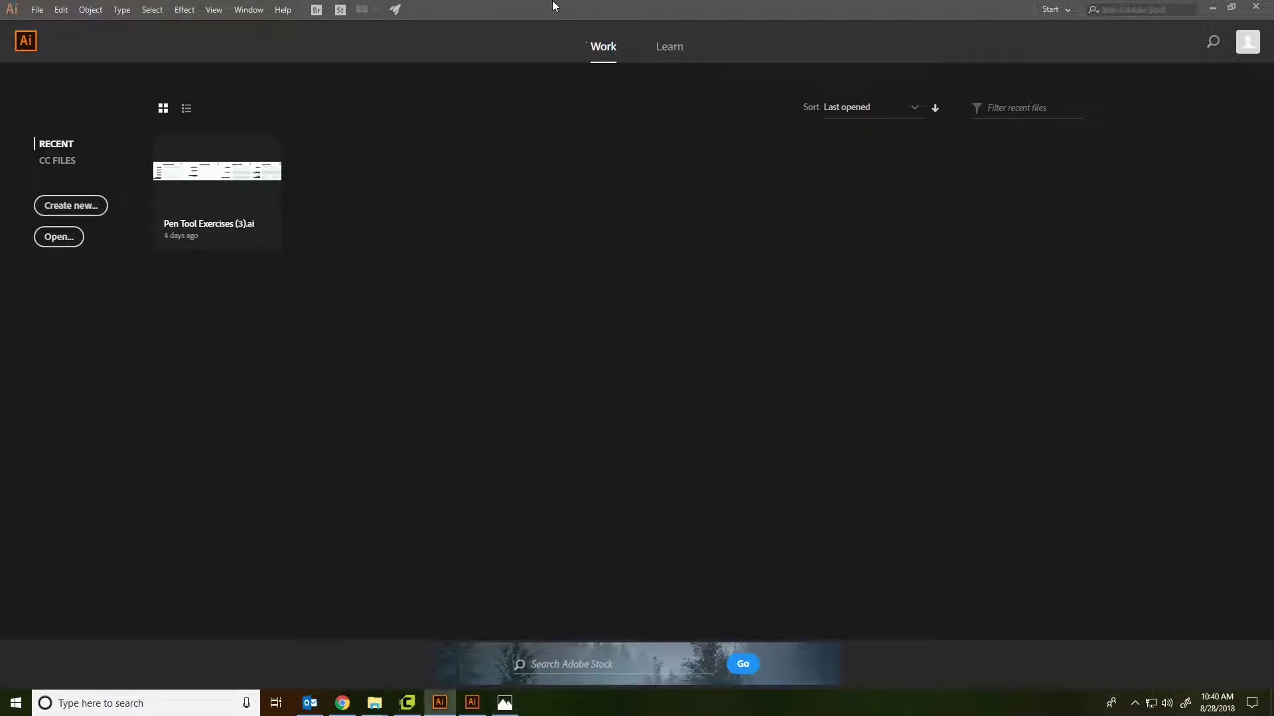
{"action": "left_click", "coordinate": [63, 206]}
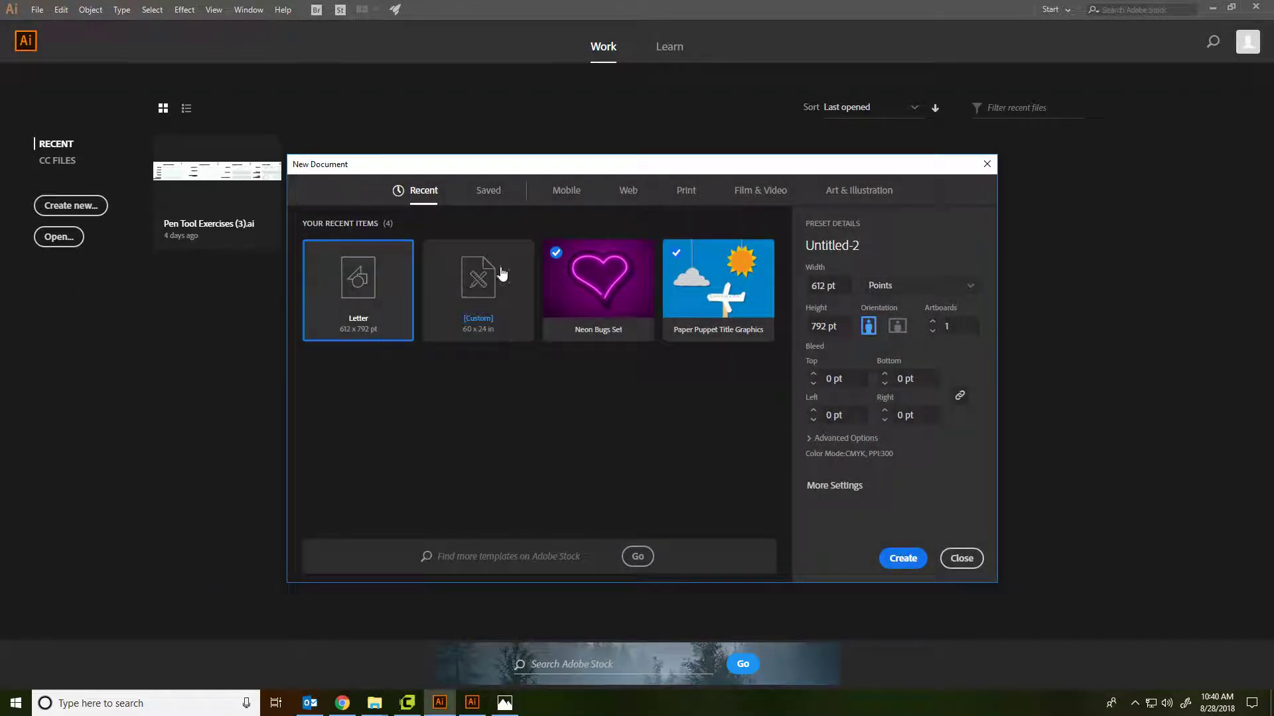
{"action": "left_click", "coordinate": [686, 191]}
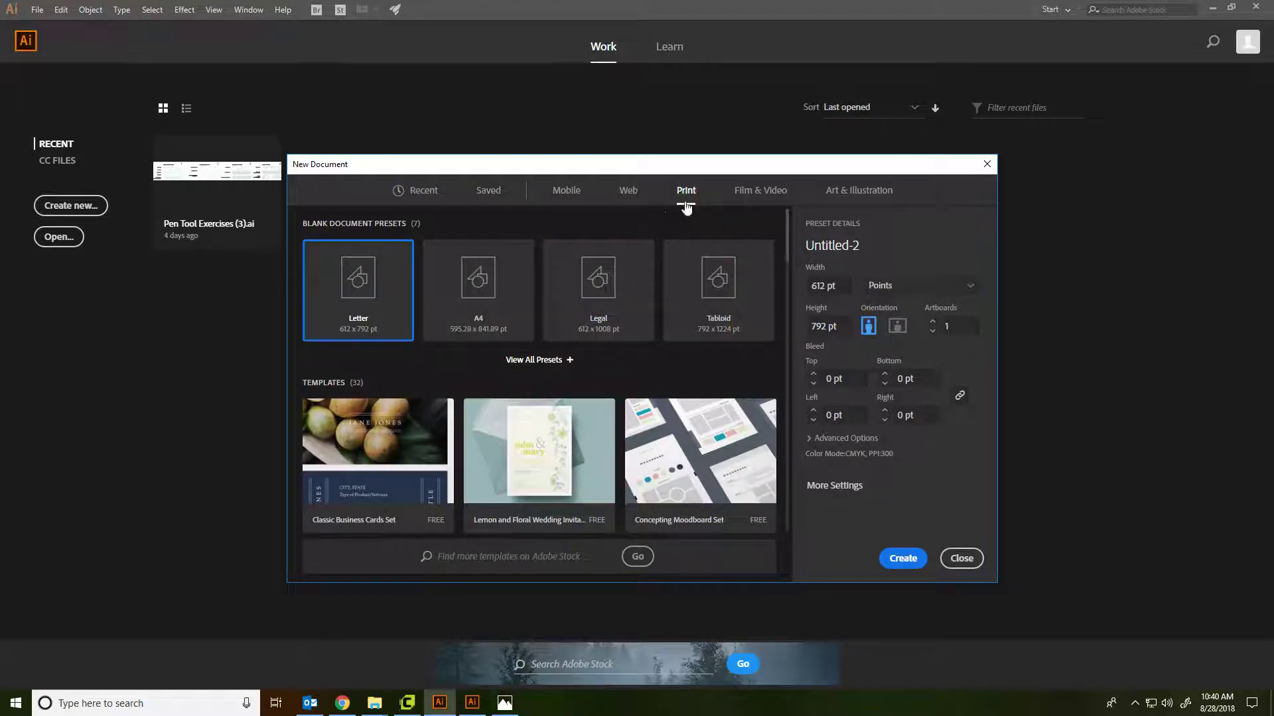
{"action": "left_click", "coordinate": [898, 559]}
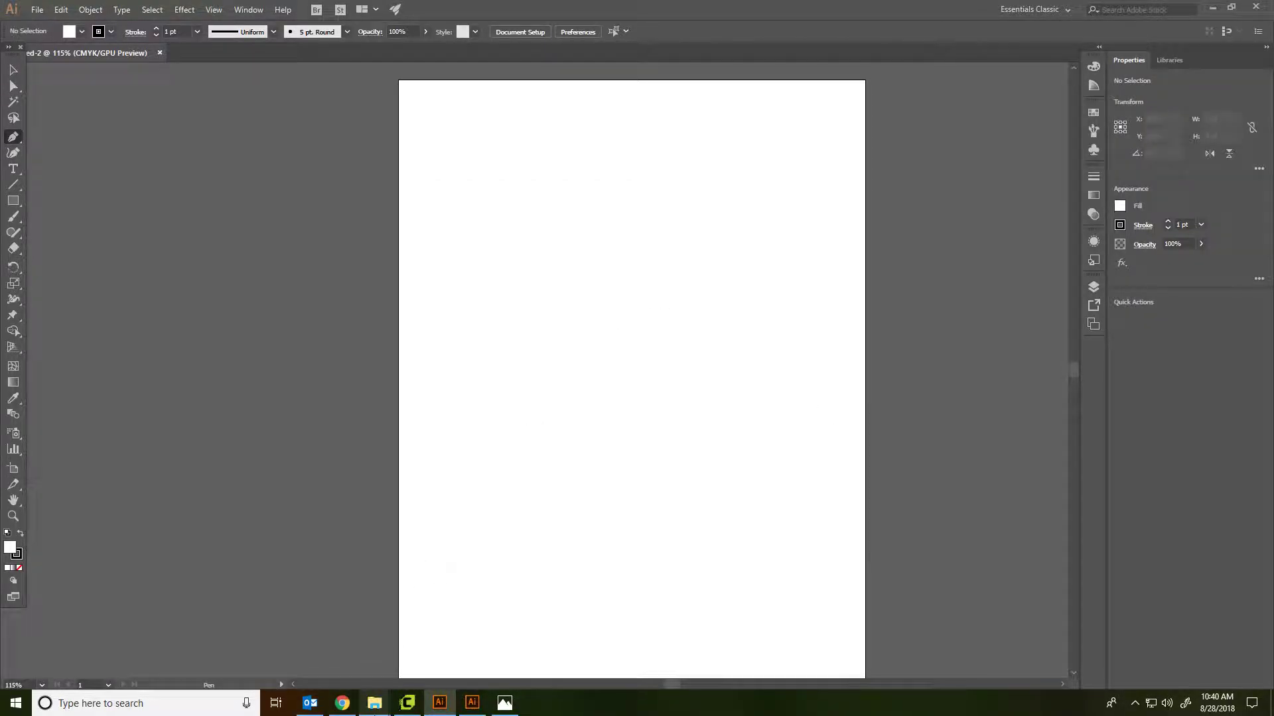
Step: Place the bender image from the Period3 folder onto the artboard as a linked file
{"action": "mouse_move", "coordinate": [374, 703]}
{"action": "left_click", "coordinate": [491, 647]}
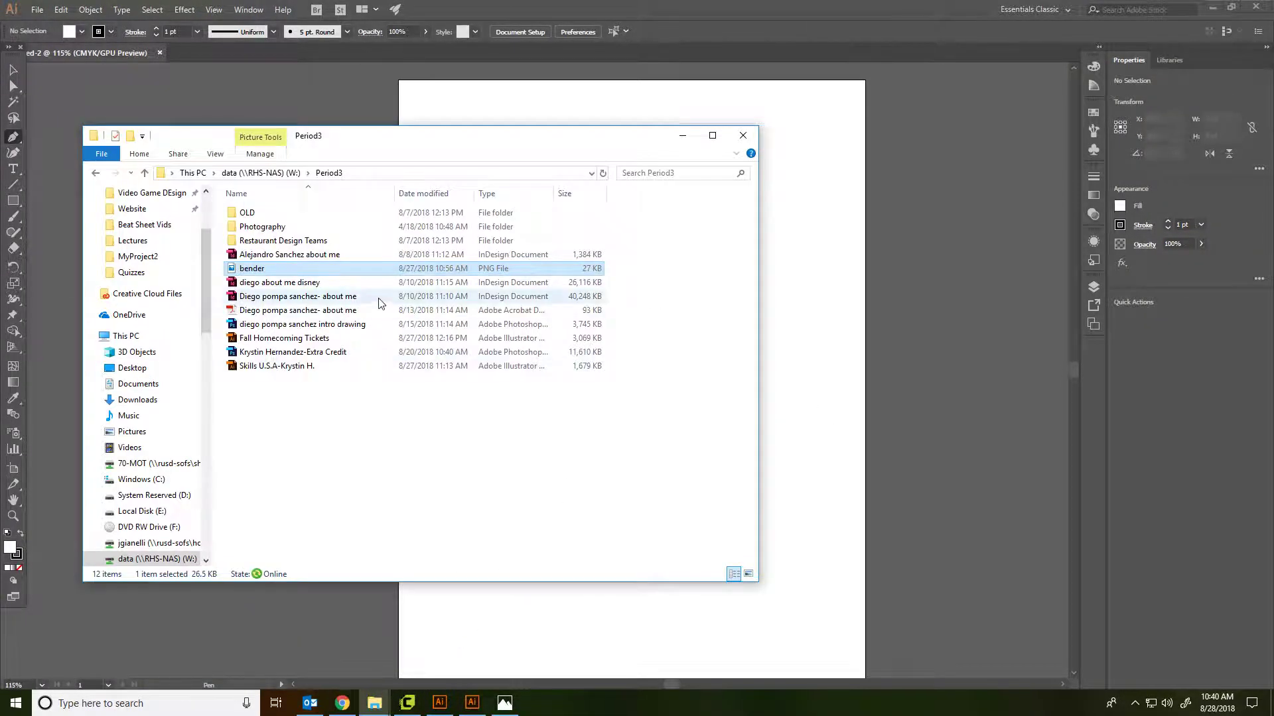
{"action": "left_click_drag", "start_coordinate": [285, 271], "coordinate": [537, 114]}
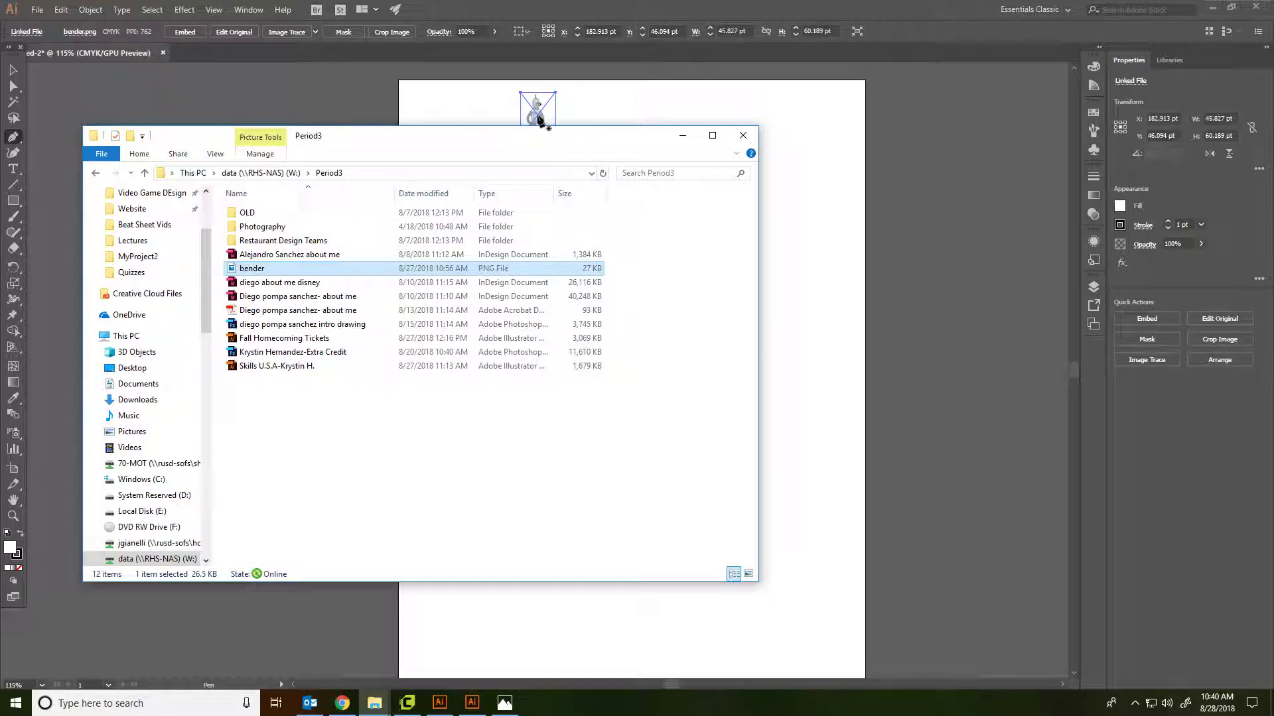
Step: Enlarge the bender image proportionally to about 583 by 765 pt and position it so it nearly fills the artboard
{"action": "left_click", "coordinate": [13, 70]}
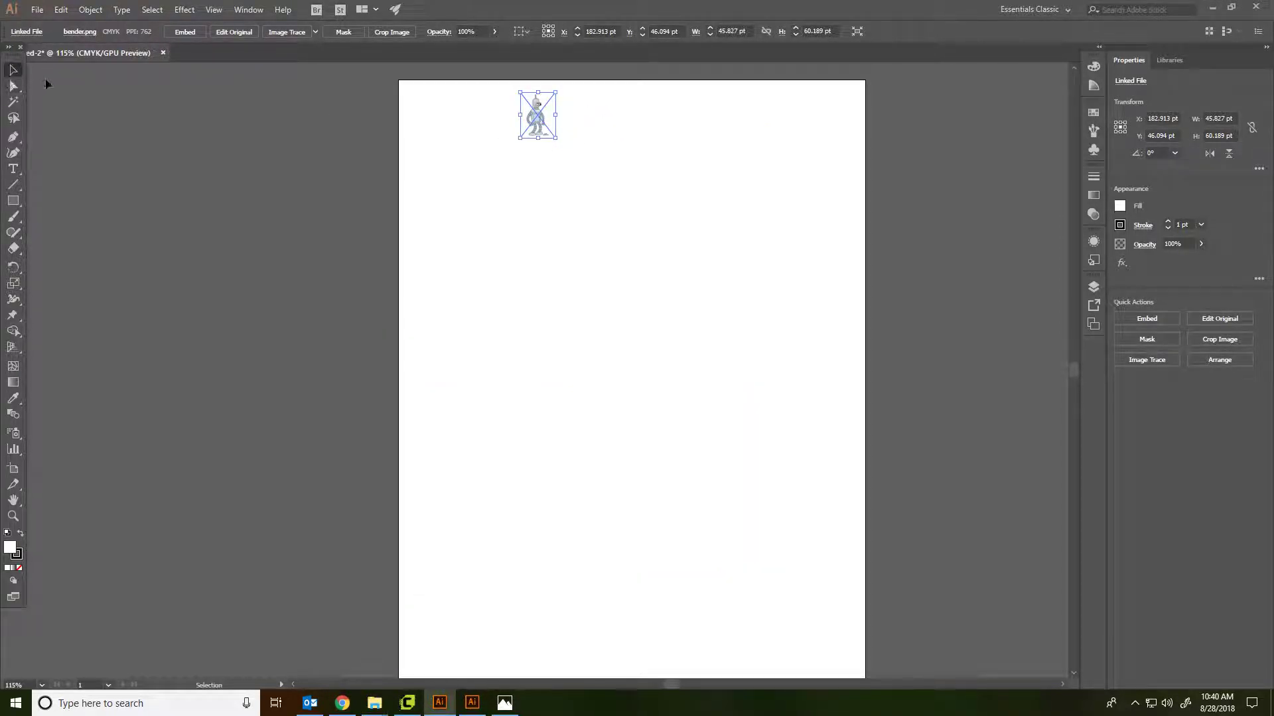
{"action": "left_click_drag", "start_coordinate": [547, 122], "coordinate": [898, 587]}
{"action": "left_click_drag", "start_coordinate": [756, 342], "coordinate": [653, 430]}
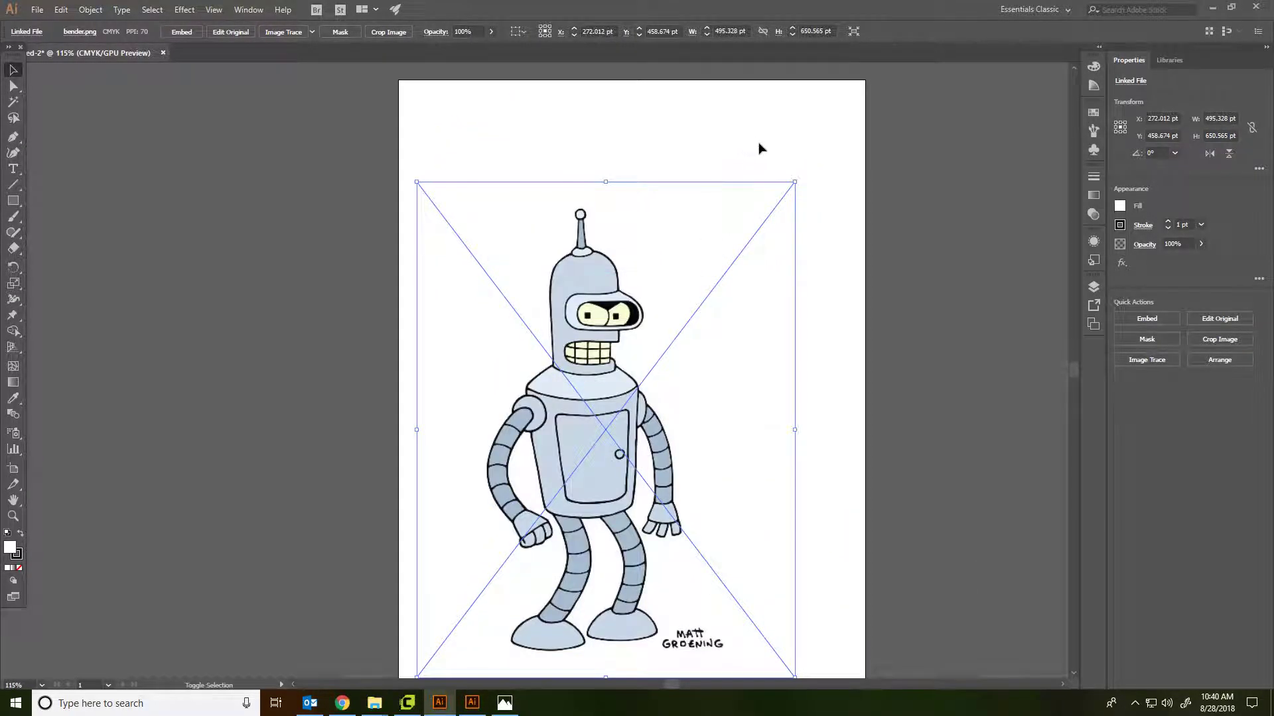
{"action": "left_click_drag", "start_coordinate": [798, 183], "coordinate": [860, 95]}
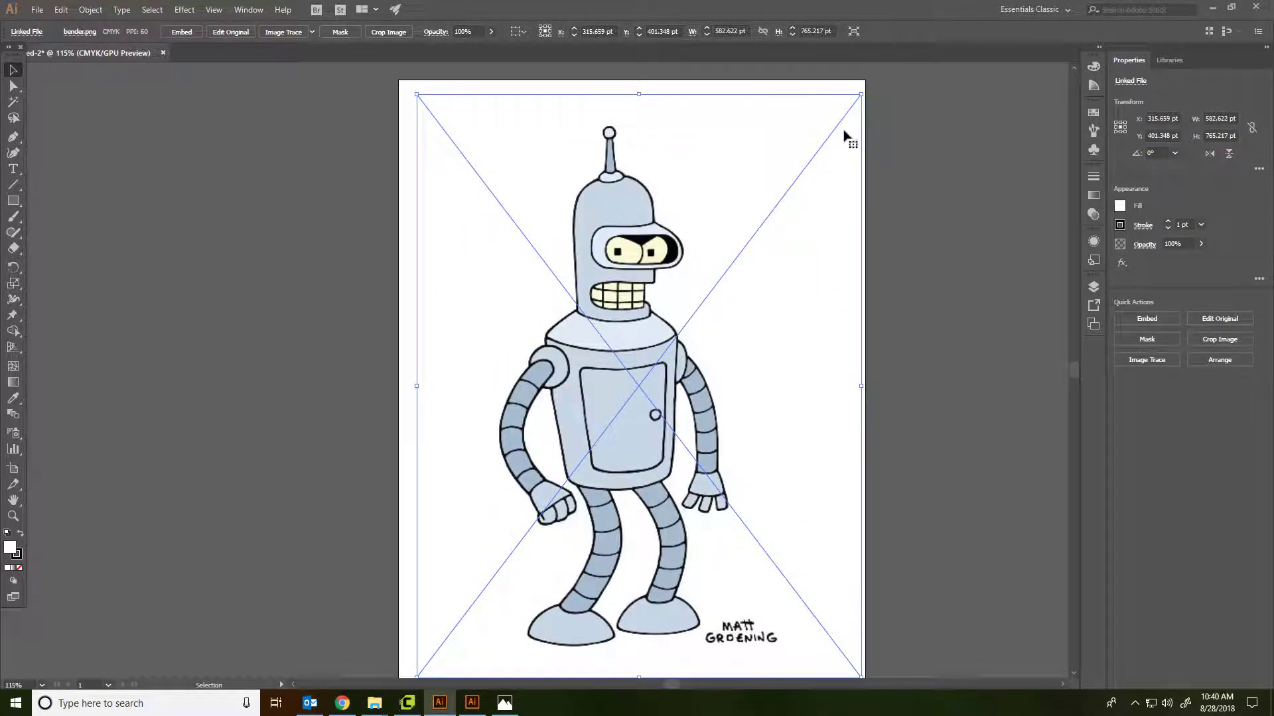
Step: Nudge the bender image 2 pt to the left on the artboard
{"action": "key", "text": "Return"}
{"action": "left_click", "coordinate": [703, 450]}
{"action": "scroll", "coordinate": [626, 350], "scroll_direction": "up", "scroll_amount": 10}
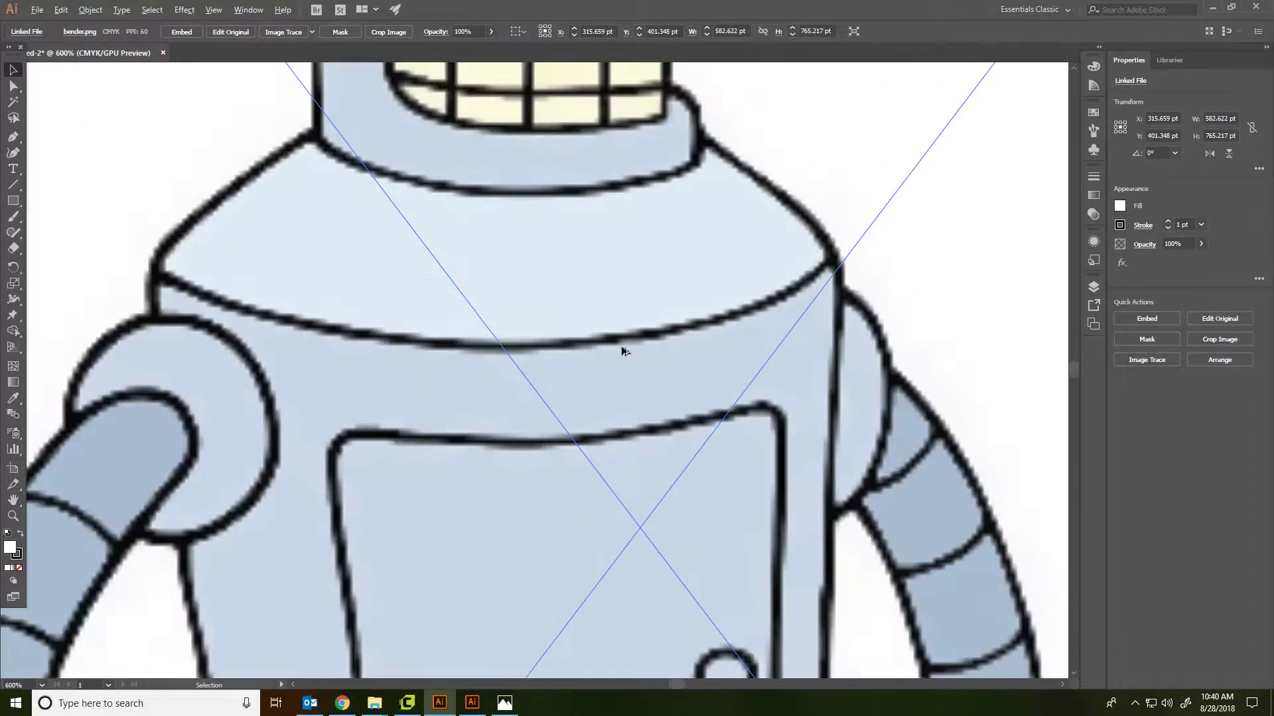
{"action": "scroll", "coordinate": [616, 307], "scroll_direction": "down", "scroll_amount": 10}
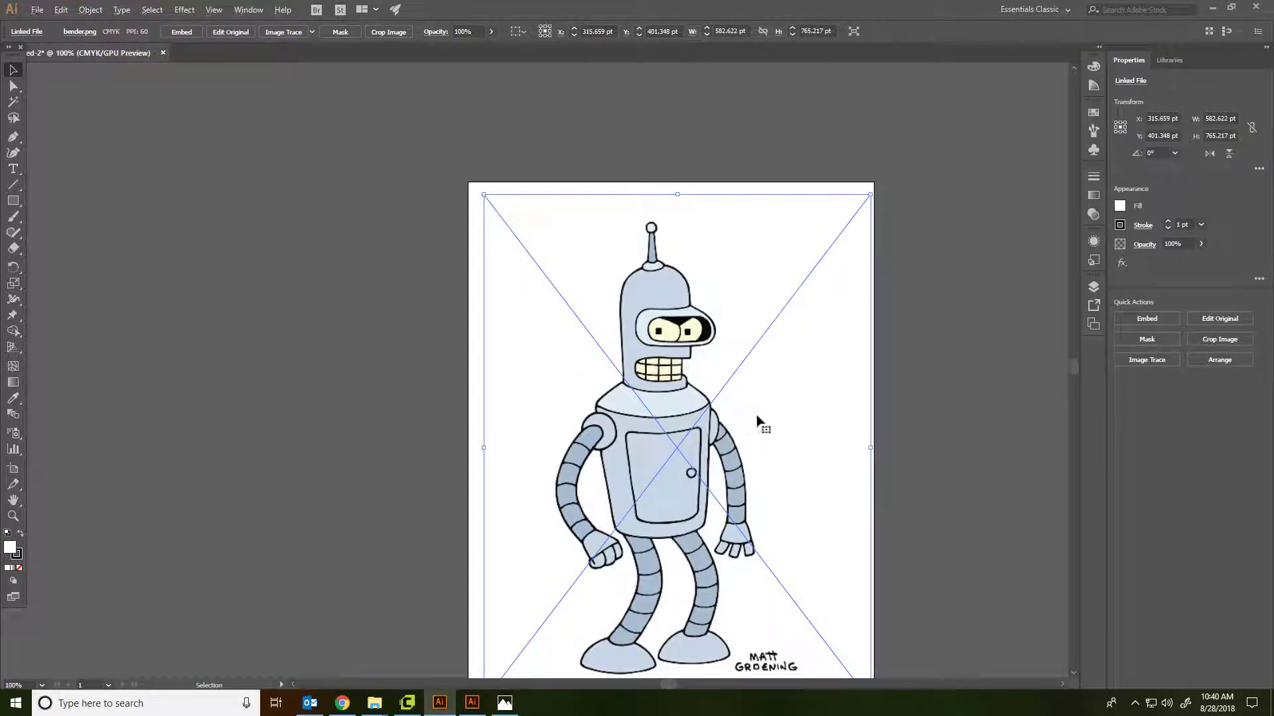
{"action": "left_click_drag", "start_coordinate": [713, 412], "coordinate": [711, 407]}
{"action": "key", "text": "Left"}
{"action": "key", "text": "Left"}
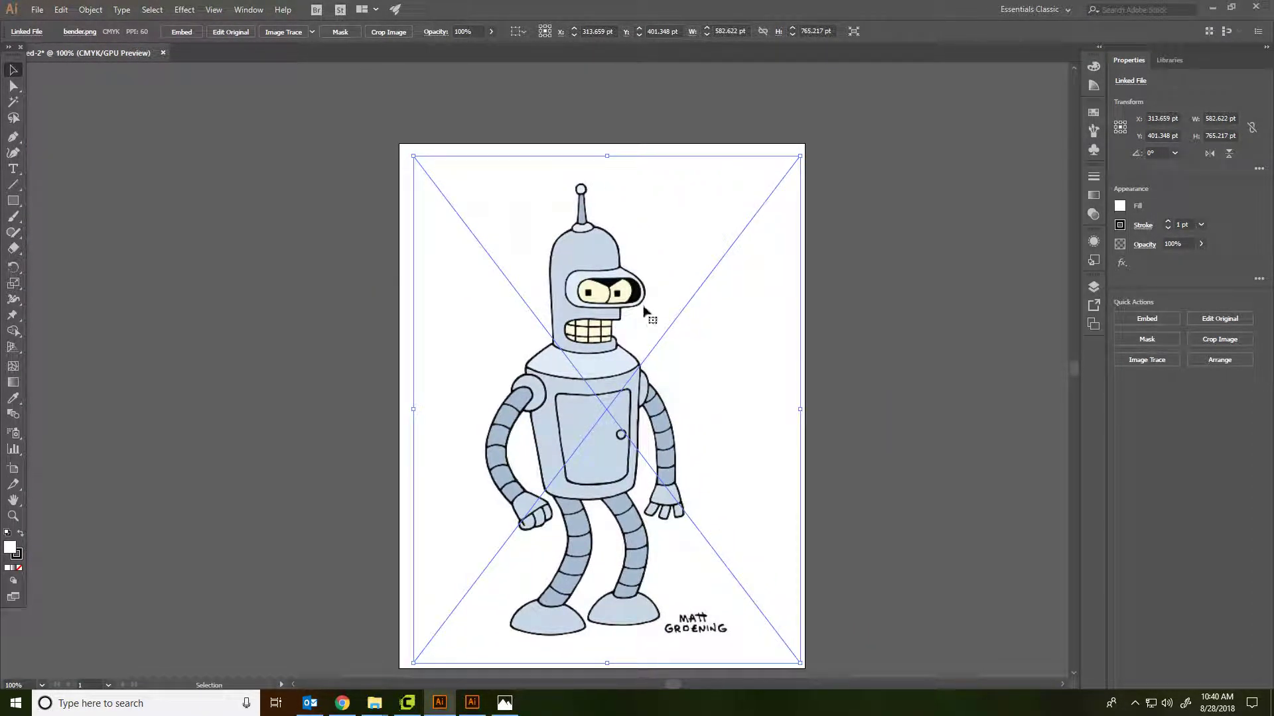
Step: Lock the layer holding the robot image, rename it as the original, and add a new layer for the tracing
{"action": "left_click", "coordinate": [1100, 288]}
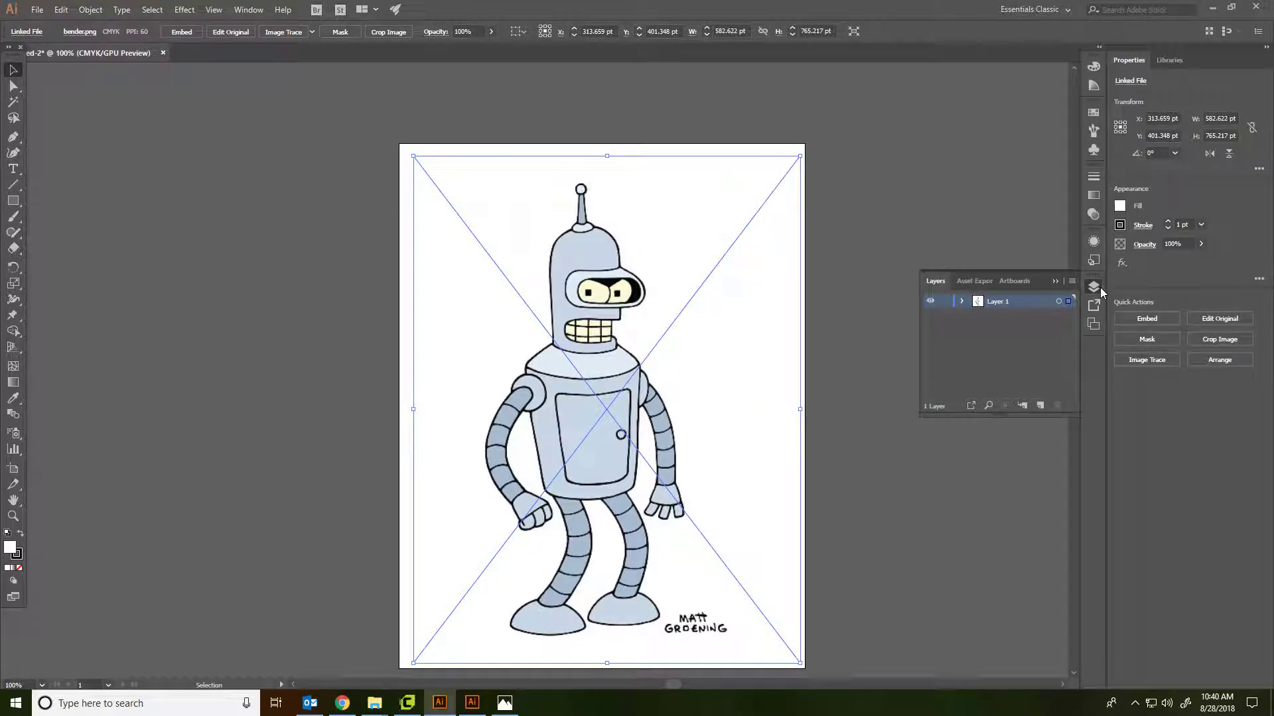
{"action": "left_click", "coordinate": [946, 301]}
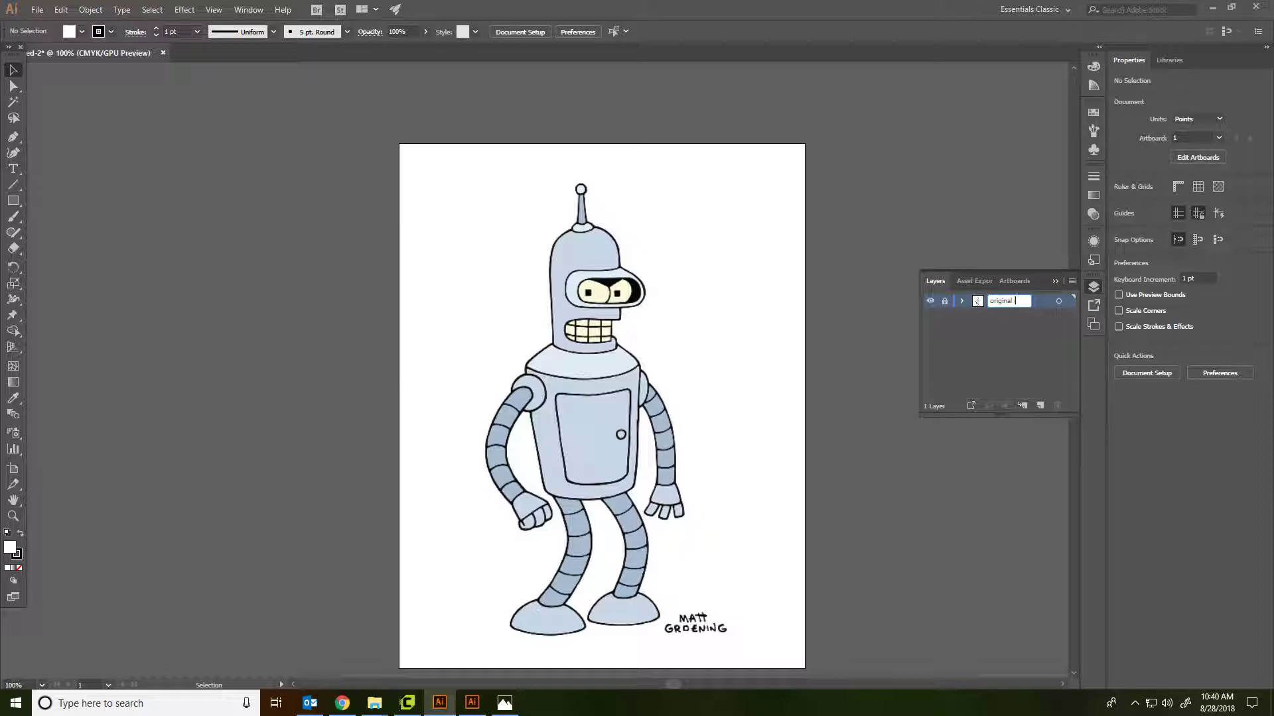
{"action": "left_click", "coordinate": [1004, 360]}
{"action": "left_click", "coordinate": [1039, 406]}
{"action": "left_click_drag", "start_coordinate": [398, 216], "coordinate": [764, 338]}
{"action": "left_click", "coordinate": [1093, 287]}
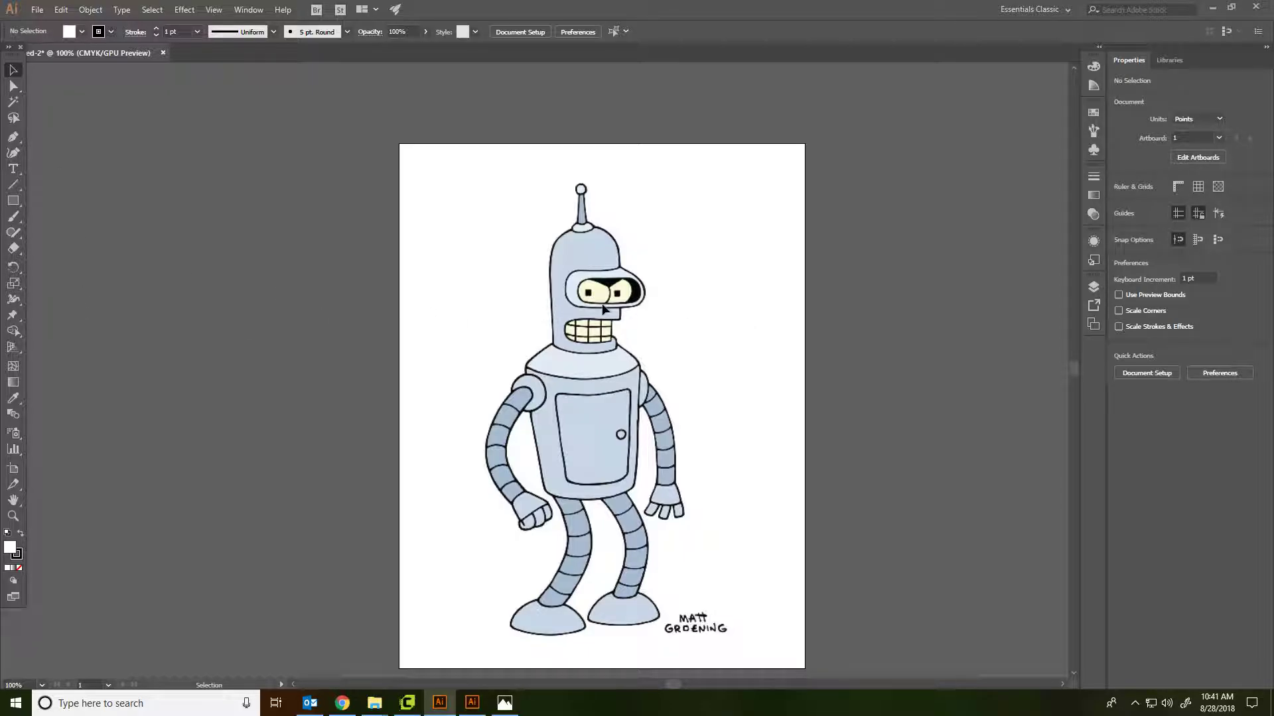
Step: Start a Pen tool path with a straight segment along the antenna's left edge, ending inside the antenna's oval base
{"action": "scroll", "coordinate": [602, 344], "scroll_direction": "up", "scroll_amount": 2}
{"action": "left_click_drag", "start_coordinate": [567, 445], "coordinate": [672, 539]}
{"action": "left_click_drag", "start_coordinate": [734, 587], "coordinate": [650, 323]}
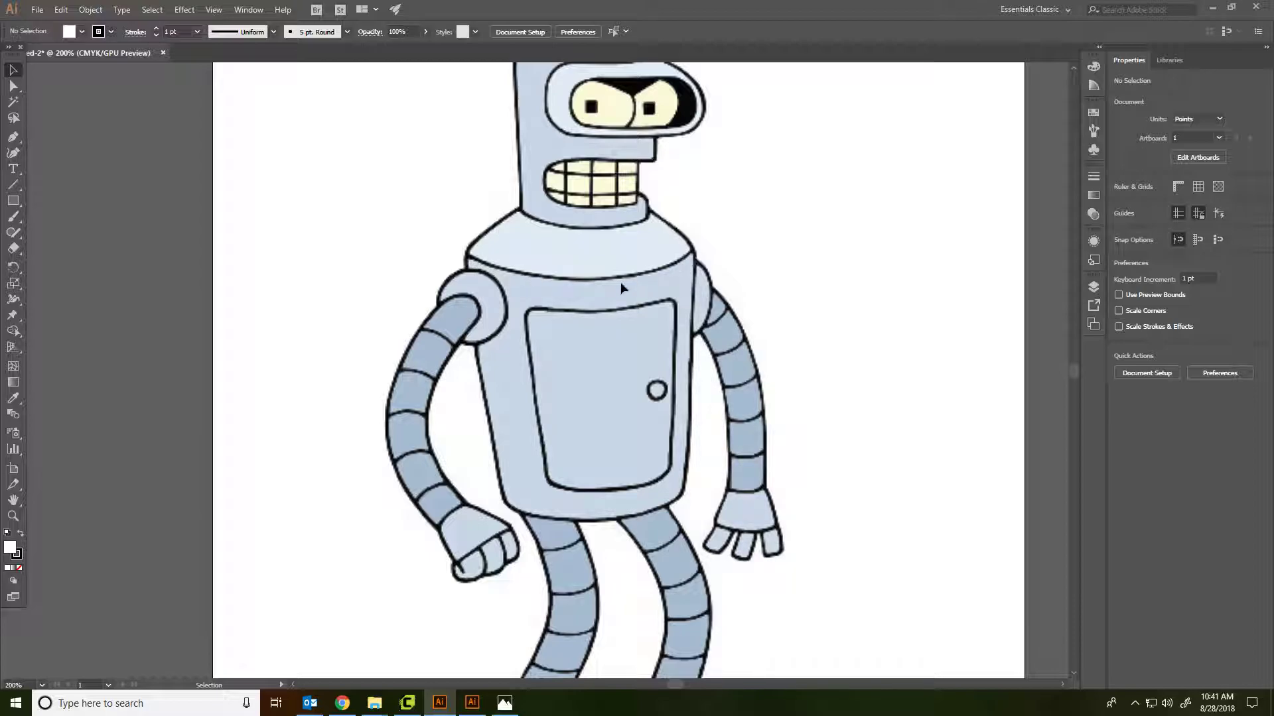
{"action": "left_click_drag", "start_coordinate": [530, 229], "coordinate": [564, 462]}
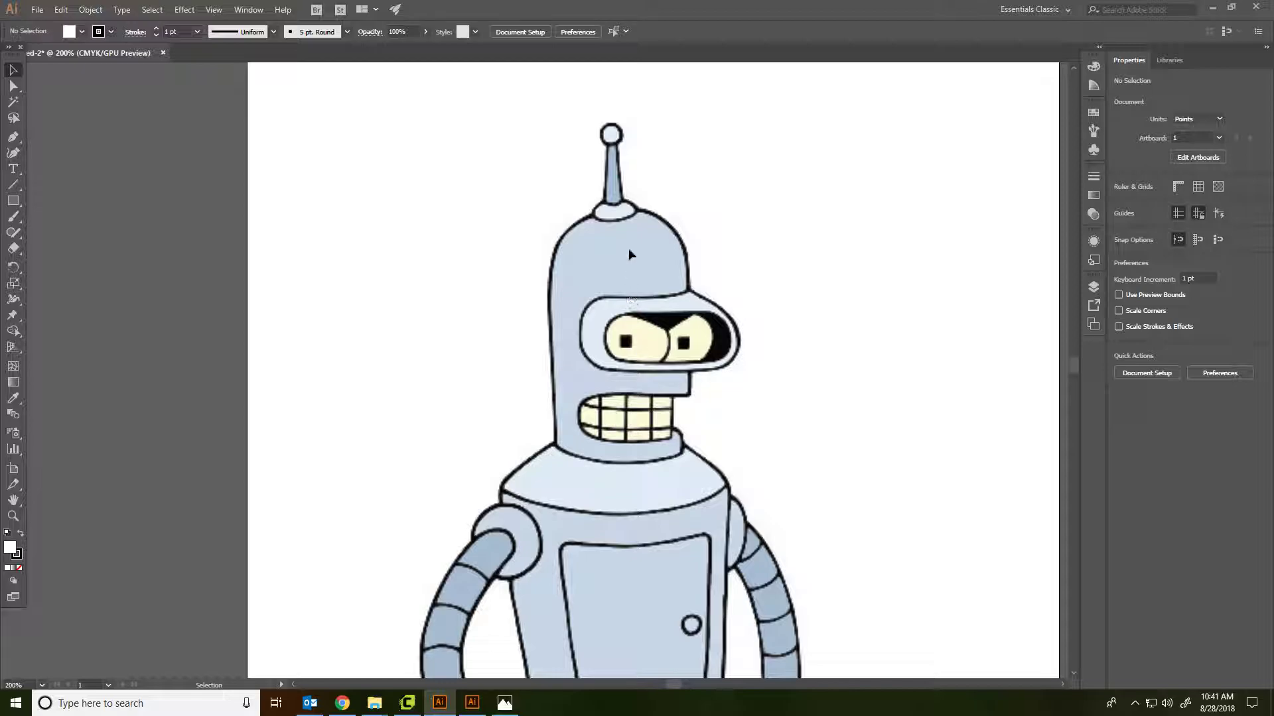
{"action": "left_click", "coordinate": [13, 138]}
{"action": "scroll", "coordinate": [609, 113], "scroll_direction": "up", "scroll_amount": 3}
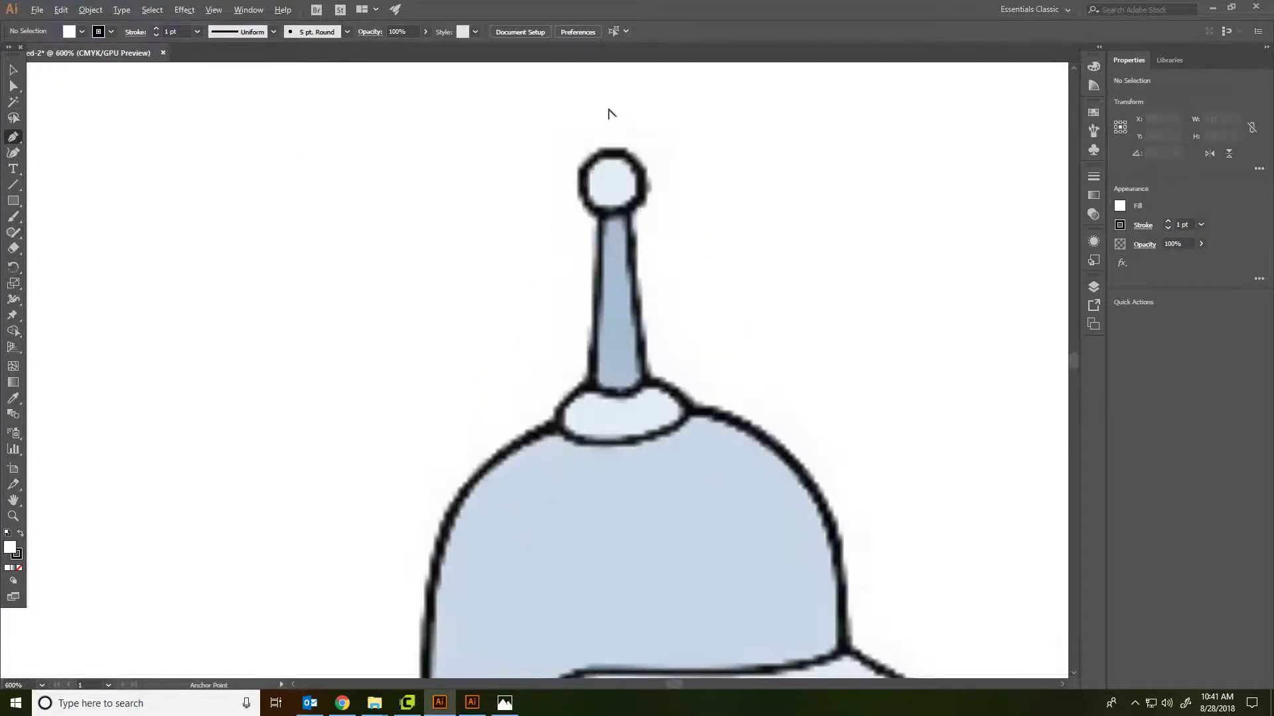
{"action": "left_click", "coordinate": [601, 213]}
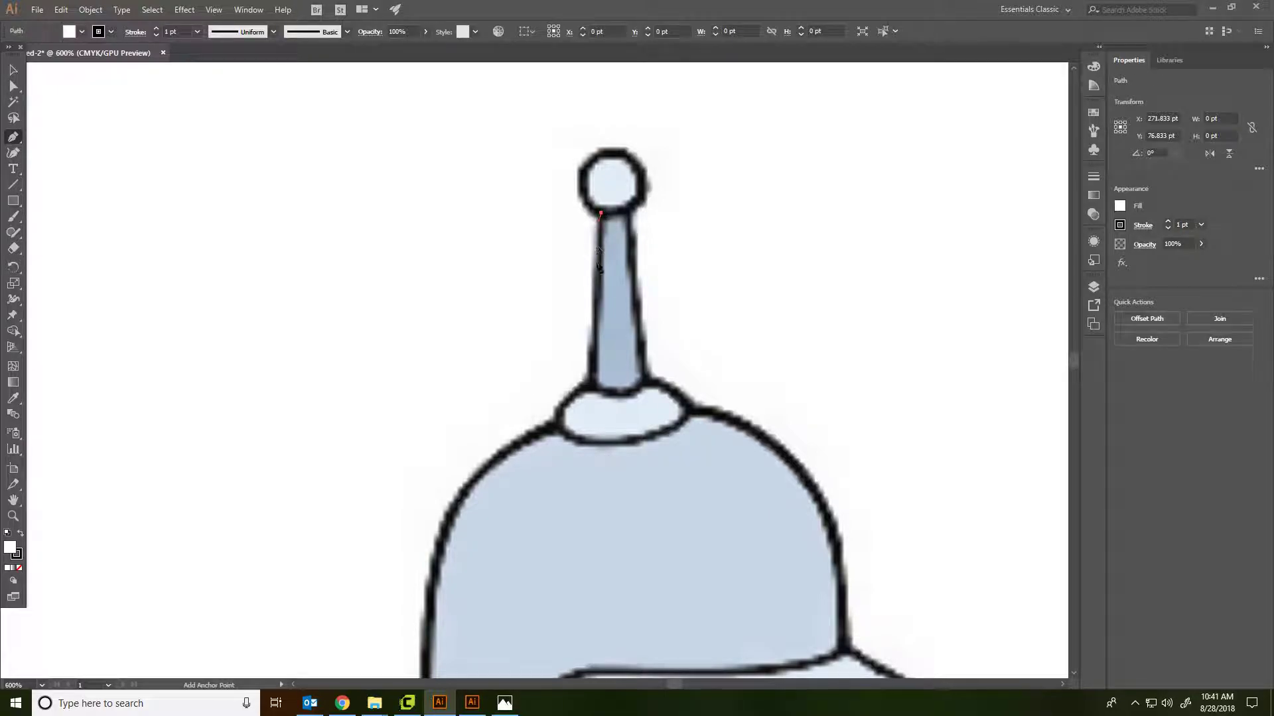
{"action": "left_click", "coordinate": [591, 421]}
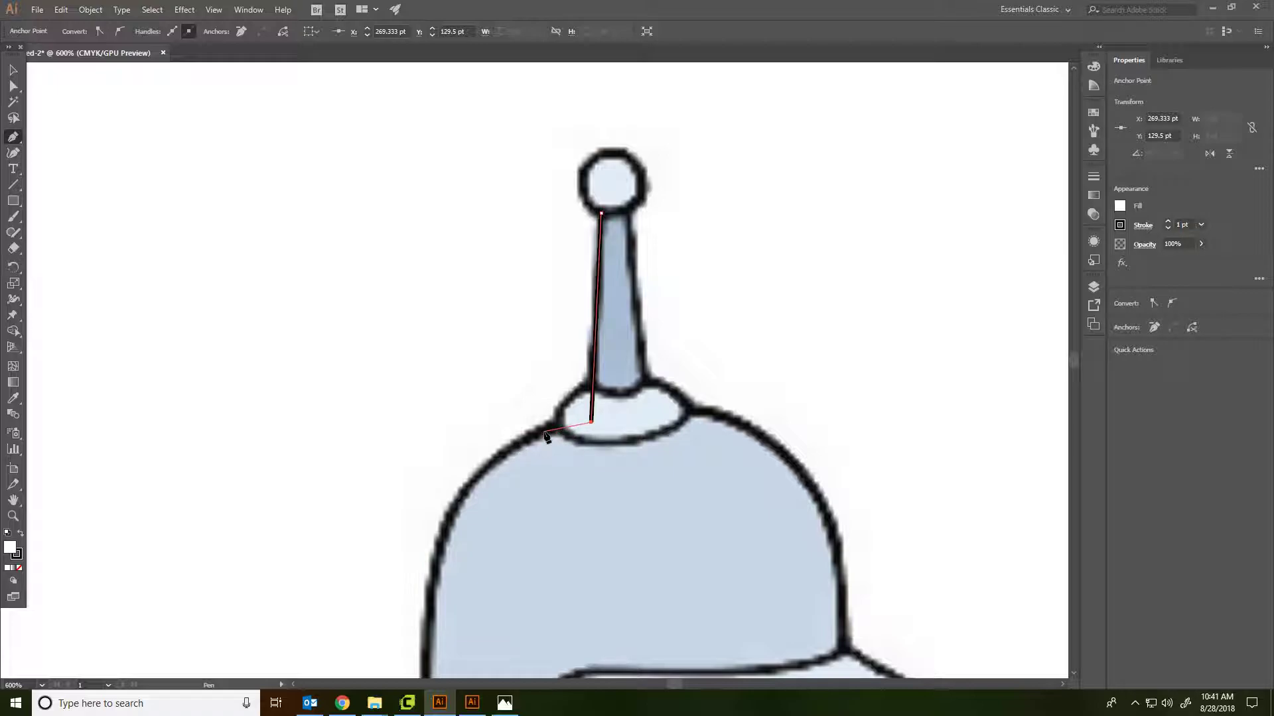
Step: Continue the path with a curve around the left side of the head and a segment down to the neck corner
{"action": "left_click_drag", "start_coordinate": [497, 489], "coordinate": [549, 356]}
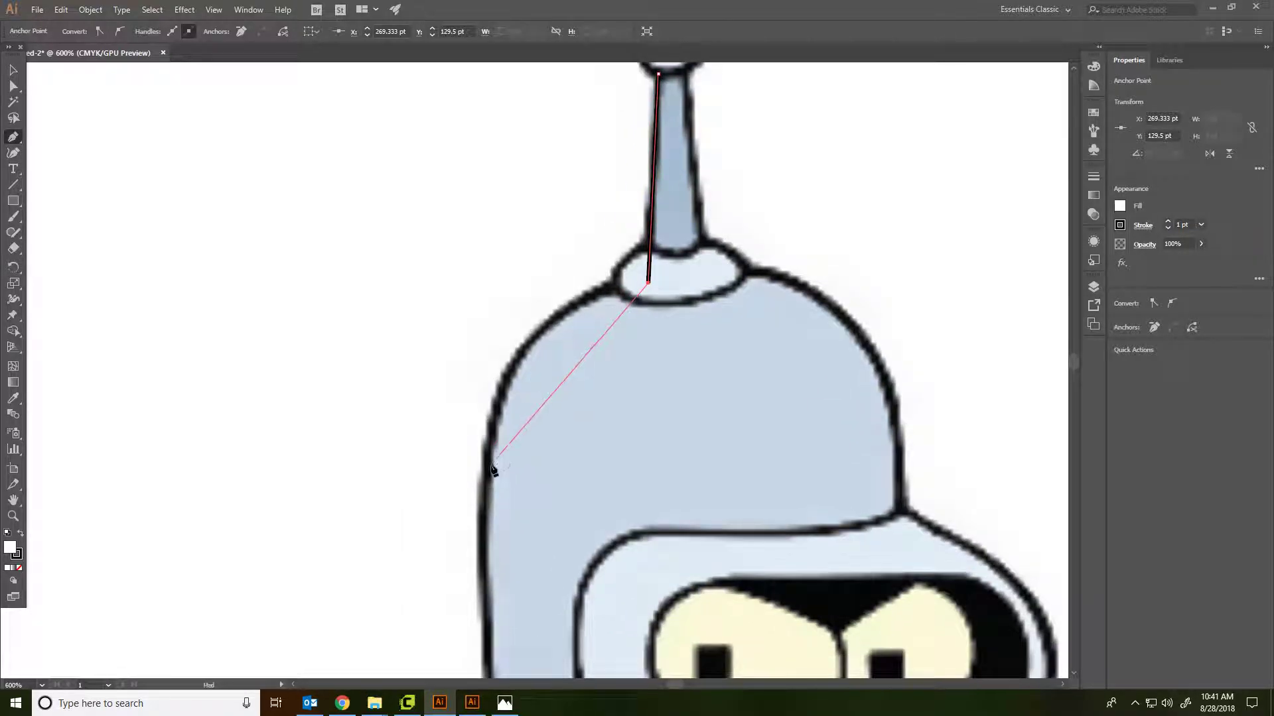
{"action": "left_click_drag", "start_coordinate": [486, 487], "coordinate": [471, 657]}
{"action": "scroll", "coordinate": [526, 568], "scroll_direction": "down", "scroll_amount": 6}
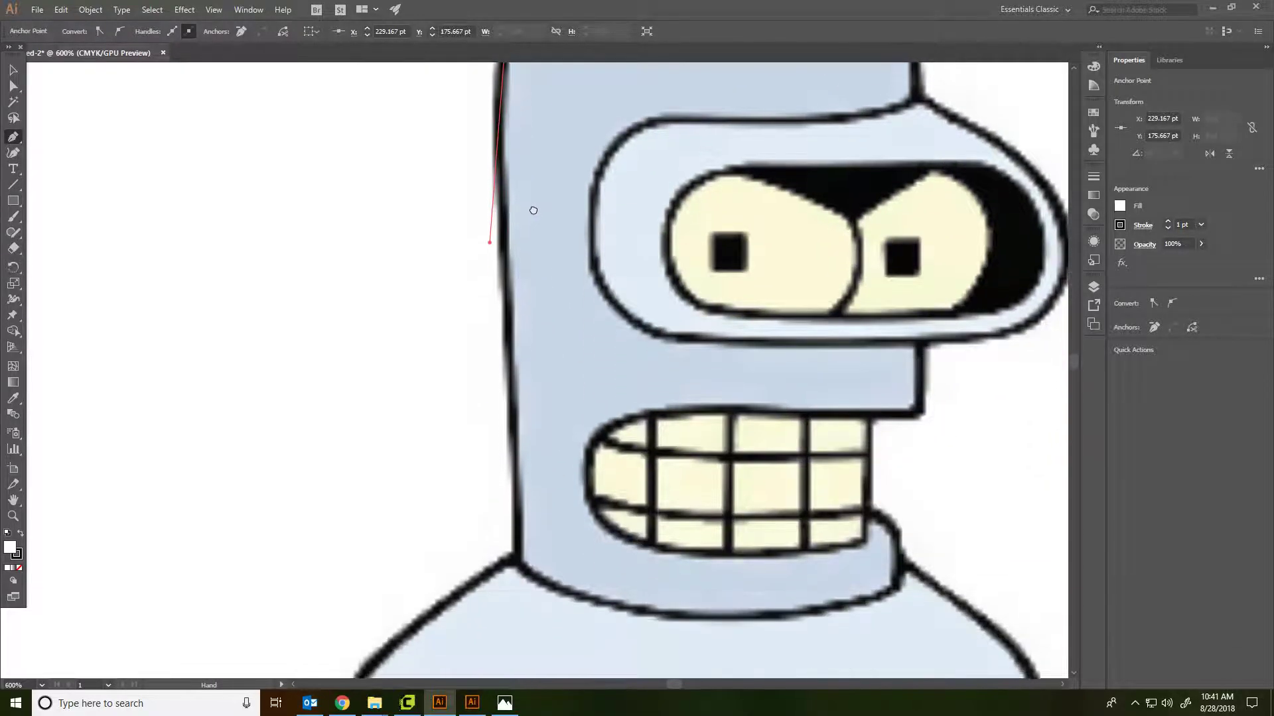
{"action": "left_click", "coordinate": [511, 537]}
{"action": "scroll", "coordinate": [513, 465], "scroll_direction": "down", "scroll_amount": 3}
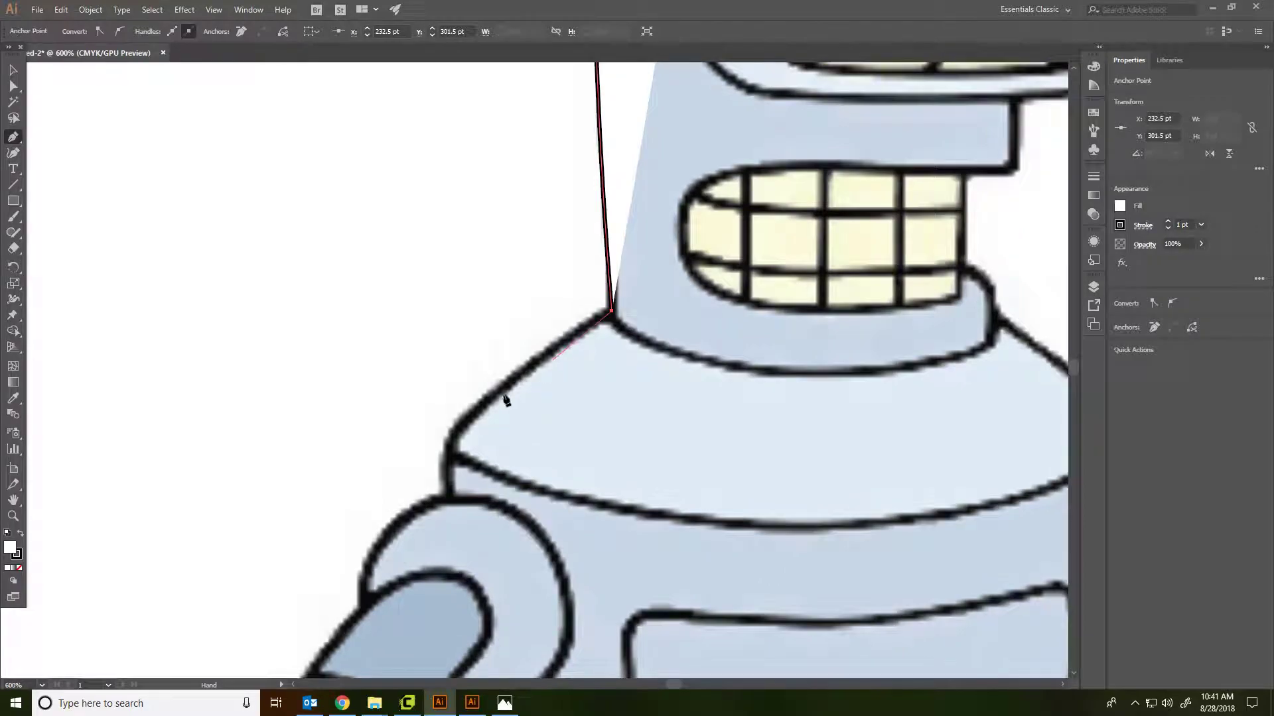
{"action": "left_click_drag", "start_coordinate": [452, 451], "coordinate": [443, 493]}
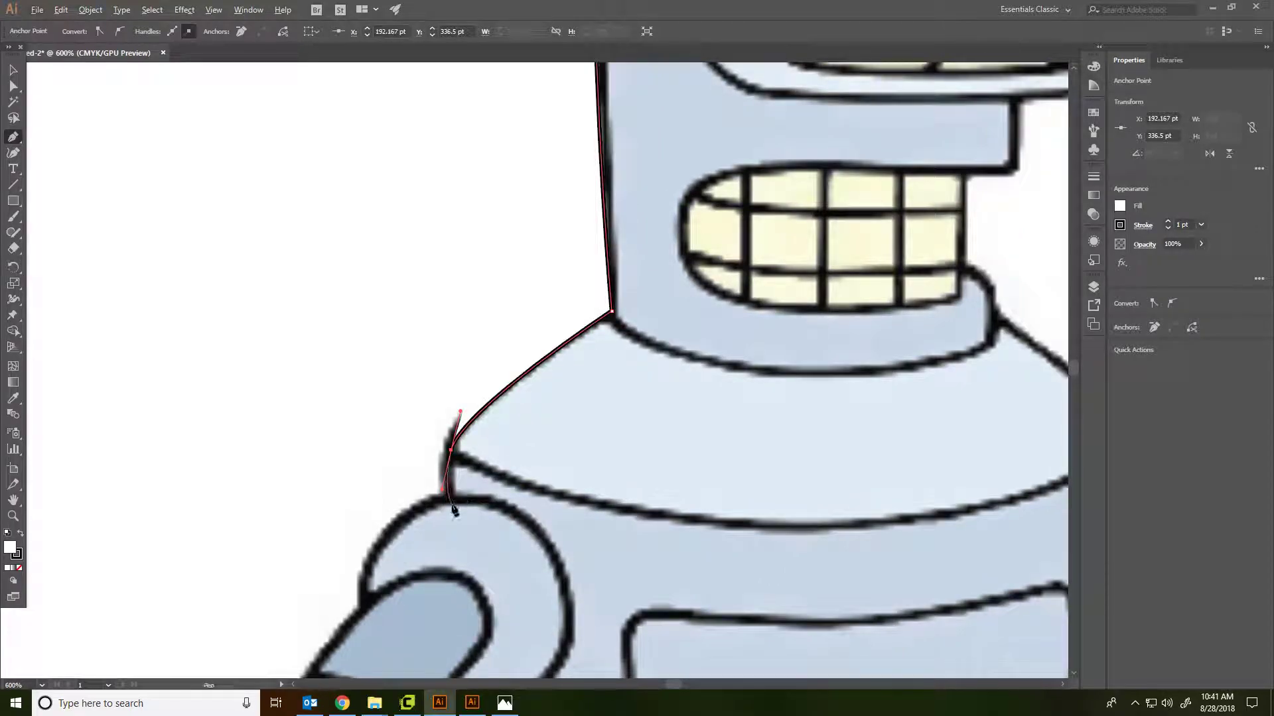
{"action": "scroll", "coordinate": [455, 499], "scroll_direction": "up", "scroll_amount": 3}
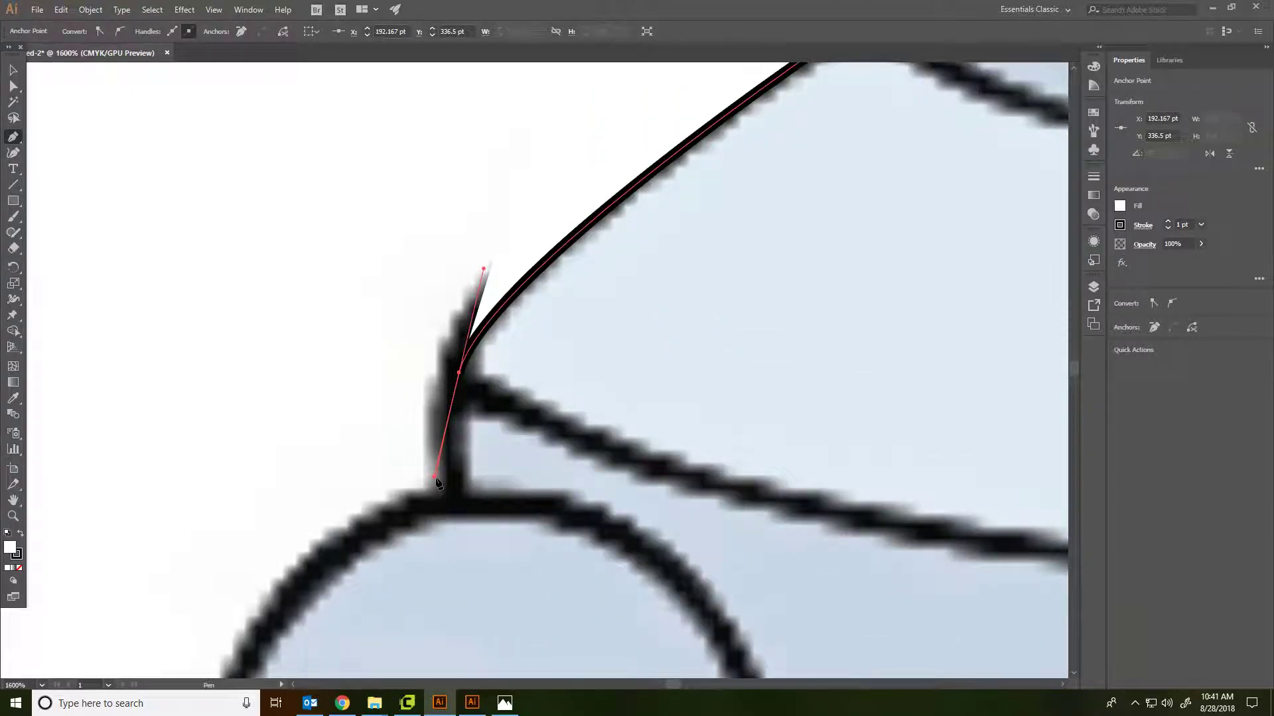
{"action": "key", "text": "ctrl"}
{"action": "left_click", "coordinate": [448, 452], "text": "ctrl"}
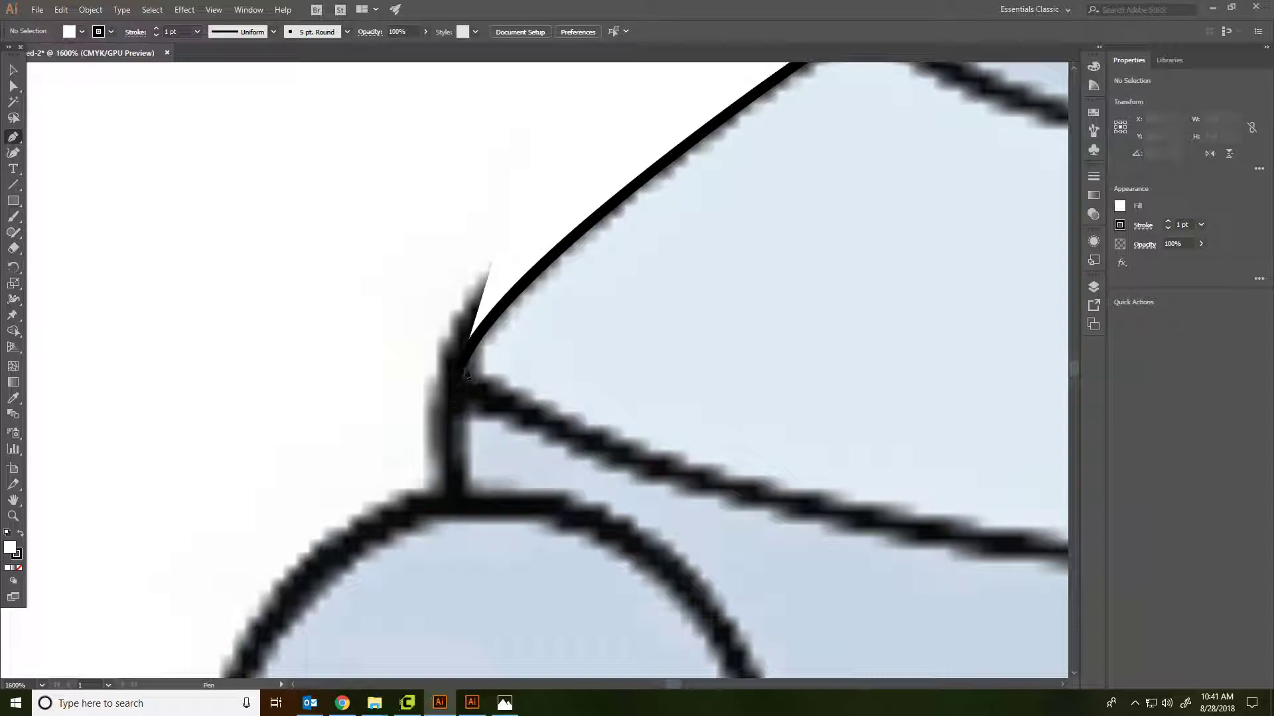
{"action": "key", "text": "ctrl"}
{"action": "key", "text": "ctrl+z"}
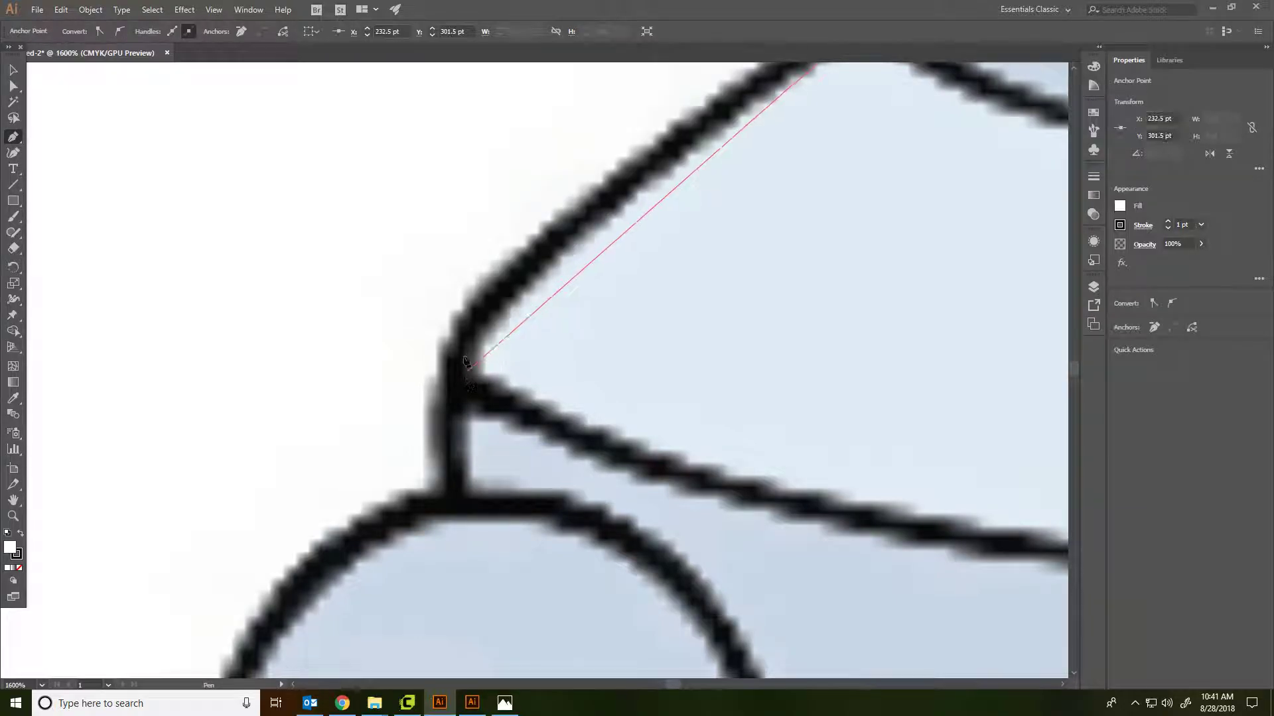
Step: Extend the path with a curve along the left shoulder slope, shorten its outgoing handle, and add a segment down to the round shoulder joint
{"action": "left_click_drag", "start_coordinate": [463, 357], "coordinate": [445, 455]}
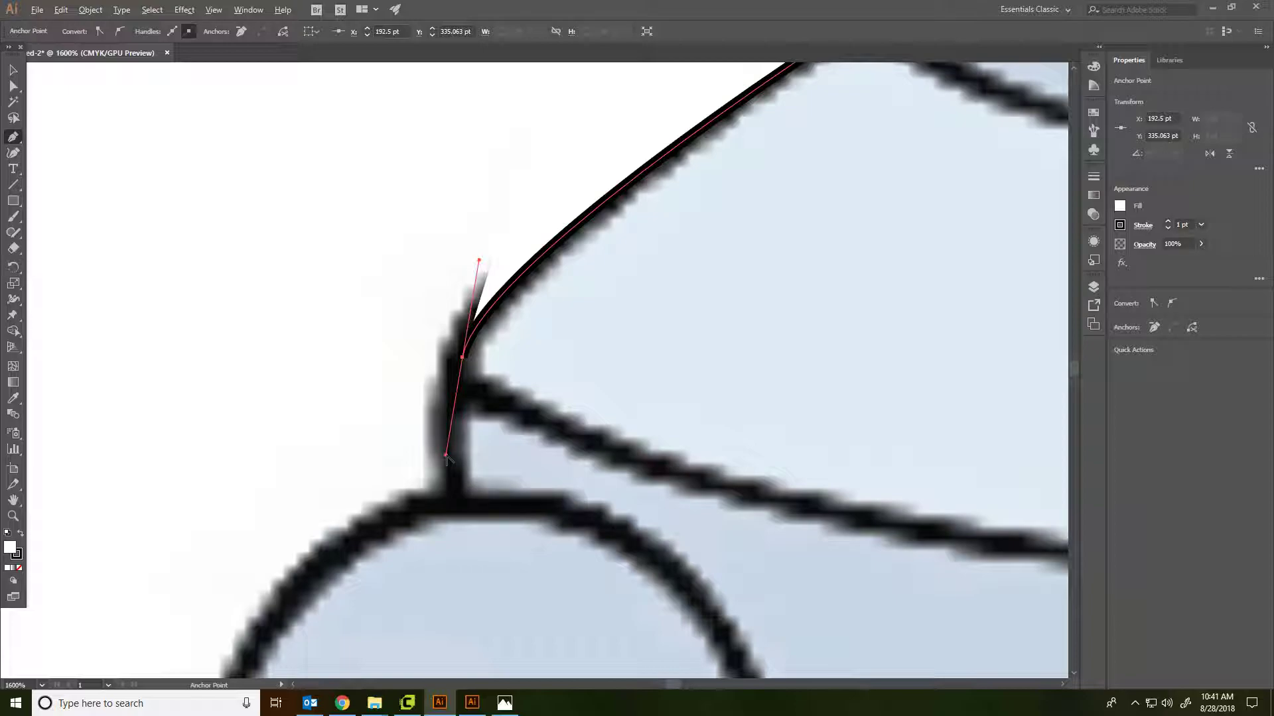
{"action": "left_click_drag", "start_coordinate": [449, 454], "coordinate": [459, 397]}
{"action": "left_click", "coordinate": [461, 502]}
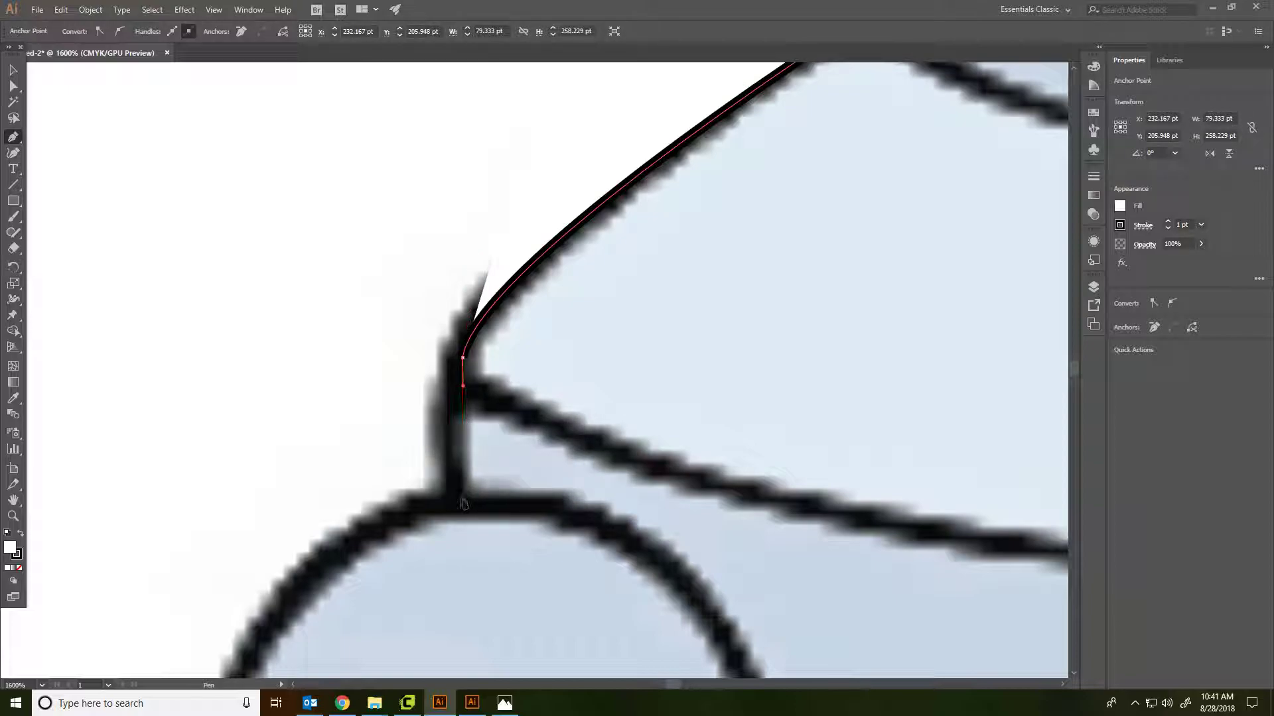
{"action": "left_click", "coordinate": [461, 498]}
Step: Trace the shoulder joint's outer left arc down to the arm with a curved segment and remove the end anchor's outgoing handle
{"action": "left_click_drag", "start_coordinate": [375, 605], "coordinate": [468, 364]}
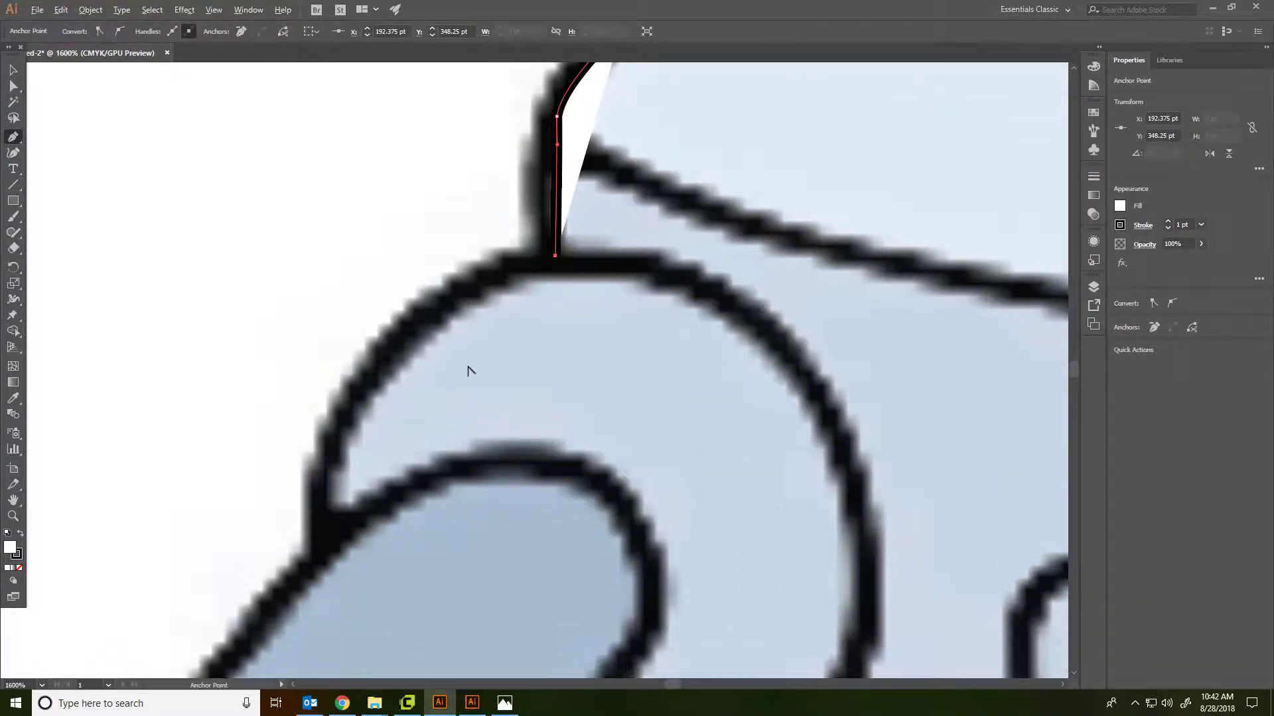
{"action": "scroll", "coordinate": [467, 367], "scroll_direction": "down", "scroll_amount": 3}
{"action": "left_click_drag", "start_coordinate": [417, 424], "coordinate": [408, 513]}
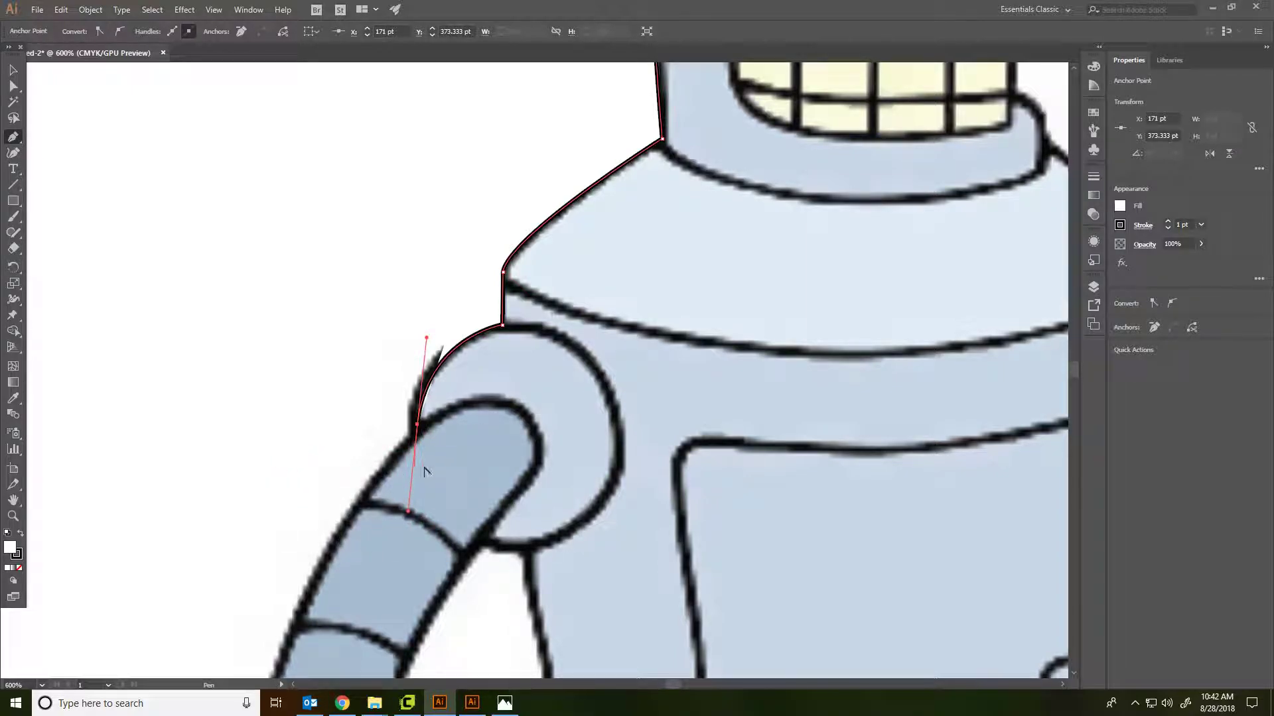
{"action": "scroll", "coordinate": [427, 472], "scroll_direction": "up", "scroll_amount": 2}
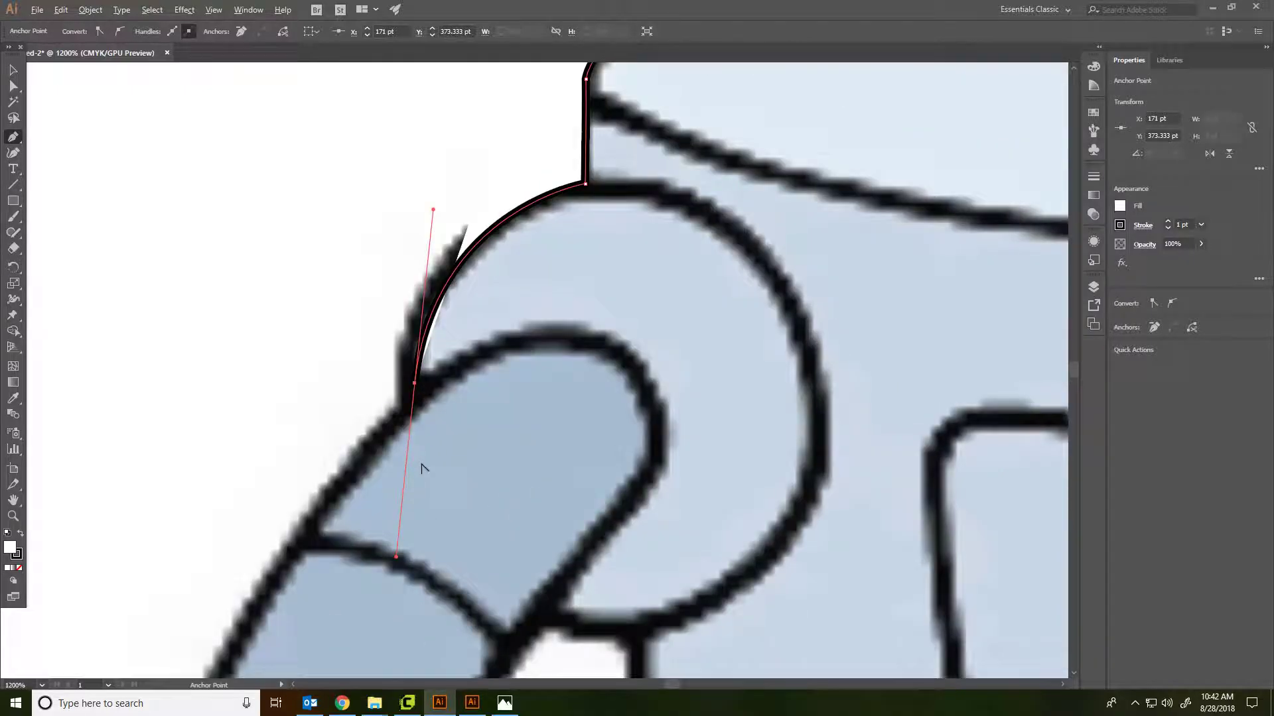
{"action": "left_click", "coordinate": [414, 384]}
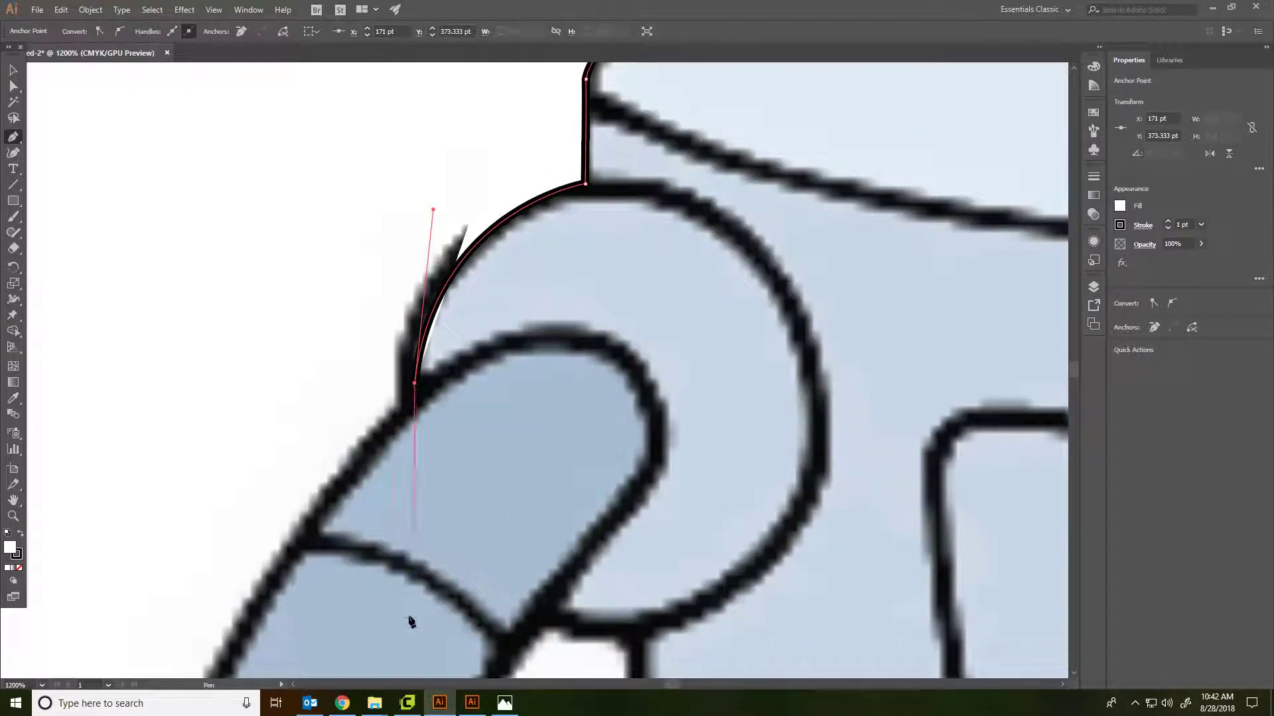
Step: Carry the path across the upper arm with a curved segment to the shoulder joint's lower edge beside the armpit
{"action": "left_click_drag", "start_coordinate": [555, 620], "coordinate": [668, 624]}
{"action": "scroll", "coordinate": [693, 627], "scroll_direction": "down", "scroll_amount": 3}
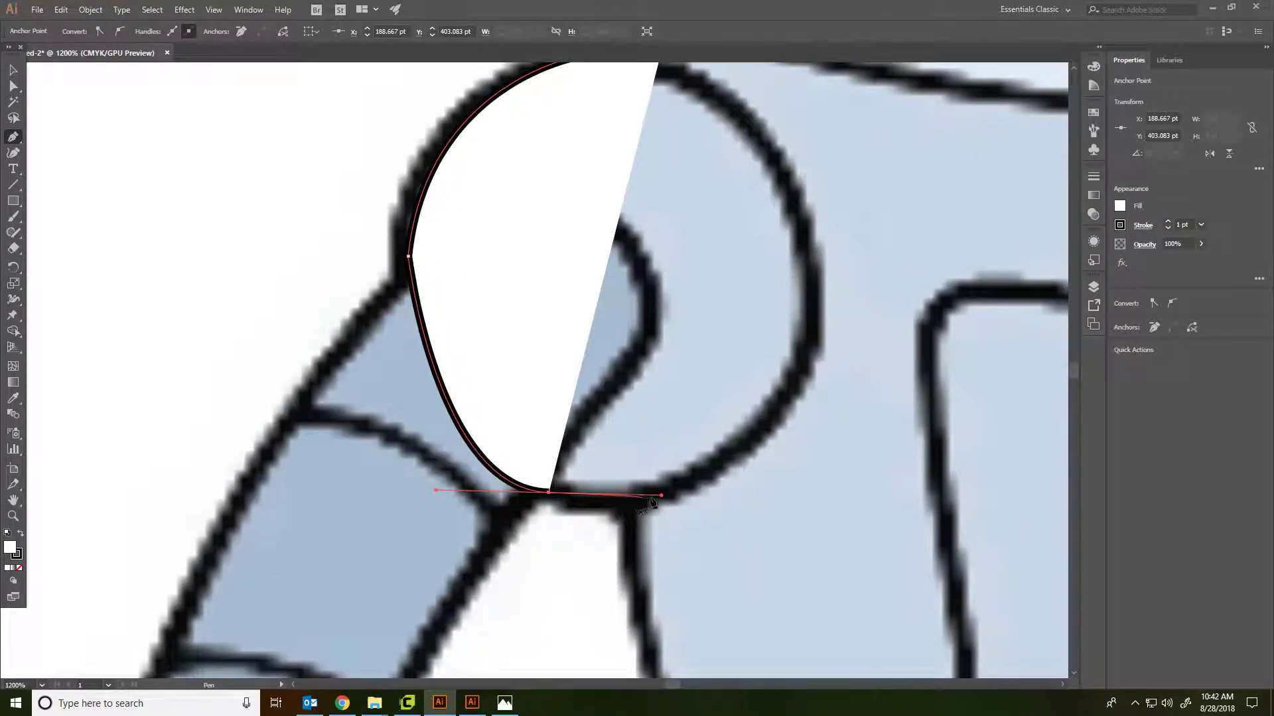
{"action": "left_click", "coordinate": [548, 494]}
{"action": "key", "text": "ctrl+z"}
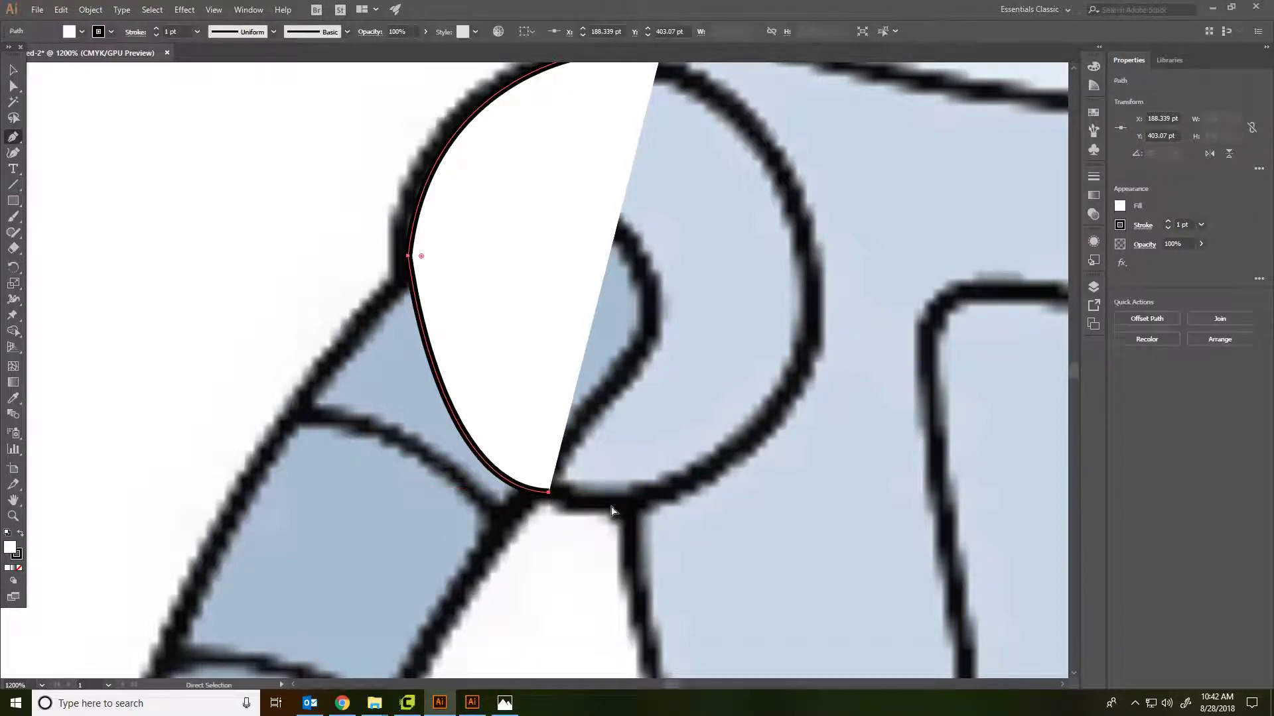
Step: Continue the path along the shoulder joint's lower edge and down the torso's left side to its bottom corner
{"action": "mouse_move", "coordinate": [634, 502]}
{"action": "left_mouse_down"}
{"action": "mouse_move", "coordinate": [704, 506]}
{"action": "mouse_move", "coordinate": [655, 189]}
{"action": "left_mouse_up"}
{"action": "scroll", "coordinate": [672, 569], "scroll_direction": "down", "scroll_amount": 4}
{"action": "left_click", "coordinate": [634, 443]}
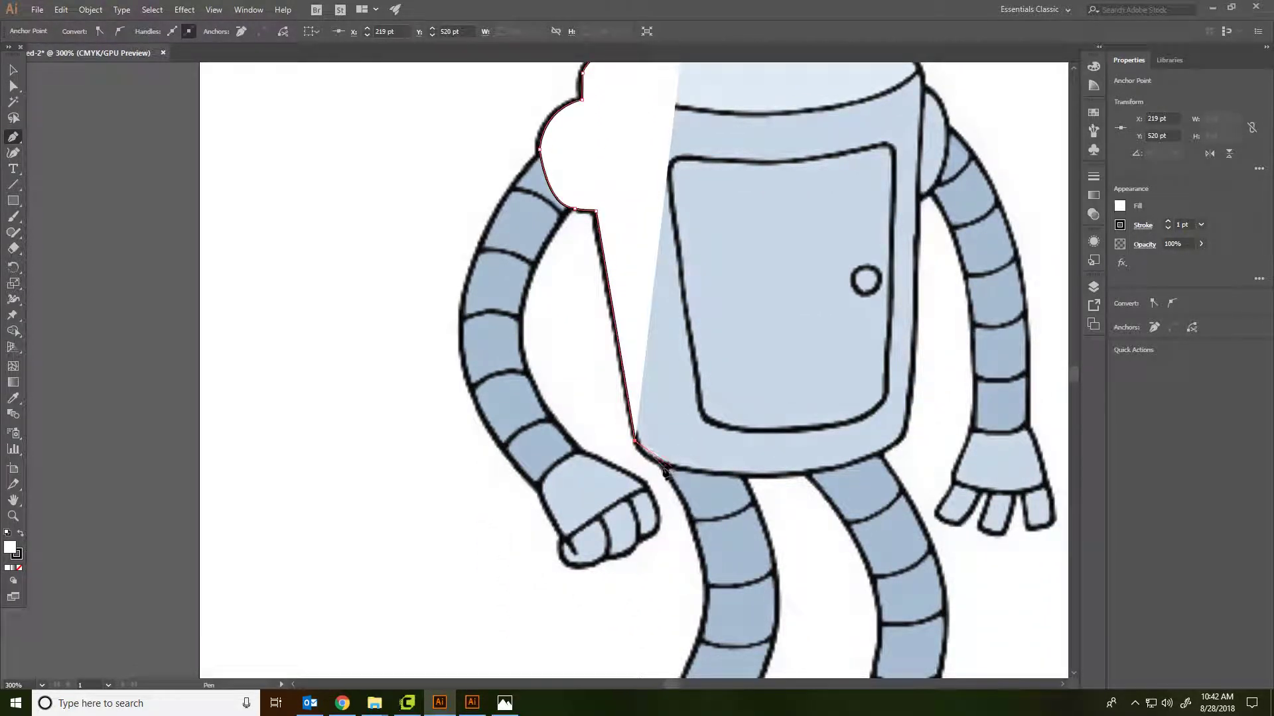
{"action": "scroll", "coordinate": [791, 506], "scroll_direction": "down", "scroll_amount": 3}
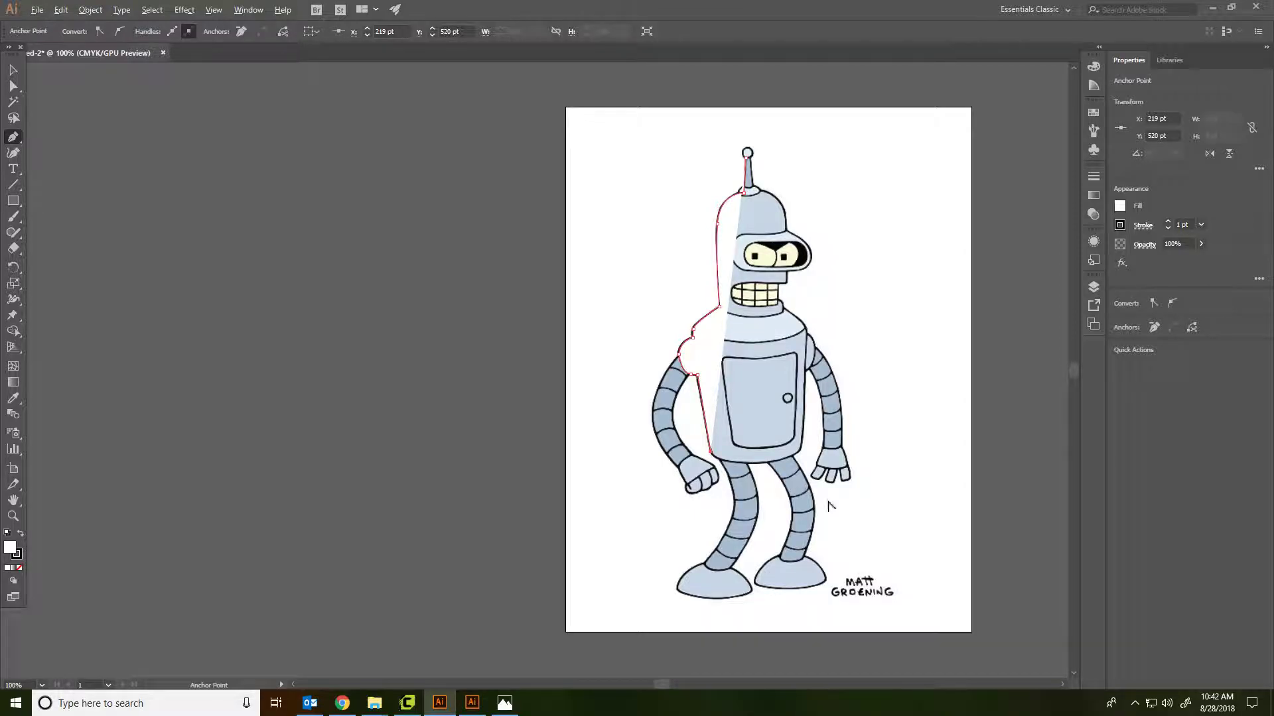
{"action": "scroll", "coordinate": [781, 499], "scroll_direction": "up", "scroll_amount": 11}
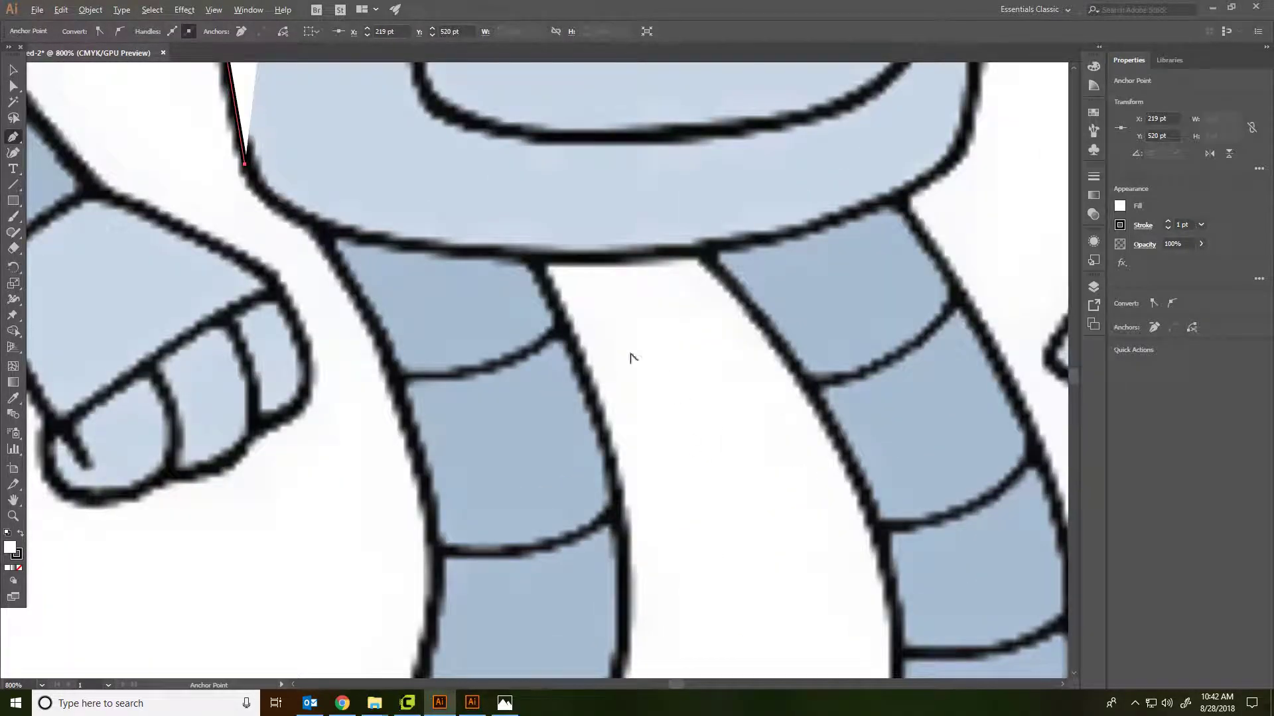
{"action": "scroll", "coordinate": [488, 390], "scroll_direction": "down", "scroll_amount": 2}
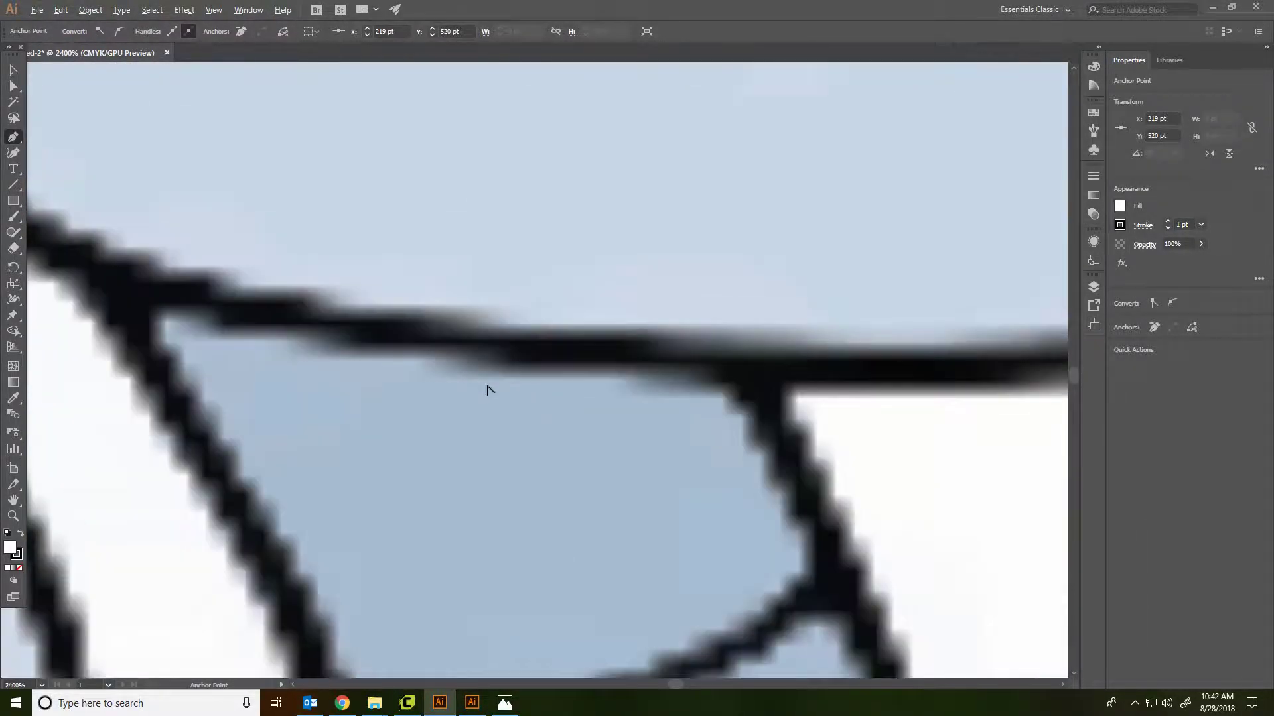
{"action": "scroll", "coordinate": [488, 389], "scroll_direction": "down", "scroll_amount": 7}
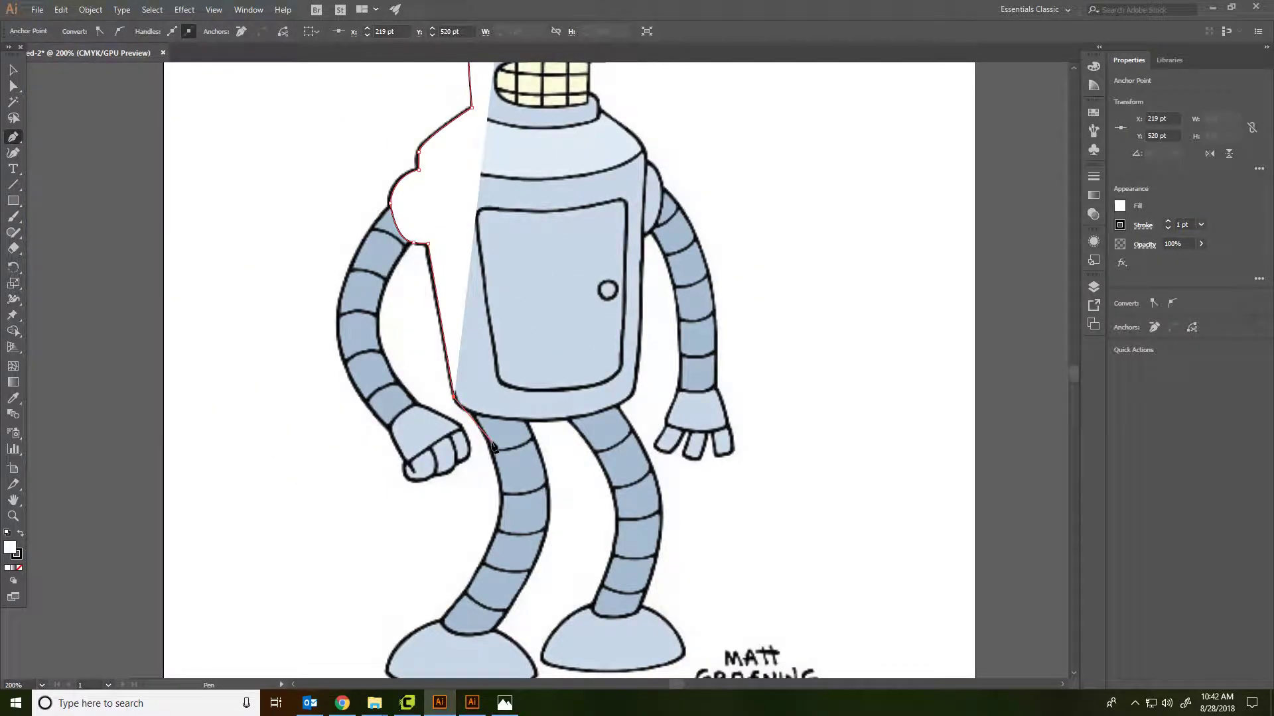
{"action": "scroll", "coordinate": [544, 473], "scroll_direction": "down", "scroll_amount": 2}
{"action": "scroll", "coordinate": [557, 470], "scroll_direction": "up", "scroll_amount": 1}
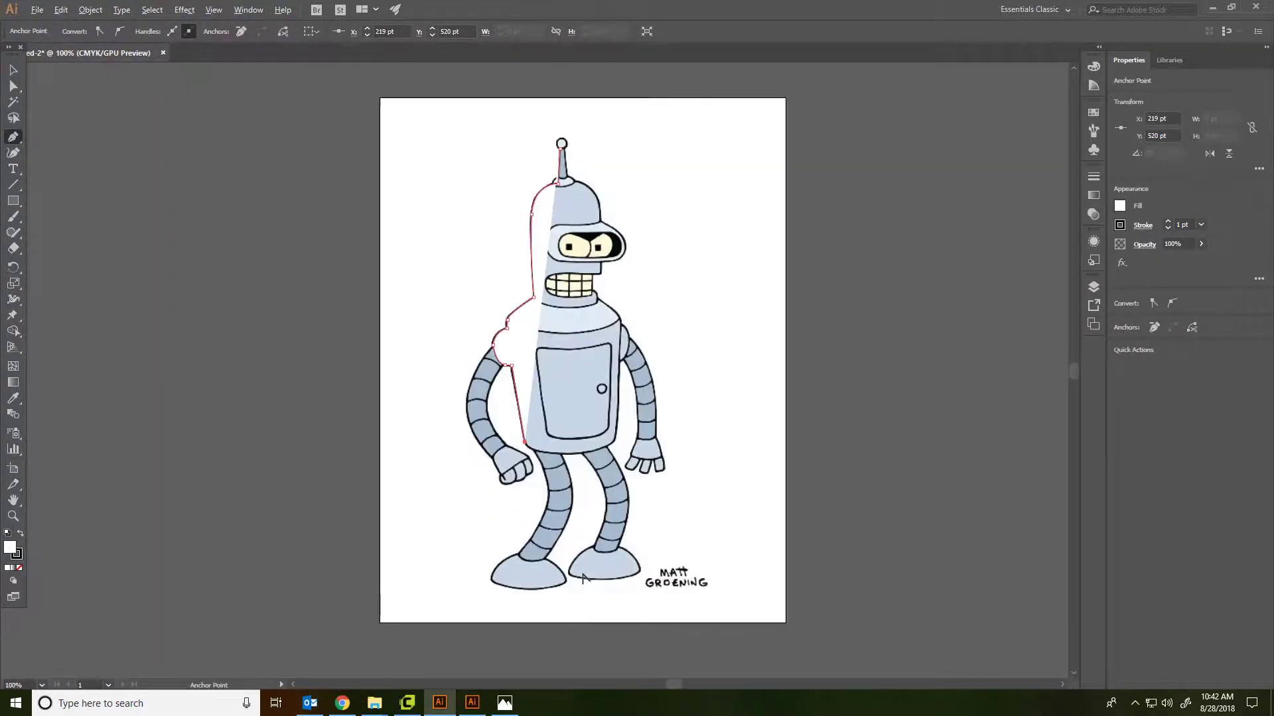
{"action": "scroll", "coordinate": [498, 600], "scroll_direction": "up", "scroll_amount": 6}
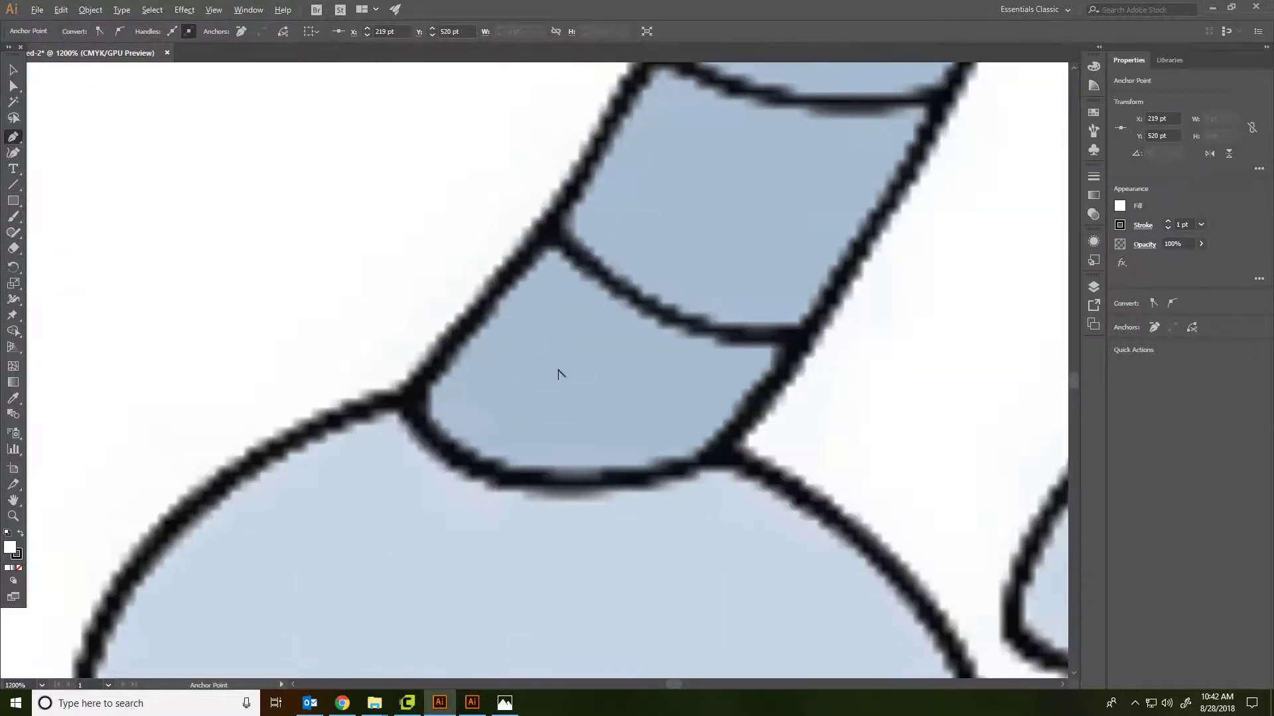
Step: Draw two separate rectangles above the left foot, about 20 by 14 pt and 17.5 by 14 pt
{"action": "left_click", "coordinate": [14, 217]}
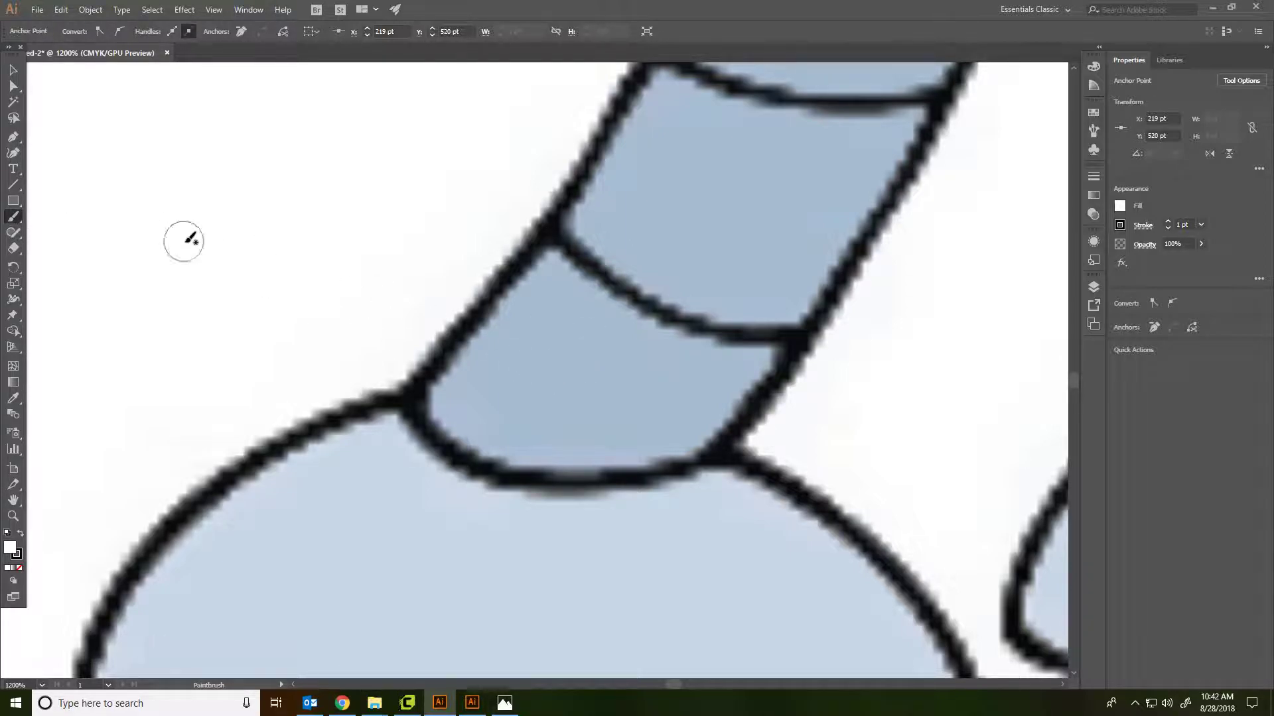
{"action": "left_click", "coordinate": [13, 201]}
{"action": "left_click_drag", "start_coordinate": [235, 200], "coordinate": [393, 310]}
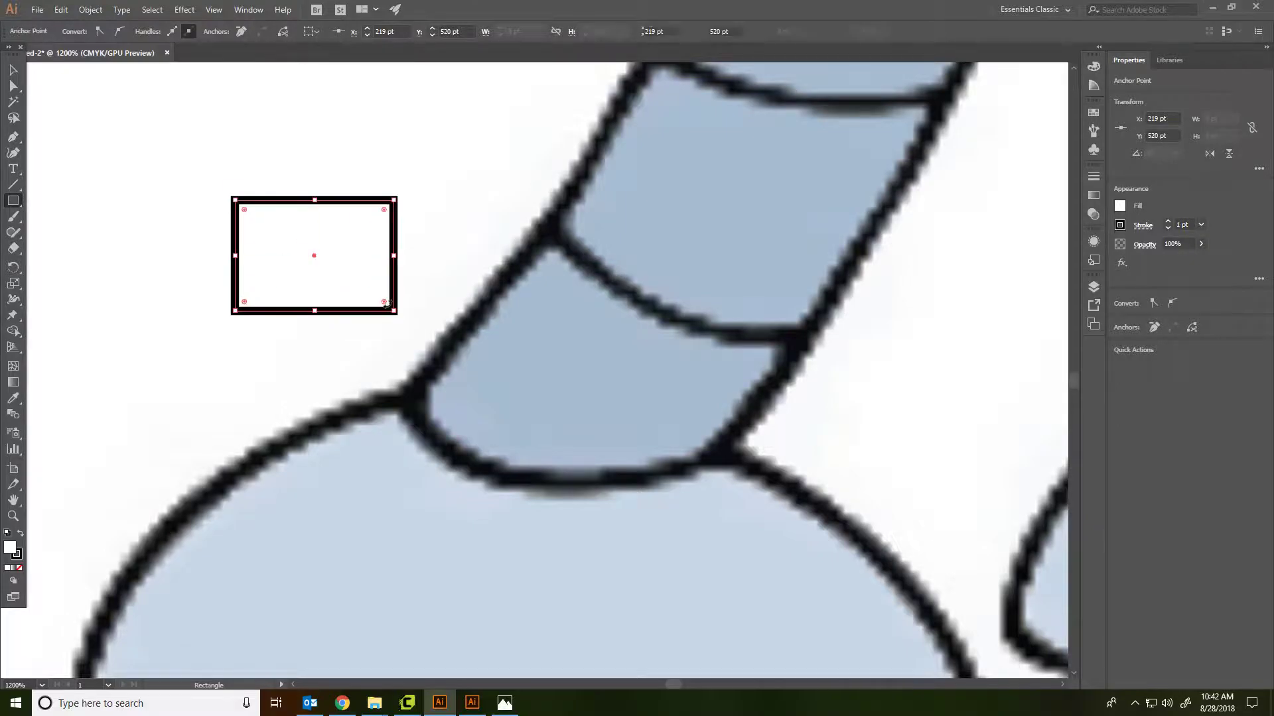
{"action": "left_click_drag", "start_coordinate": [123, 310], "coordinate": [262, 424]}
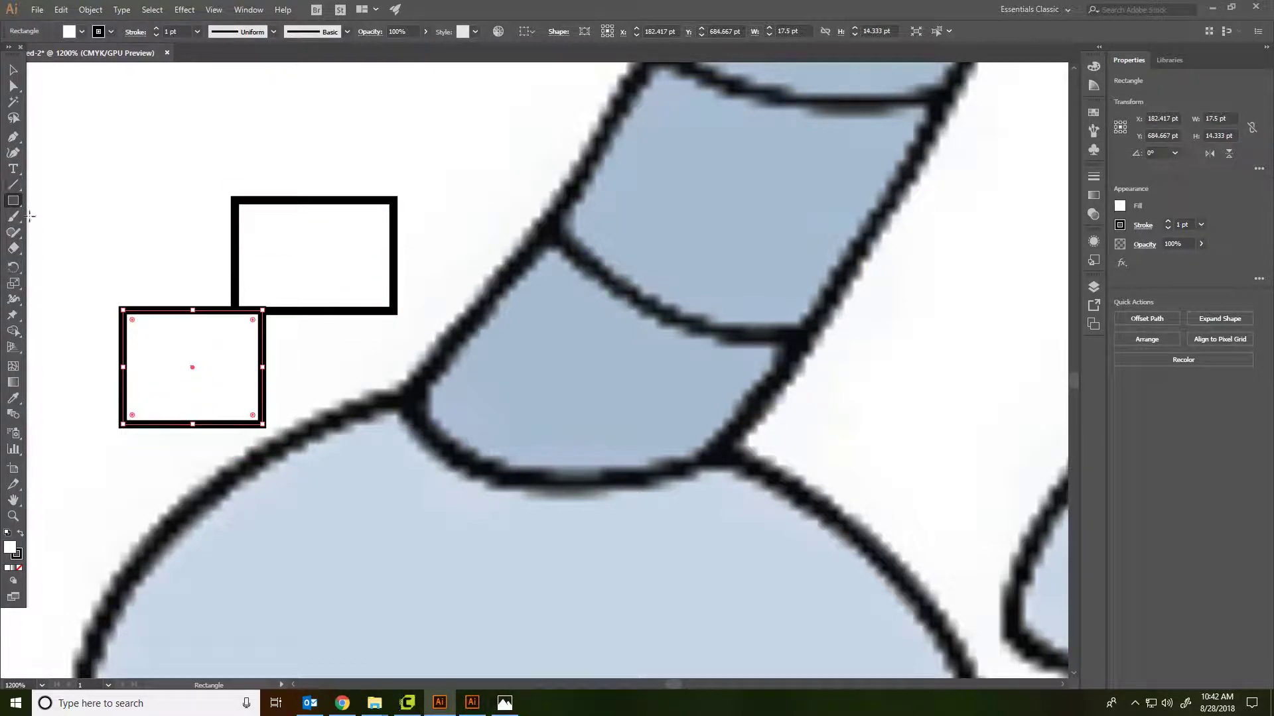
Step: Sample the foot's light blue onto the lower rectangle and the leg's darker blue onto the upper rectangle with the Eyedropper
{"action": "left_click", "coordinate": [13, 398]}
{"action": "left_click", "coordinate": [368, 483]}
{"action": "key", "text": "v"}
{"action": "left_click", "coordinate": [346, 221]}
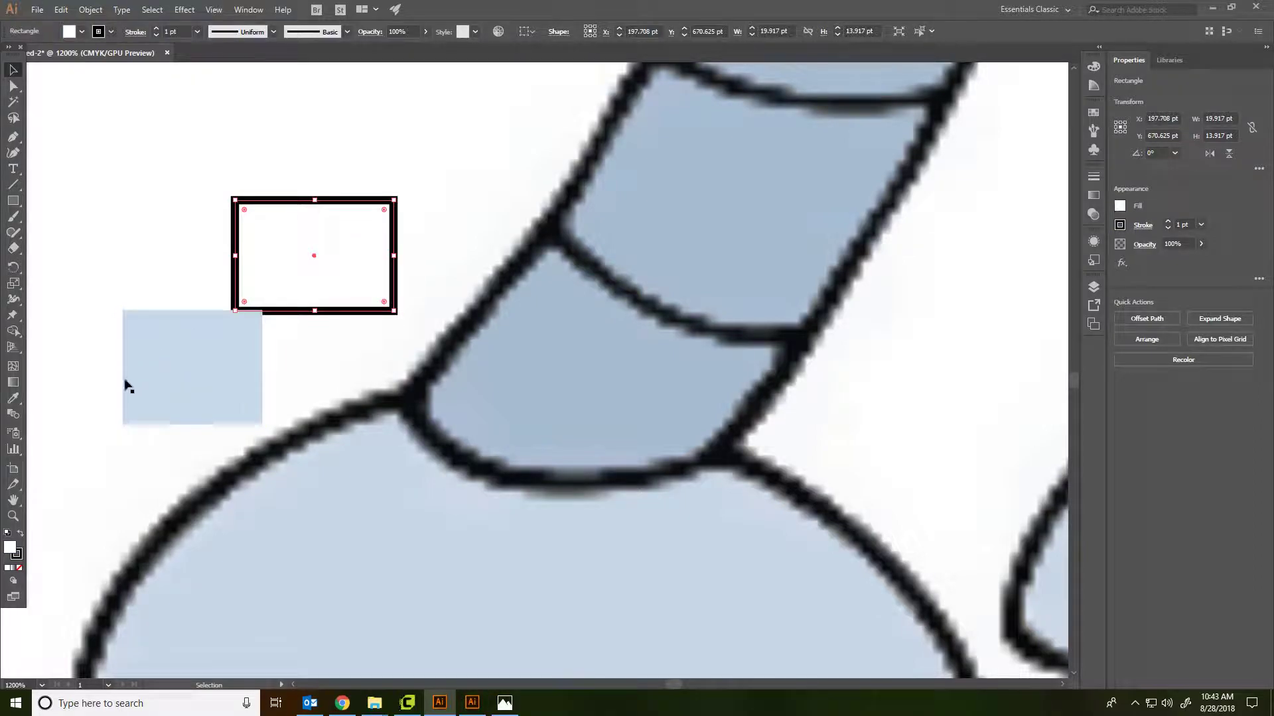
{"action": "left_click", "coordinate": [14, 398]}
{"action": "left_click", "coordinate": [564, 382]}
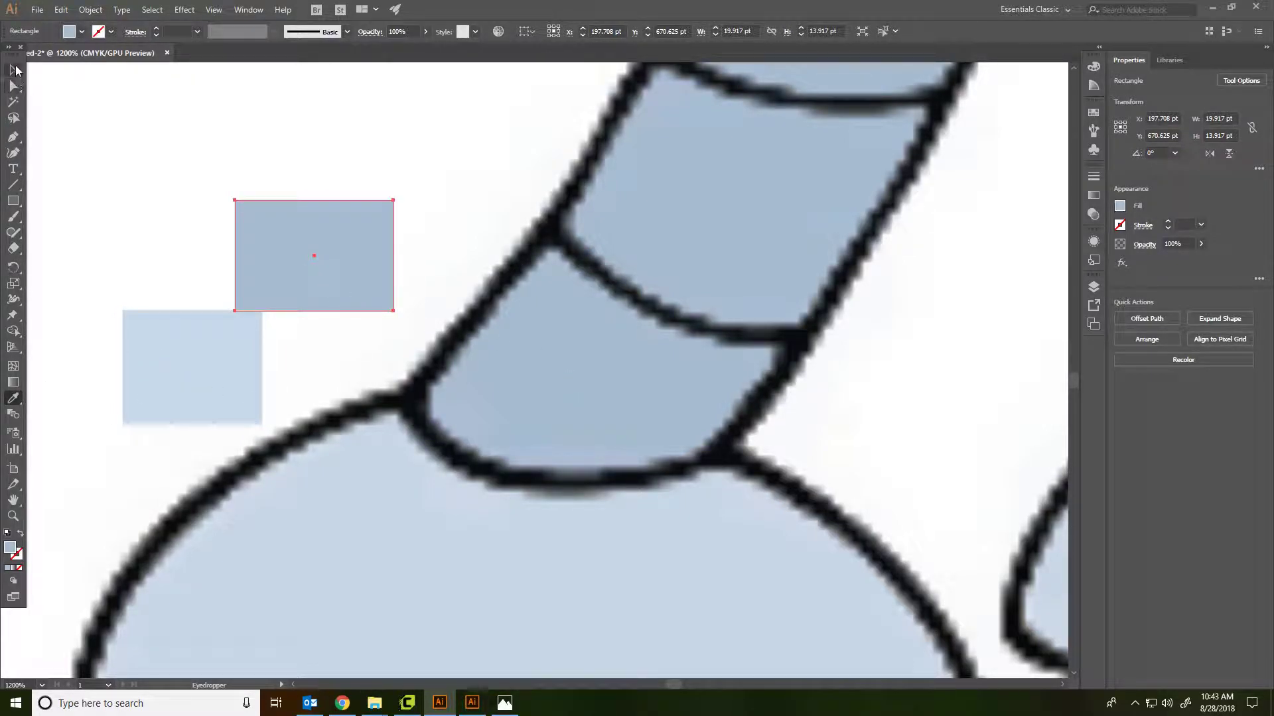
Step: Delete both colour sample rectangles
{"action": "left_click", "coordinate": [13, 69]}
{"action": "left_click", "coordinate": [258, 361]}
{"action": "key", "text": "Delete"}
{"action": "left_click", "coordinate": [313, 284]}
{"action": "key", "text": "Delete"}
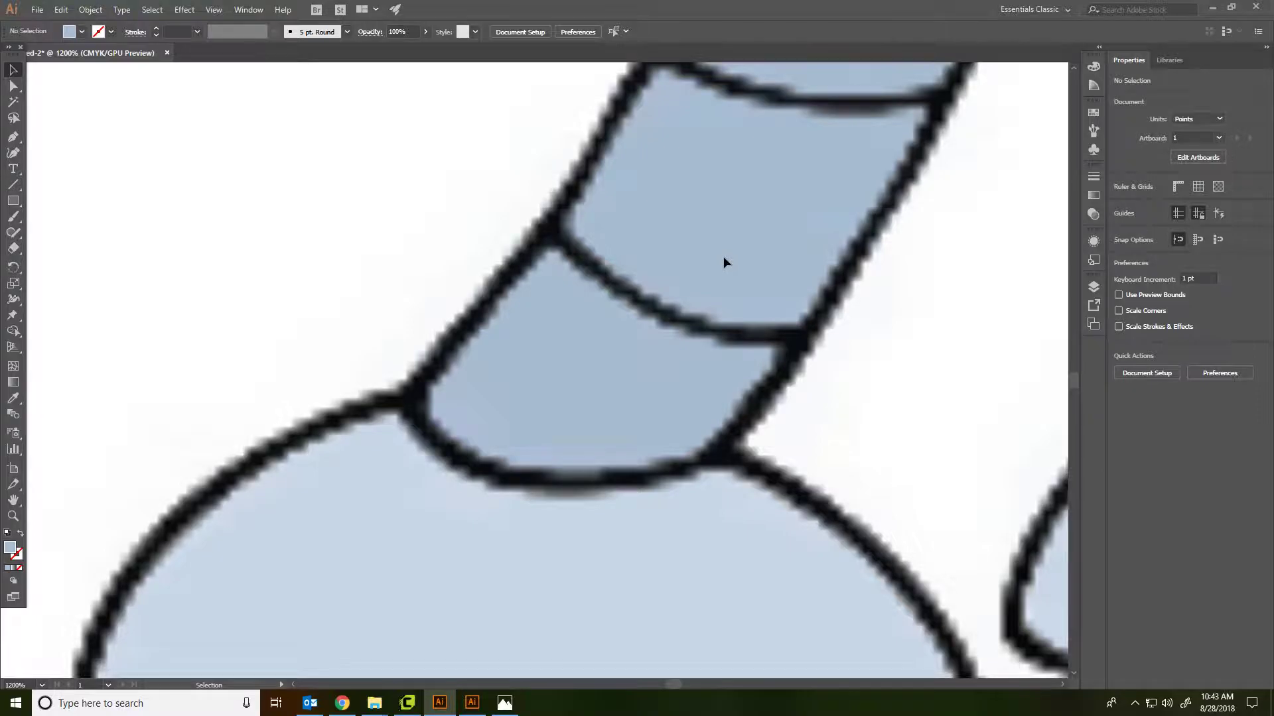
Step: Reselect the body outline and resume the Pen path from its end anchor at the torso's lower-left corner
{"action": "scroll", "coordinate": [724, 257], "scroll_direction": "down", "scroll_amount": 3}
{"action": "left_click_drag", "start_coordinate": [748, 72], "coordinate": [633, 522]}
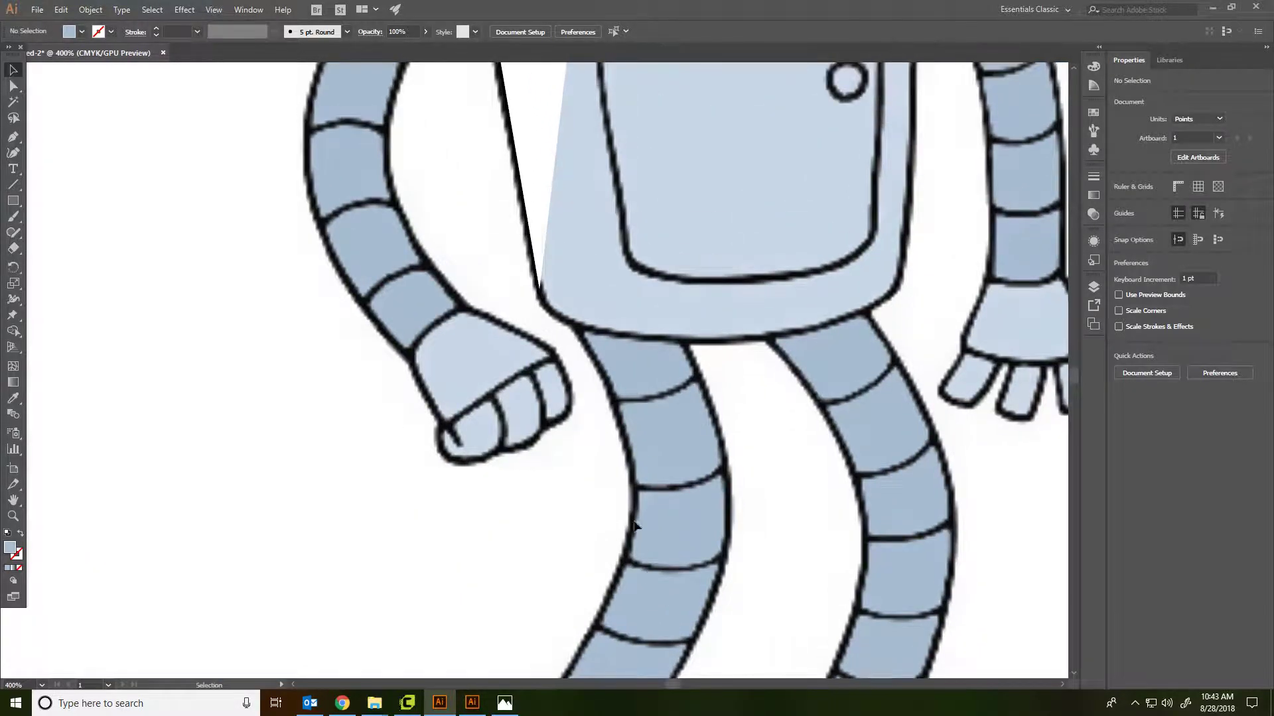
{"action": "left_click", "coordinate": [537, 284]}
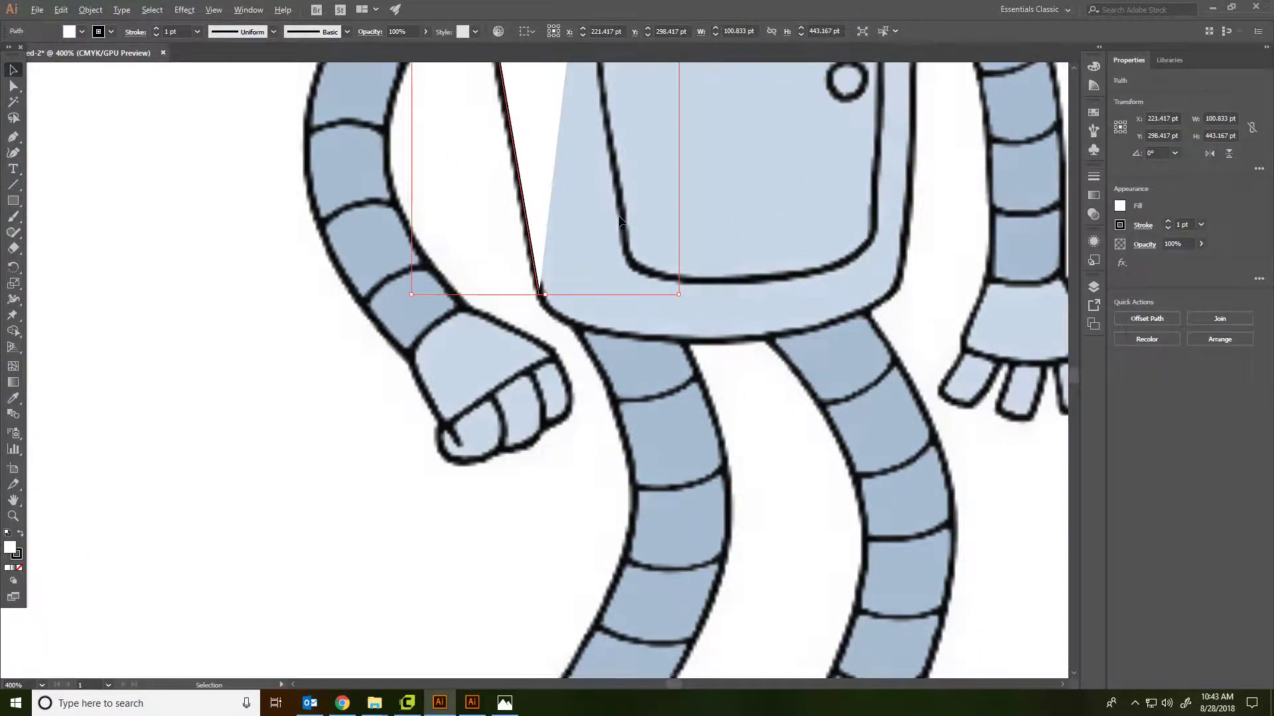
{"action": "scroll", "coordinate": [620, 218], "scroll_direction": "down", "scroll_amount": 3}
{"action": "scroll", "coordinate": [653, 159], "scroll_direction": "up", "scroll_amount": 5}
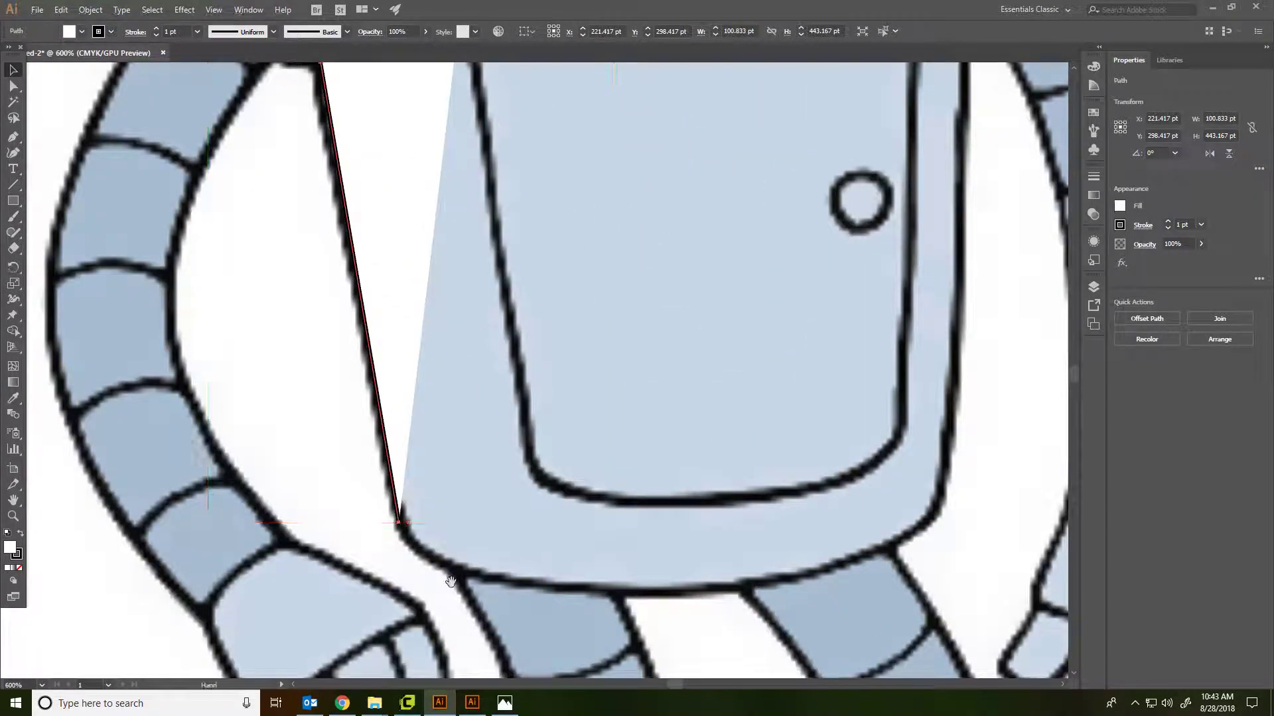
{"action": "scroll", "coordinate": [425, 431], "scroll_direction": "up", "scroll_amount": 4}
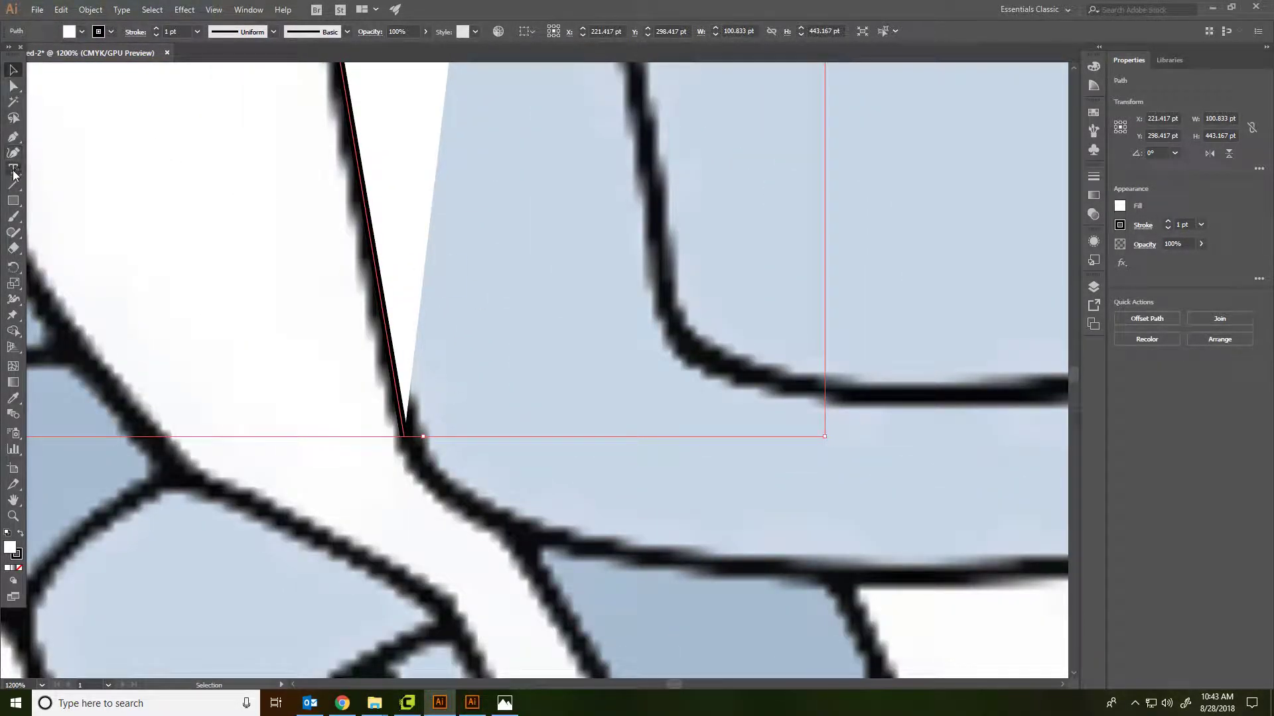
{"action": "left_click", "coordinate": [12, 136]}
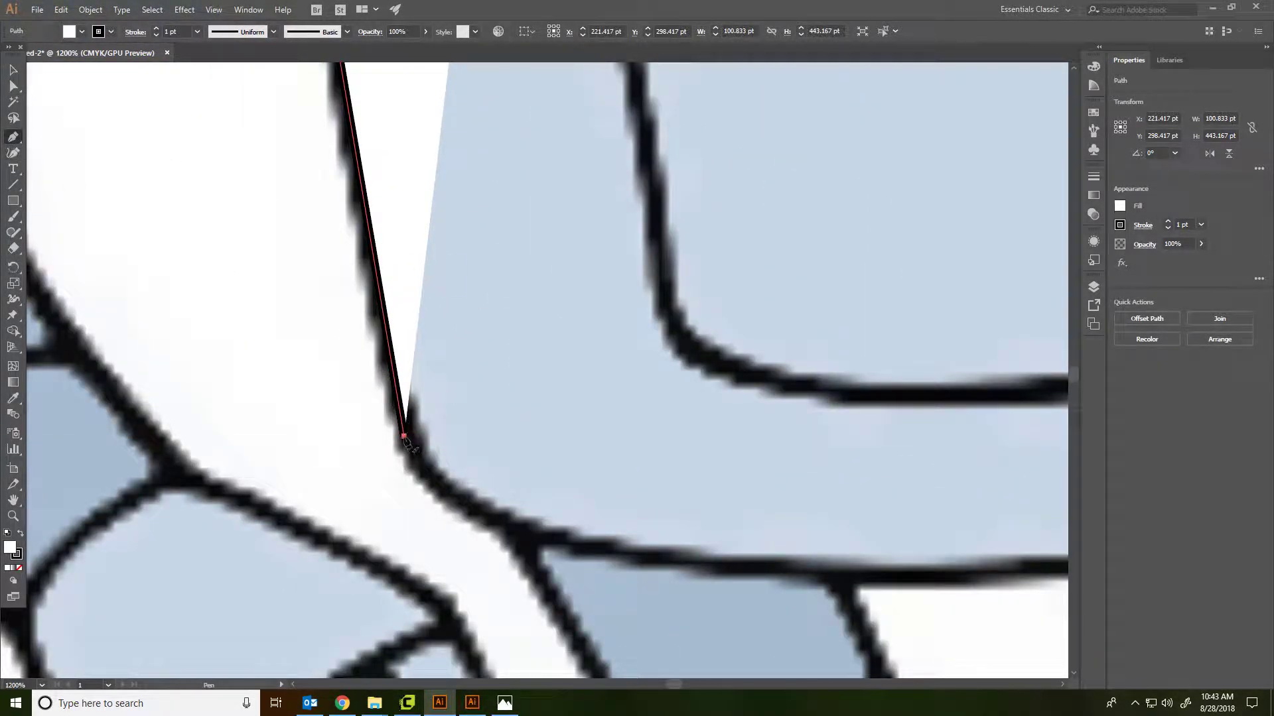
{"action": "left_click", "coordinate": [404, 435]}
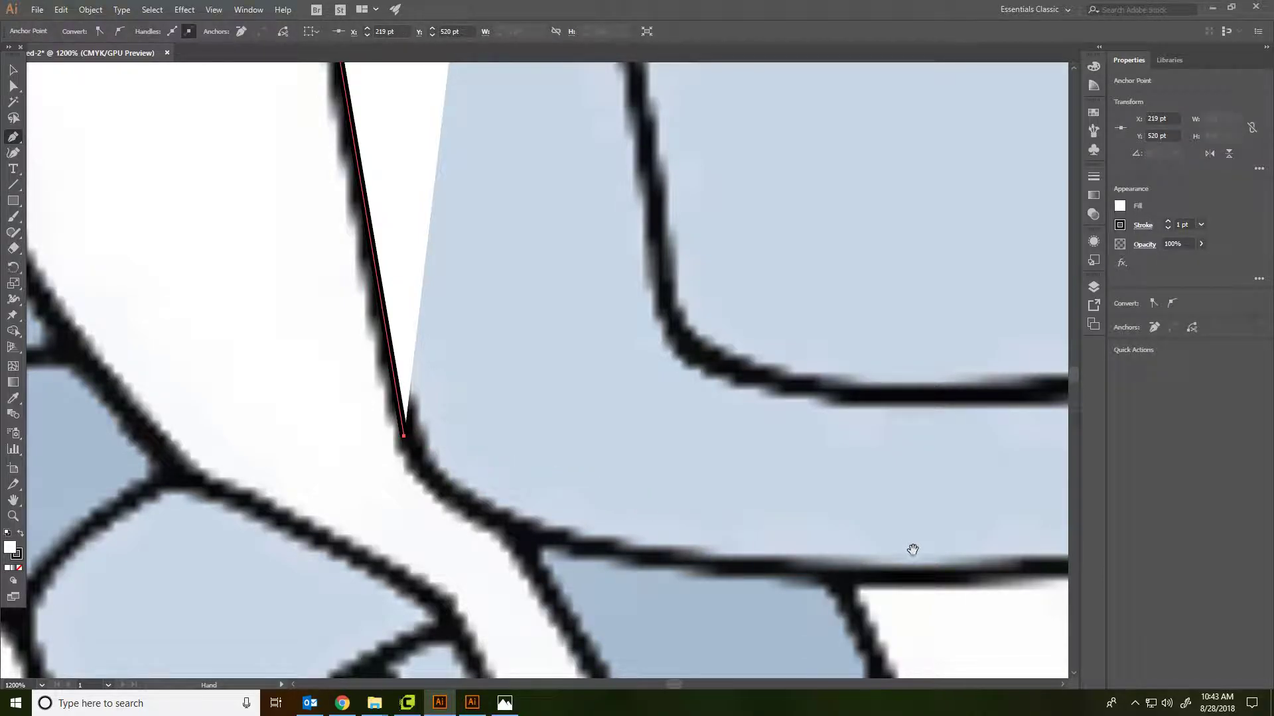
Step: Trace the torso's rounded bottom with curved segments from the lower-left corner around the lower-right corner, removing the outgoing handle before that last corner
{"action": "scroll", "coordinate": [904, 546], "scroll_direction": "down", "scroll_amount": 1}
{"action": "scroll", "coordinate": [544, 489], "scroll_direction": "down", "scroll_amount": 1}
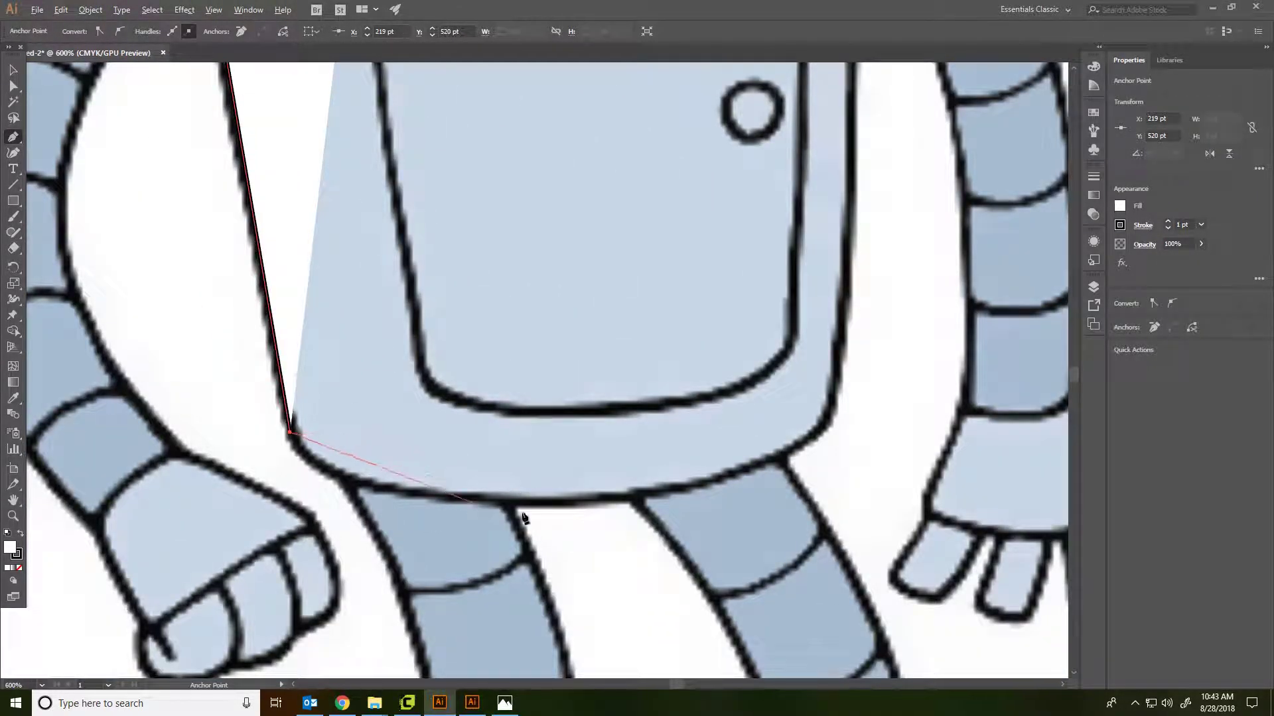
{"action": "left_click_drag", "start_coordinate": [352, 482], "coordinate": [391, 490]}
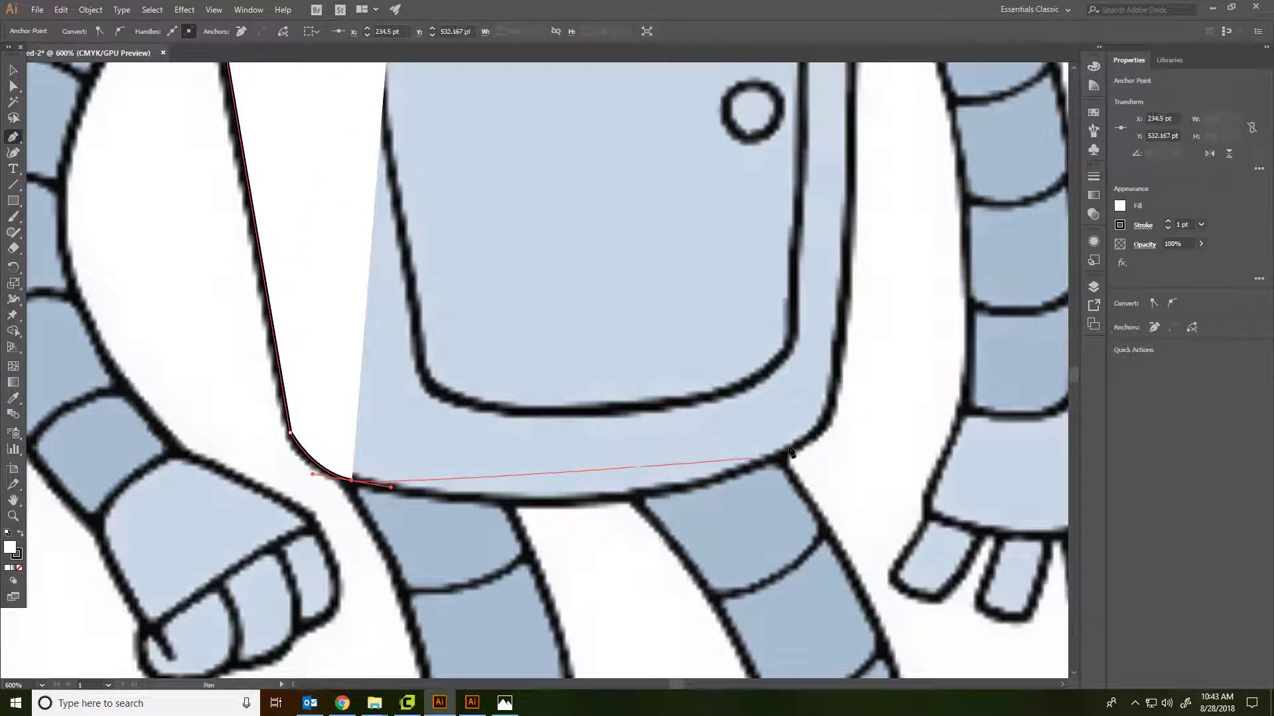
{"action": "left_click_drag", "start_coordinate": [813, 434], "coordinate": [949, 338]}
{"action": "left_click_drag", "start_coordinate": [811, 327], "coordinate": [747, 410]}
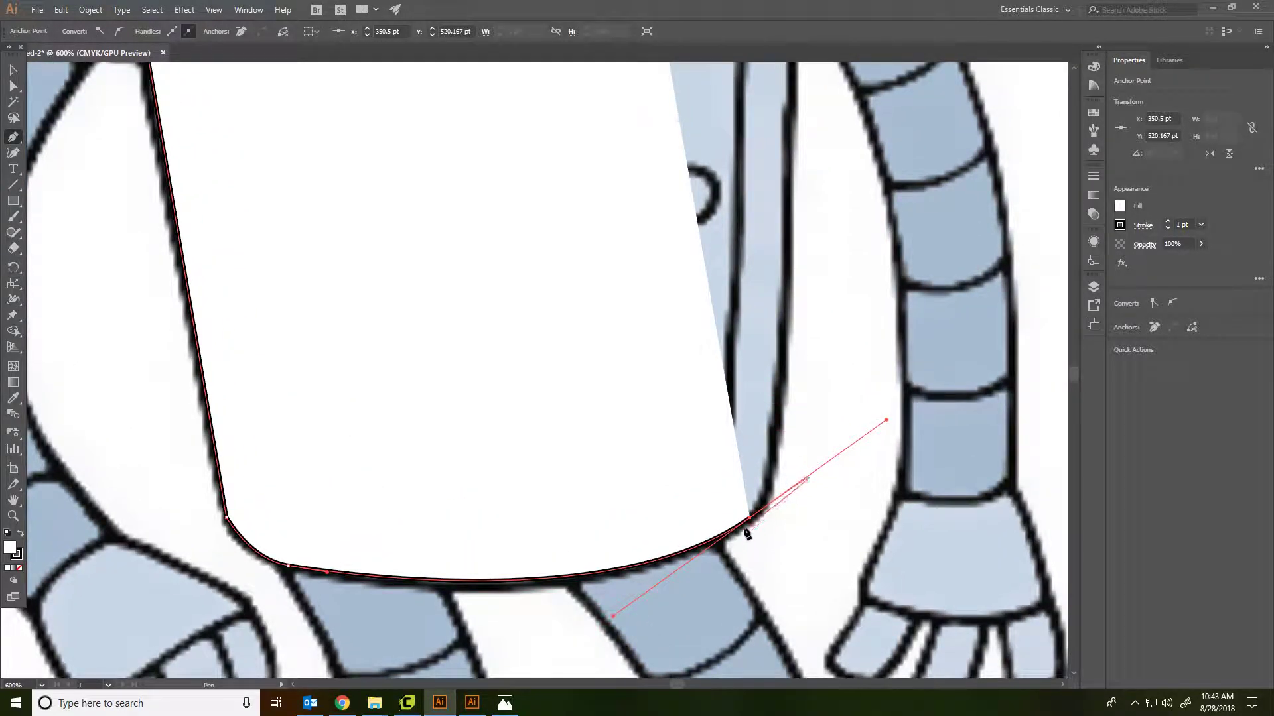
{"action": "left_click", "coordinate": [751, 518]}
{"action": "left_click_drag", "start_coordinate": [774, 458], "coordinate": [778, 402]}
Step: Add a segment up the torso's right side to the armpit and curve the path around the right shoulder joint to its top
{"action": "scroll", "coordinate": [799, 239], "scroll_direction": "down", "scroll_amount": 2}
{"action": "left_click_drag", "start_coordinate": [798, 239], "coordinate": [710, 464]}
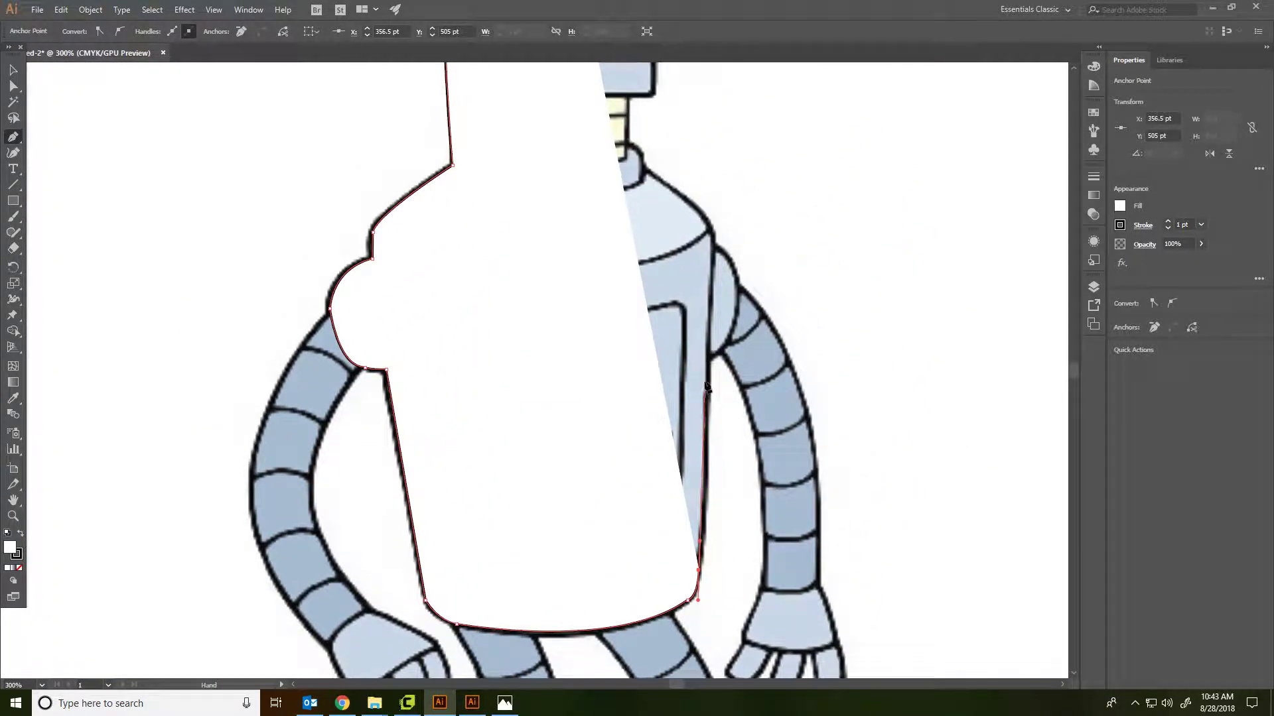
{"action": "left_click", "coordinate": [709, 357]}
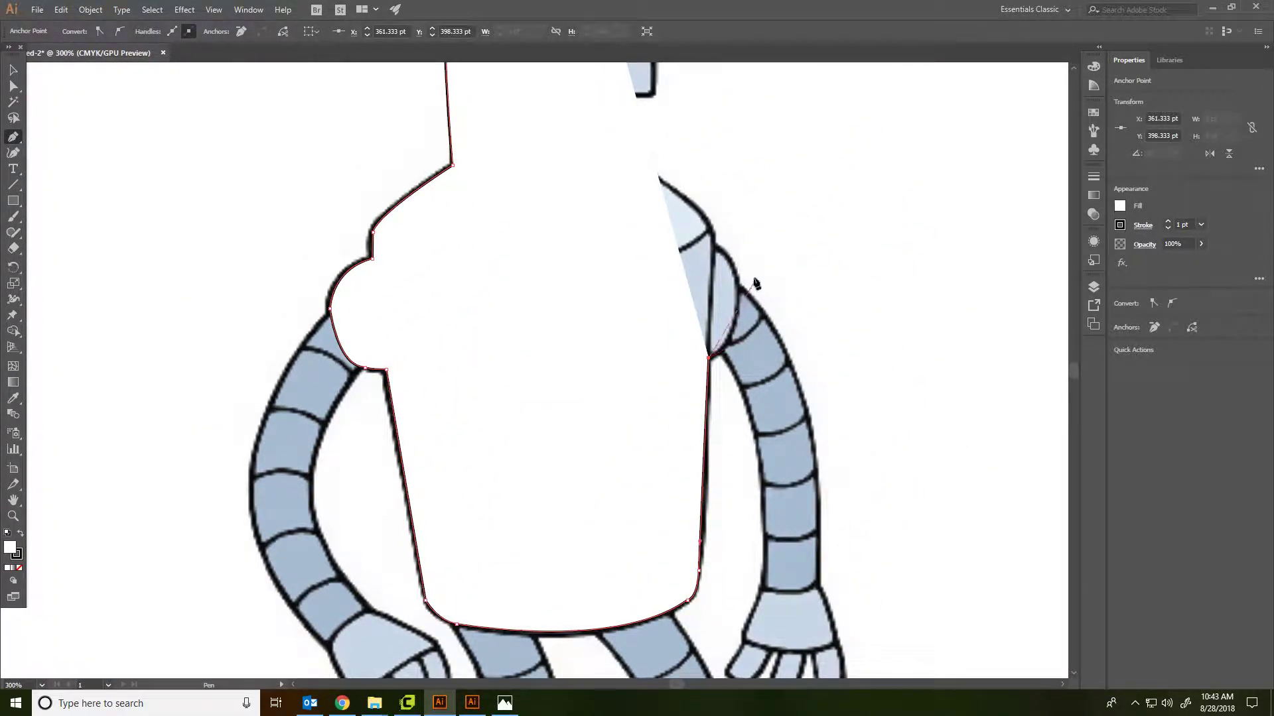
{"action": "left_click_drag", "start_coordinate": [737, 313], "coordinate": [741, 283]}
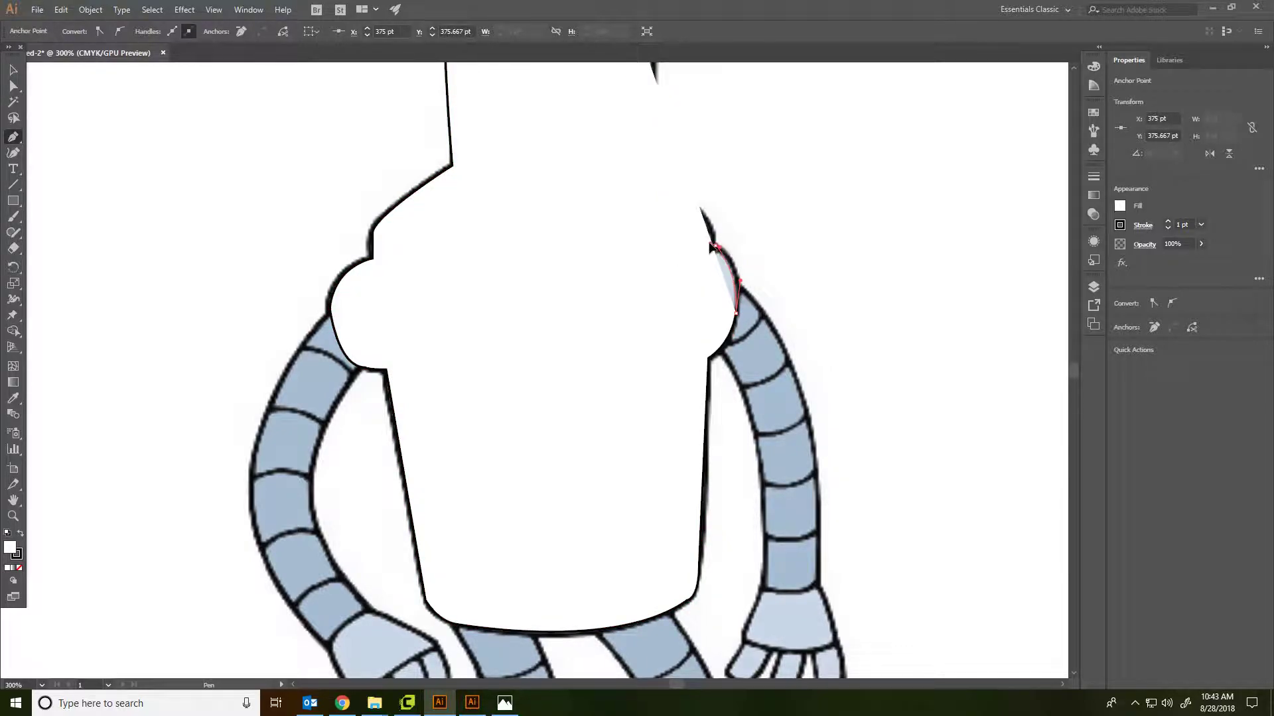
{"action": "left_click_drag", "start_coordinate": [714, 244], "coordinate": [763, 172]}
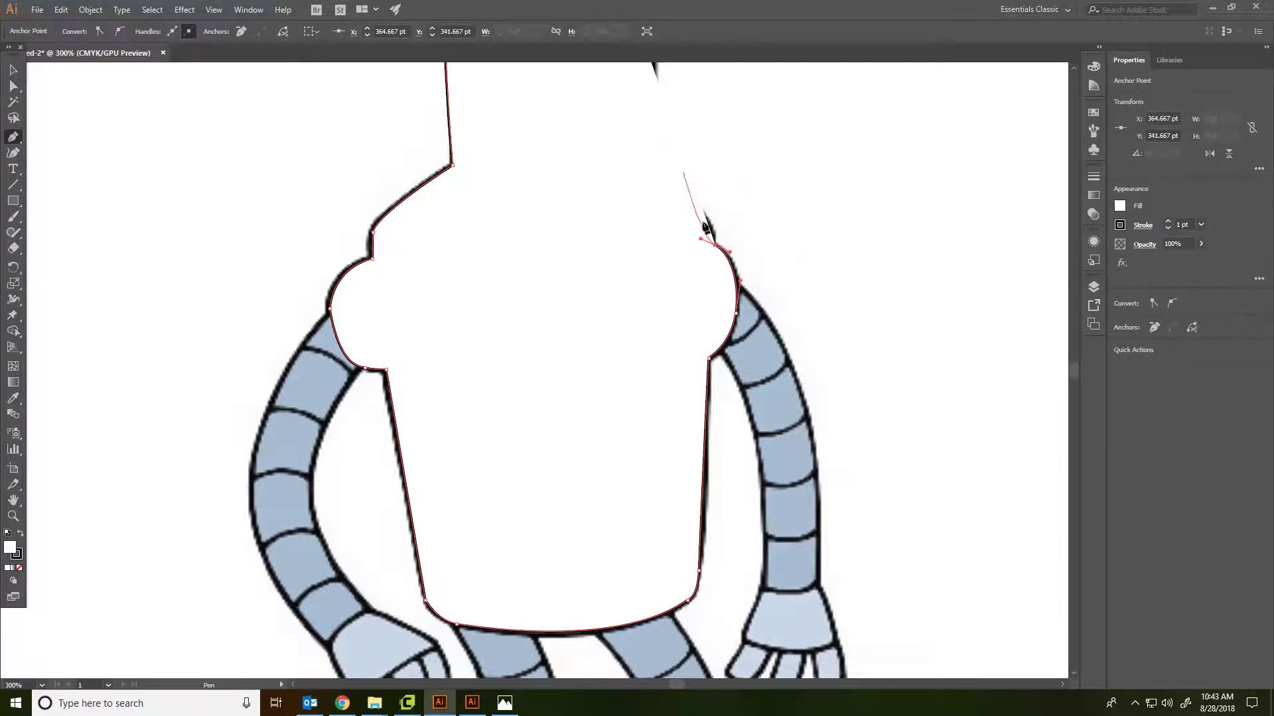
Step: Lower the traced path's opacity to 61%
{"action": "scroll", "coordinate": [710, 148], "scroll_direction": "up", "scroll_amount": 3}
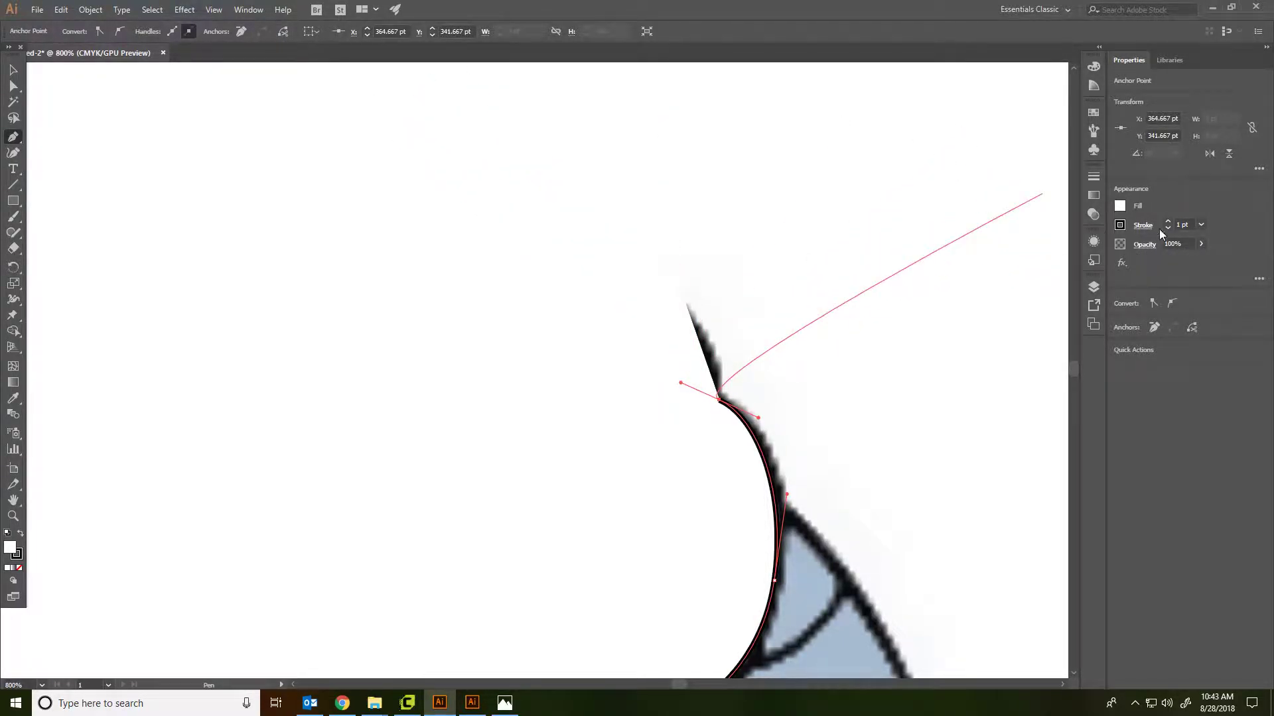
{"action": "left_click", "coordinate": [1200, 244]}
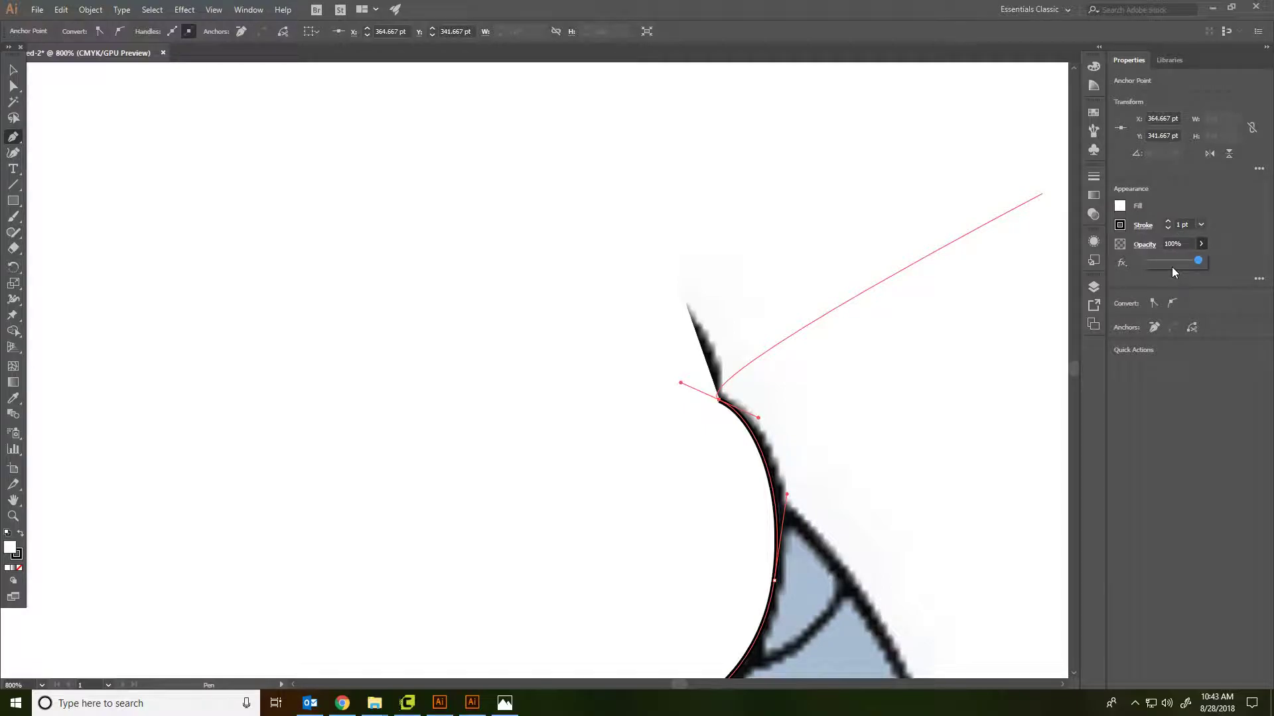
{"action": "left_click", "coordinate": [1202, 244]}
{"action": "left_click", "coordinate": [1179, 261]}
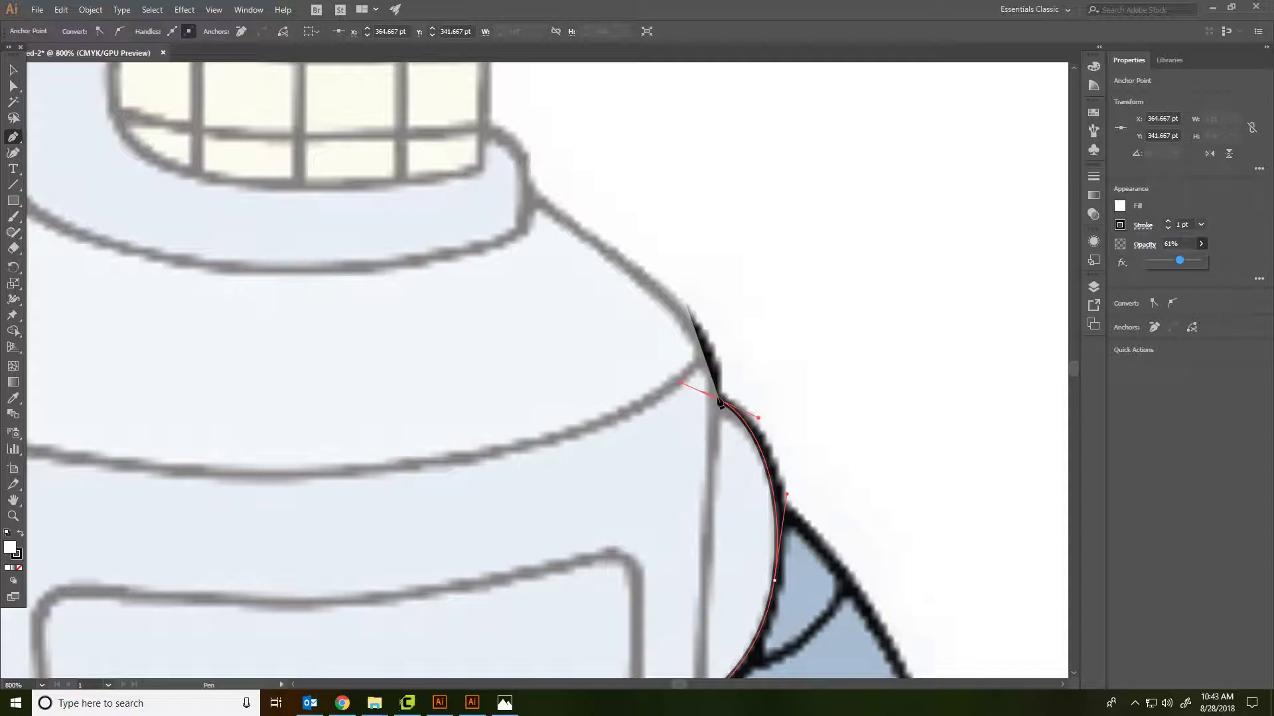
Step: Remove the outgoing handle at the right shoulder joint's top and trace the shoulder slope up to the neck collar
{"action": "left_click", "coordinate": [718, 402]}
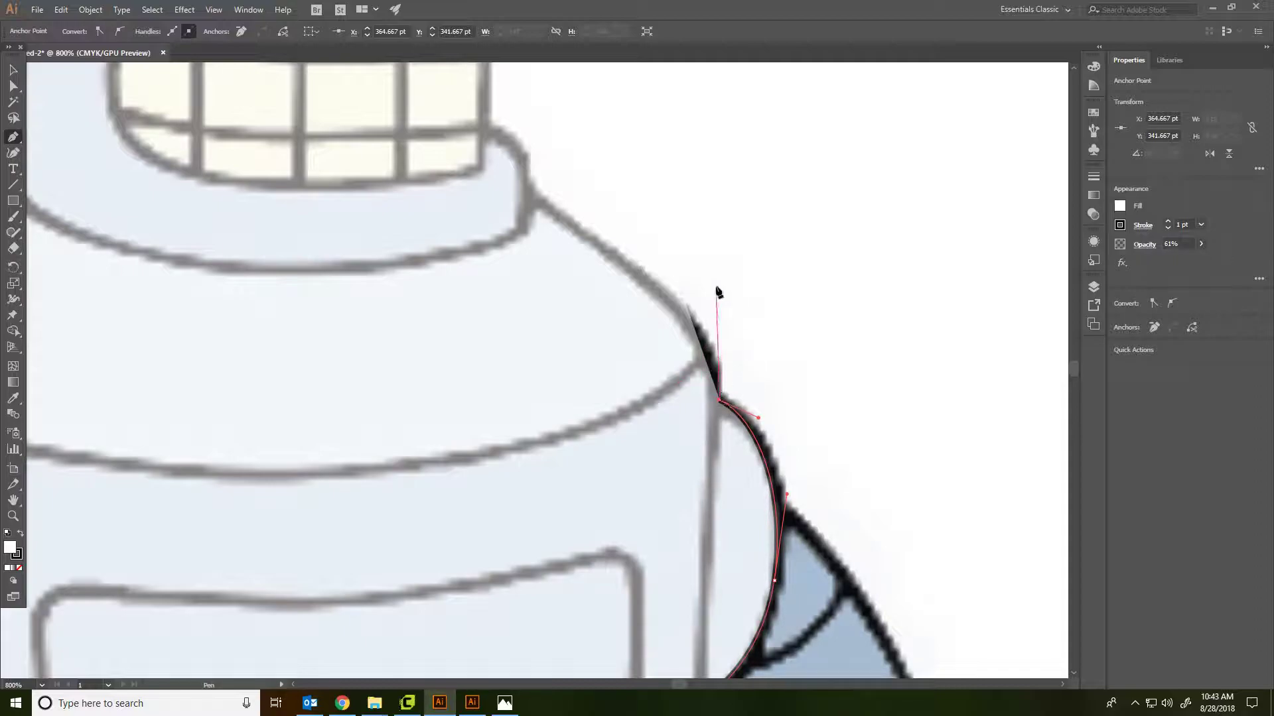
{"action": "left_click_drag", "start_coordinate": [694, 324], "coordinate": [678, 297]}
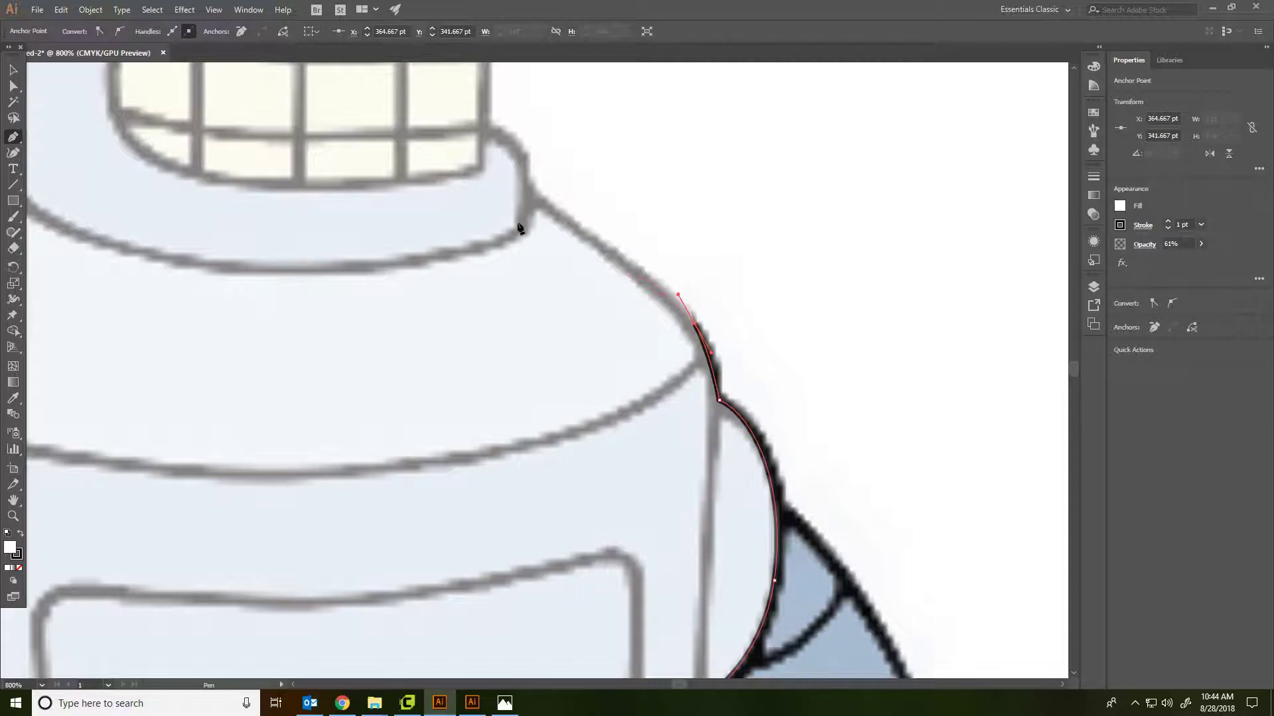
{"action": "left_click_drag", "start_coordinate": [529, 193], "coordinate": [557, 335]}
Step: Cut a V-shaped notch into the mouth with straight segments and continue around the squared upper lip to the visor's underside
{"action": "left_click", "coordinate": [460, 281]}
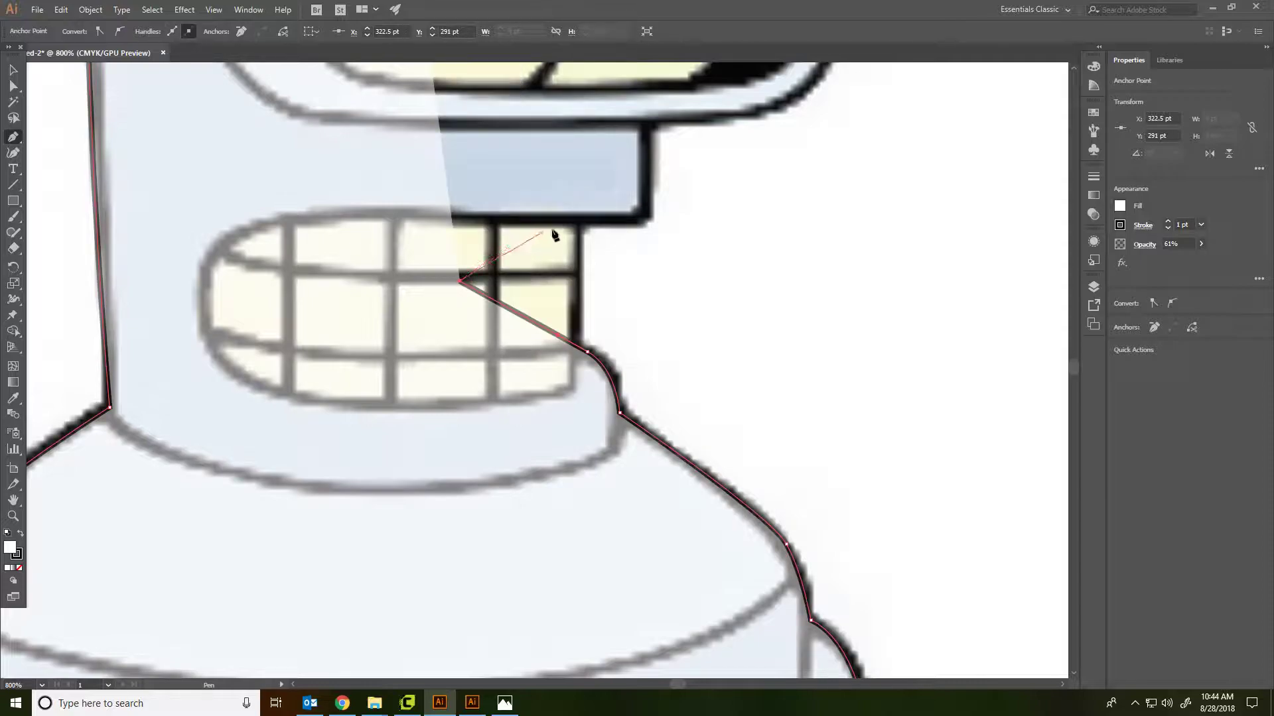
{"action": "left_click", "coordinate": [583, 217]}
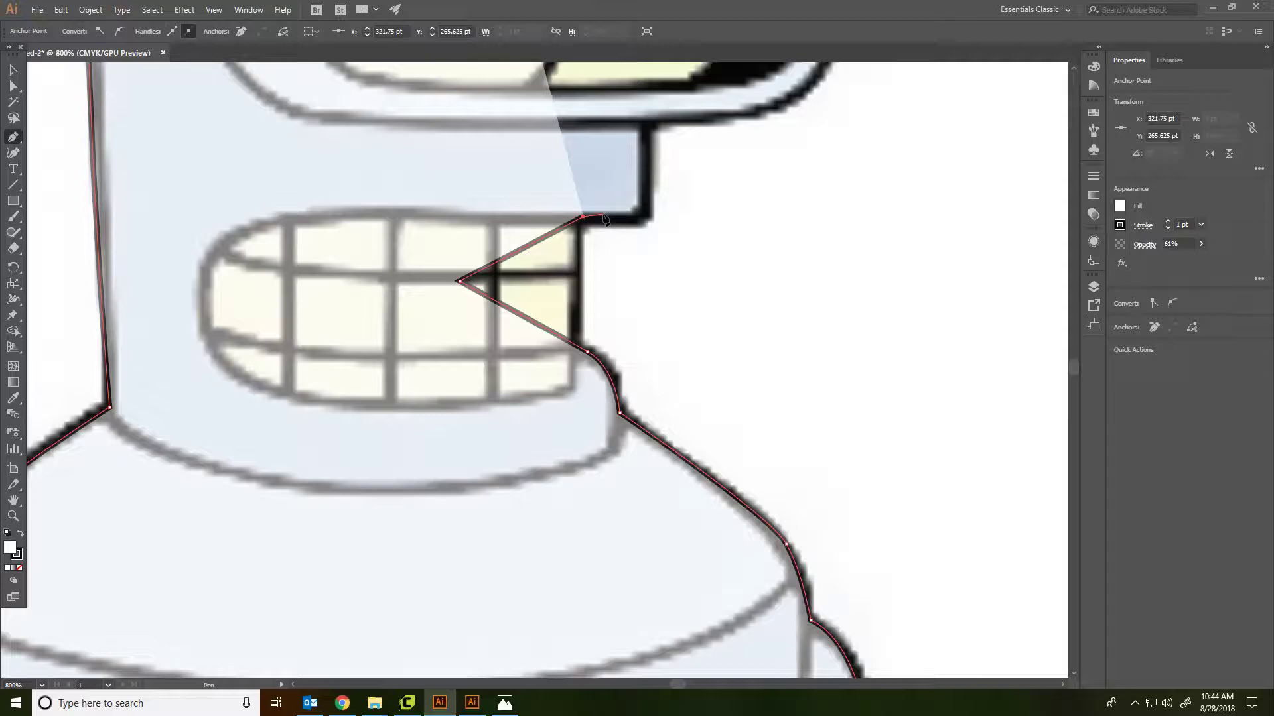
{"action": "scroll", "coordinate": [437, 279], "scroll_direction": "up", "scroll_amount": 3}
{"action": "left_click", "coordinate": [671, 360]}
{"action": "left_click", "coordinate": [673, 260]}
Step: Trace the visor's rounded right end with curved segments from its underside up to the upper slope
{"action": "key", "text": "space"}
{"action": "left_click_drag", "start_coordinate": [778, 291], "coordinate": [761, 358]}
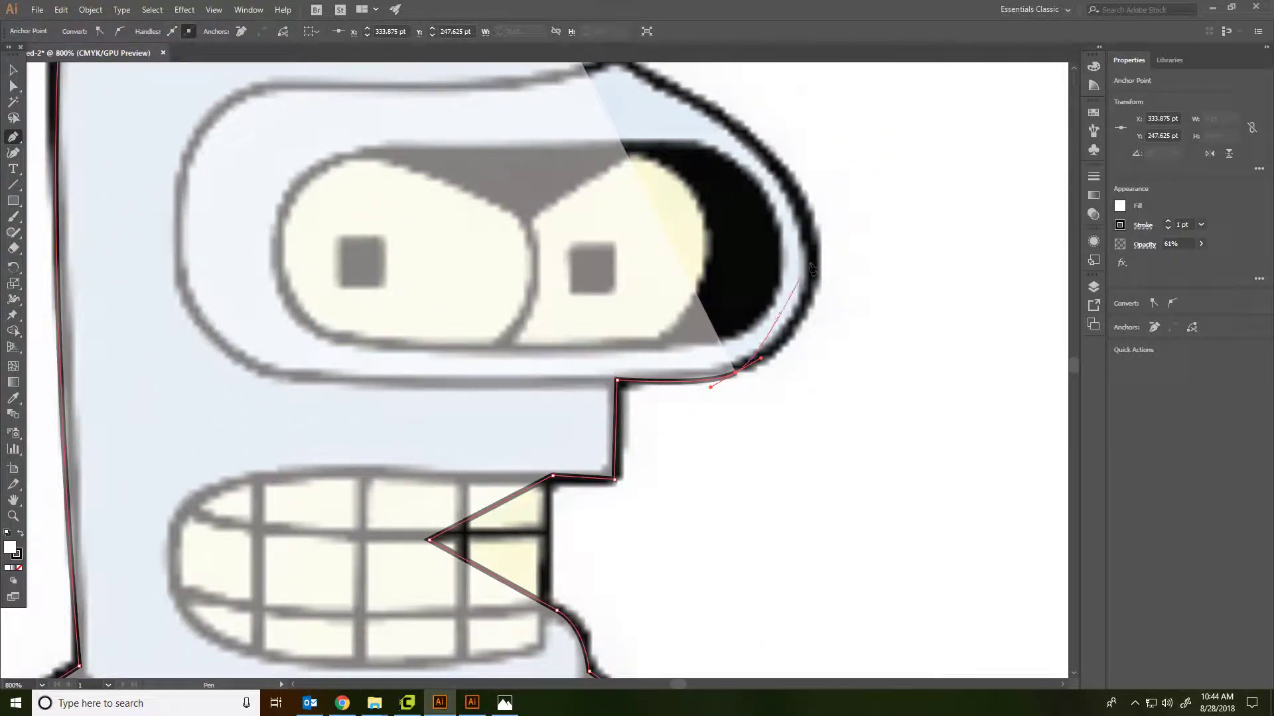
{"action": "left_click_drag", "start_coordinate": [813, 262], "coordinate": [809, 184]}
{"action": "key", "text": "space"}
{"action": "left_click_drag", "start_coordinate": [760, 119], "coordinate": [689, 285]}
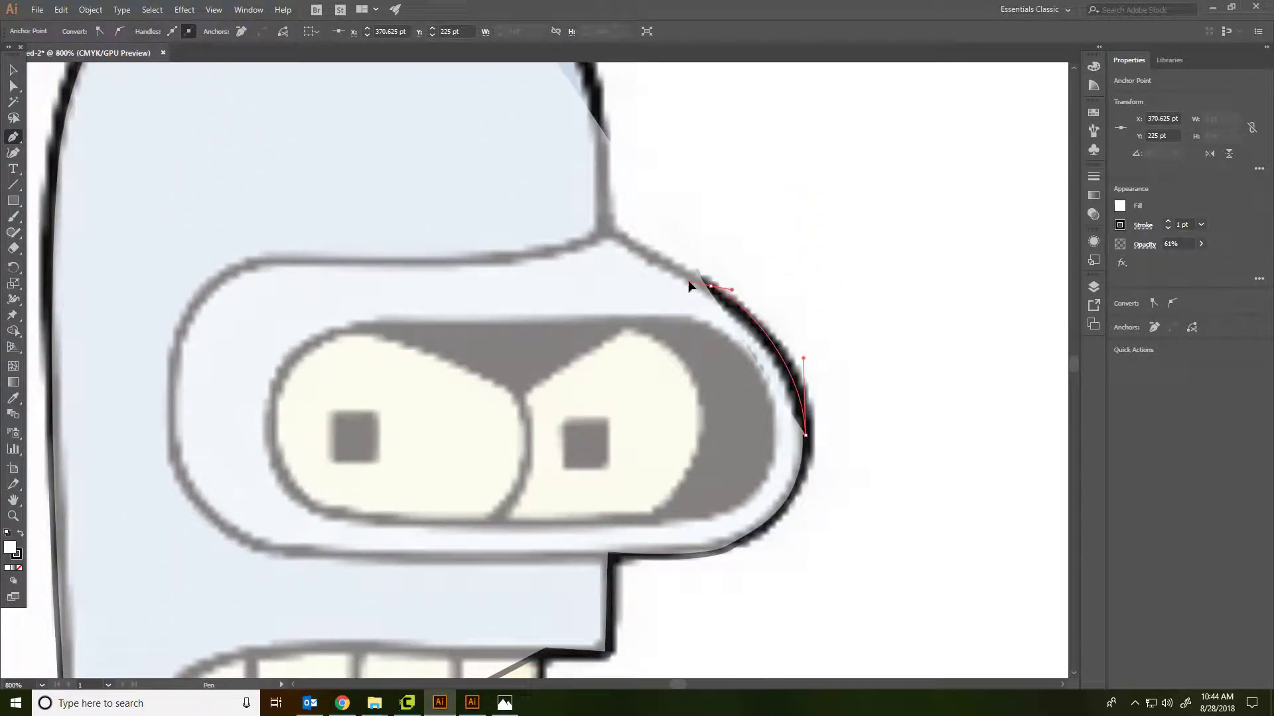
Step: Trace the head's right side from the visor's upper slope over the dome to the antenna base
{"action": "left_click", "coordinate": [613, 234]}
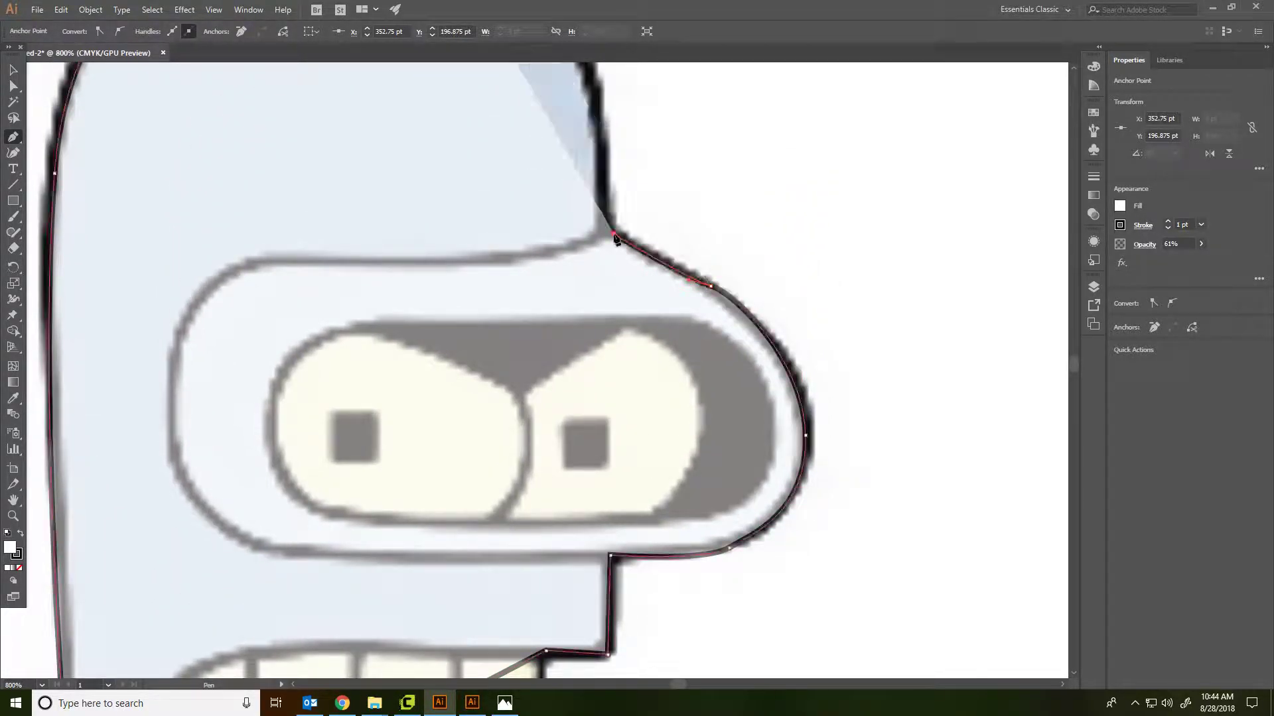
{"action": "key", "text": "space"}
{"action": "left_click_drag", "start_coordinate": [620, 157], "coordinate": [683, 424]}
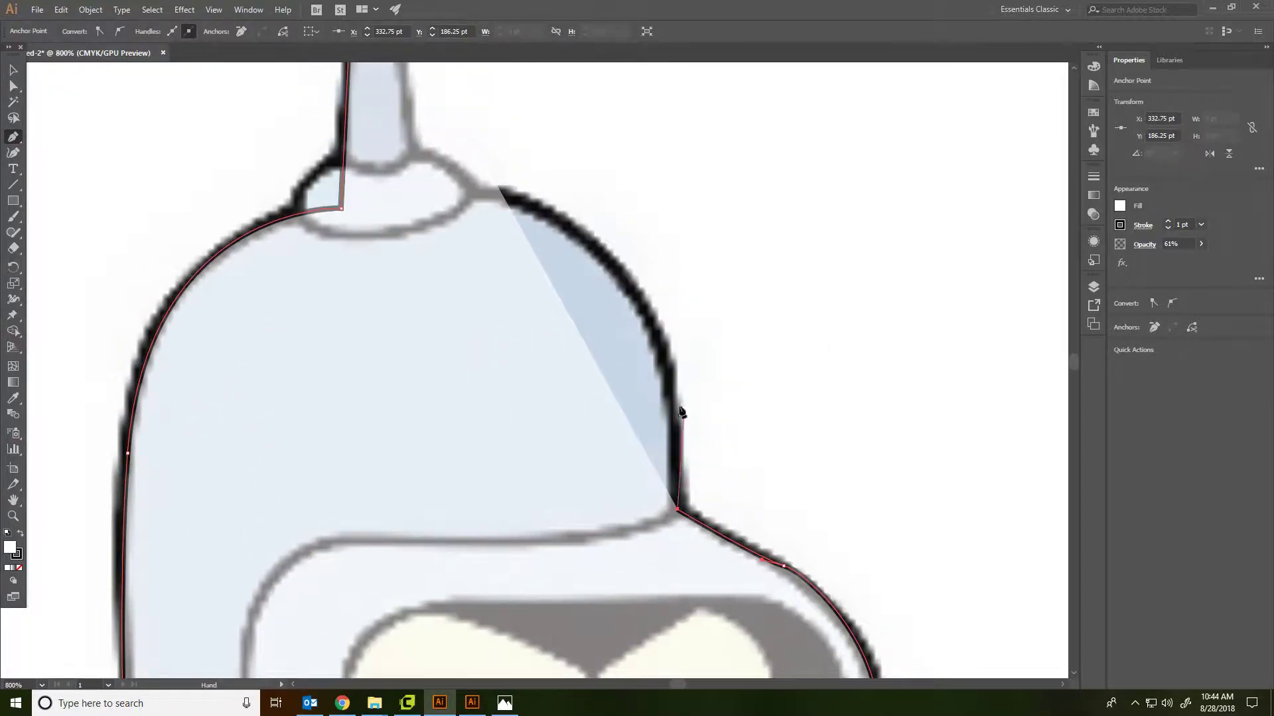
{"action": "left_click_drag", "start_coordinate": [664, 347], "coordinate": [655, 321]}
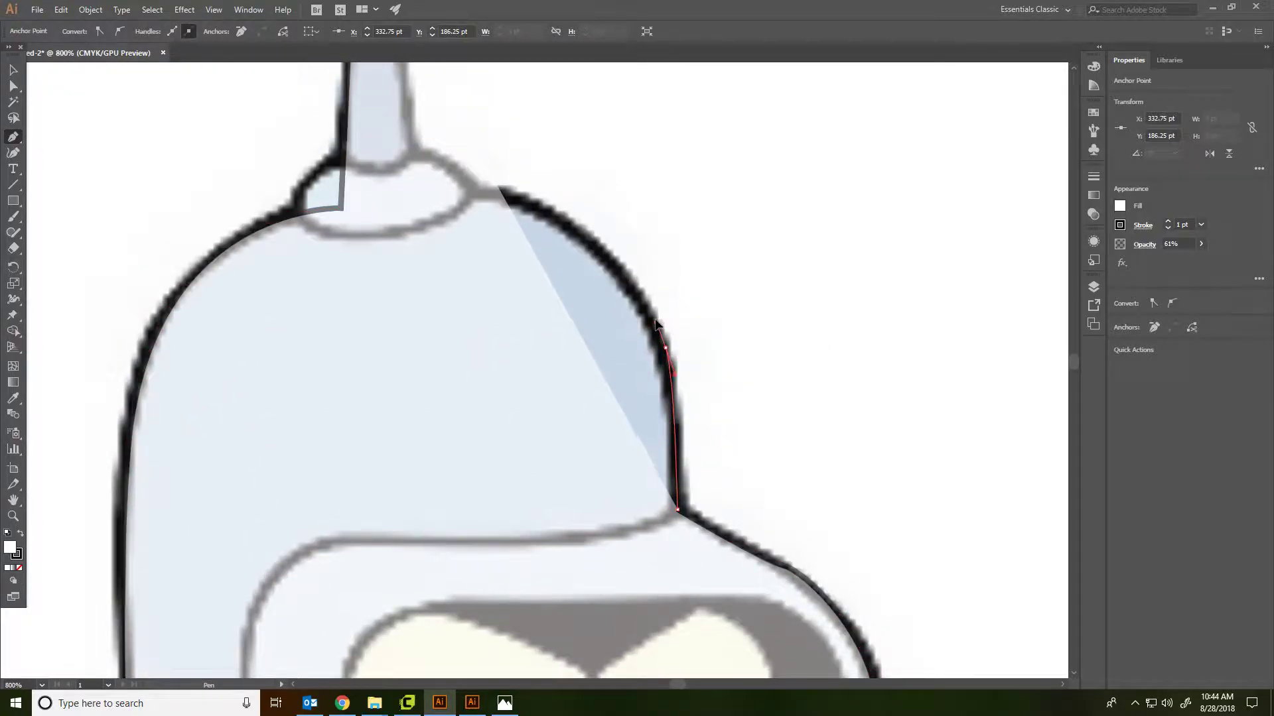
{"action": "left_click_drag", "start_coordinate": [475, 197], "coordinate": [359, 183]}
Step: Remove the outgoing handle at the antenna base's right edge and add a straight segment up to where the antenna shaft begins
{"action": "key", "text": "space"}
{"action": "left_click_drag", "start_coordinate": [455, 136], "coordinate": [529, 298]}
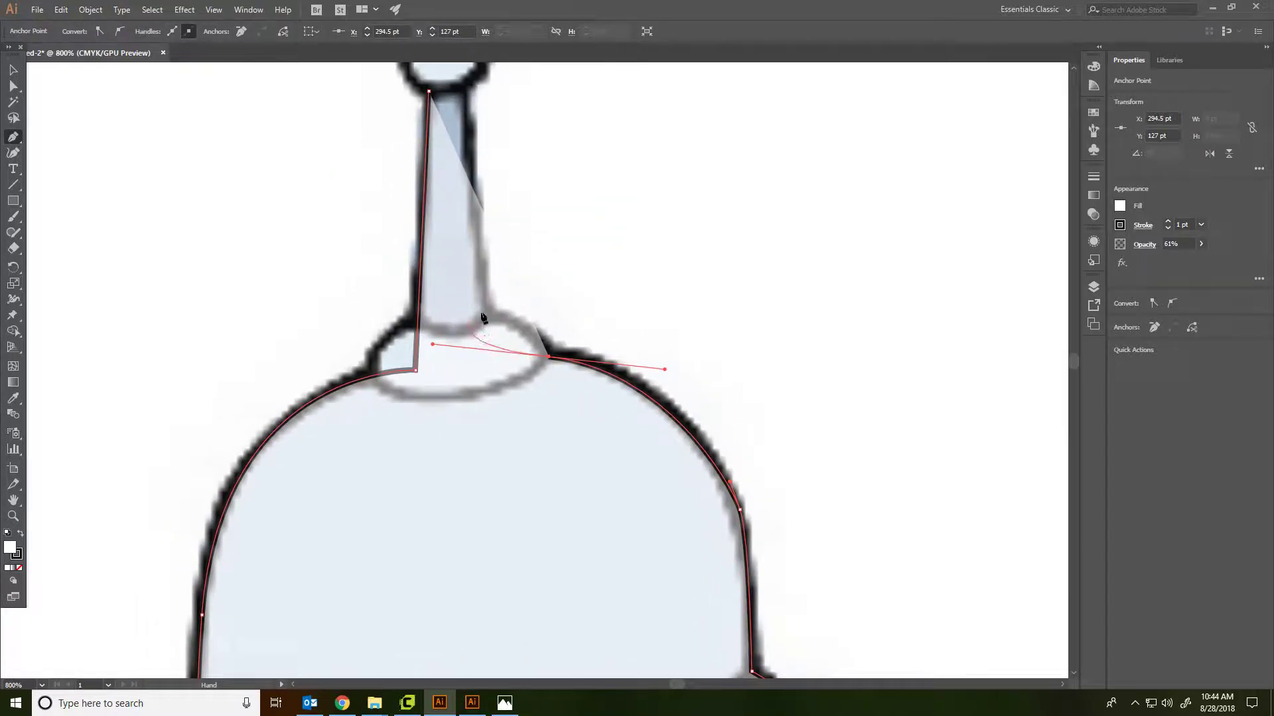
{"action": "left_click", "coordinate": [548, 358]}
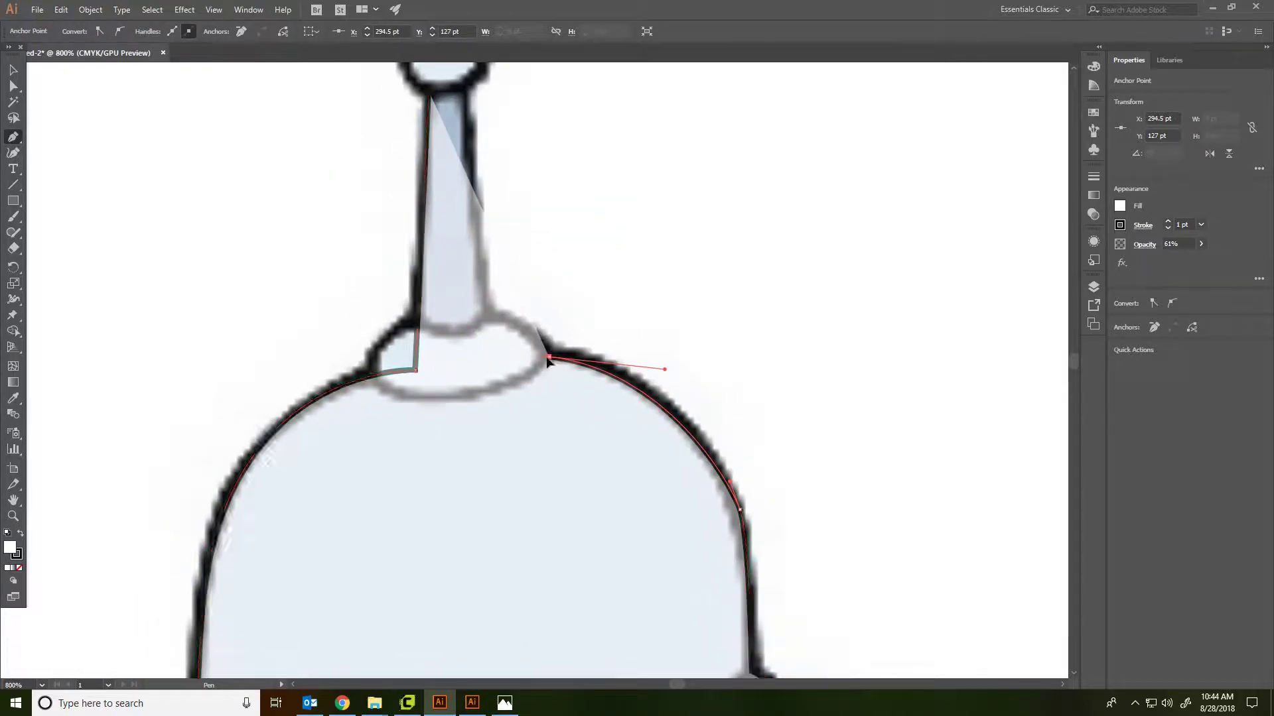
{"action": "left_click", "coordinate": [489, 314]}
Step: Trace the antenna's right edge with a straight segment and close the outline at its starting point on the antenna top
{"action": "key", "text": "space"}
{"action": "left_click_drag", "start_coordinate": [553, 204], "coordinate": [576, 336]}
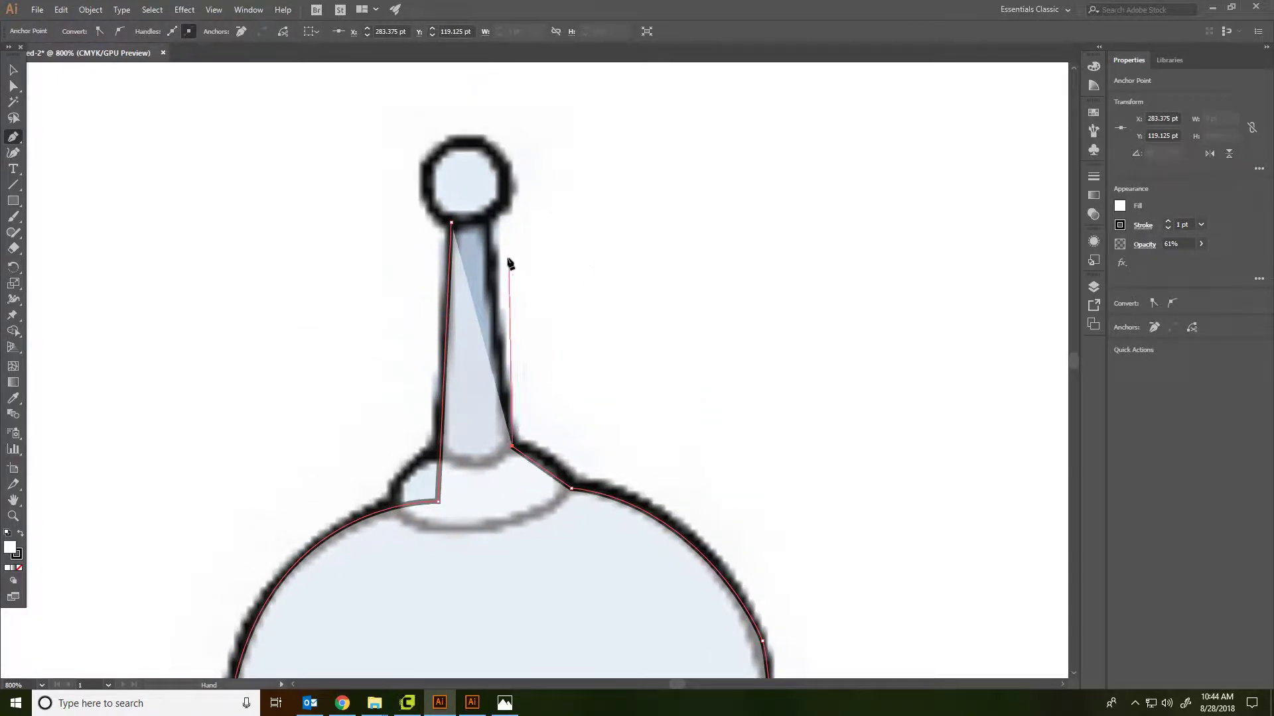
{"action": "left_click", "coordinate": [489, 214]}
{"action": "left_click", "coordinate": [451, 224]}
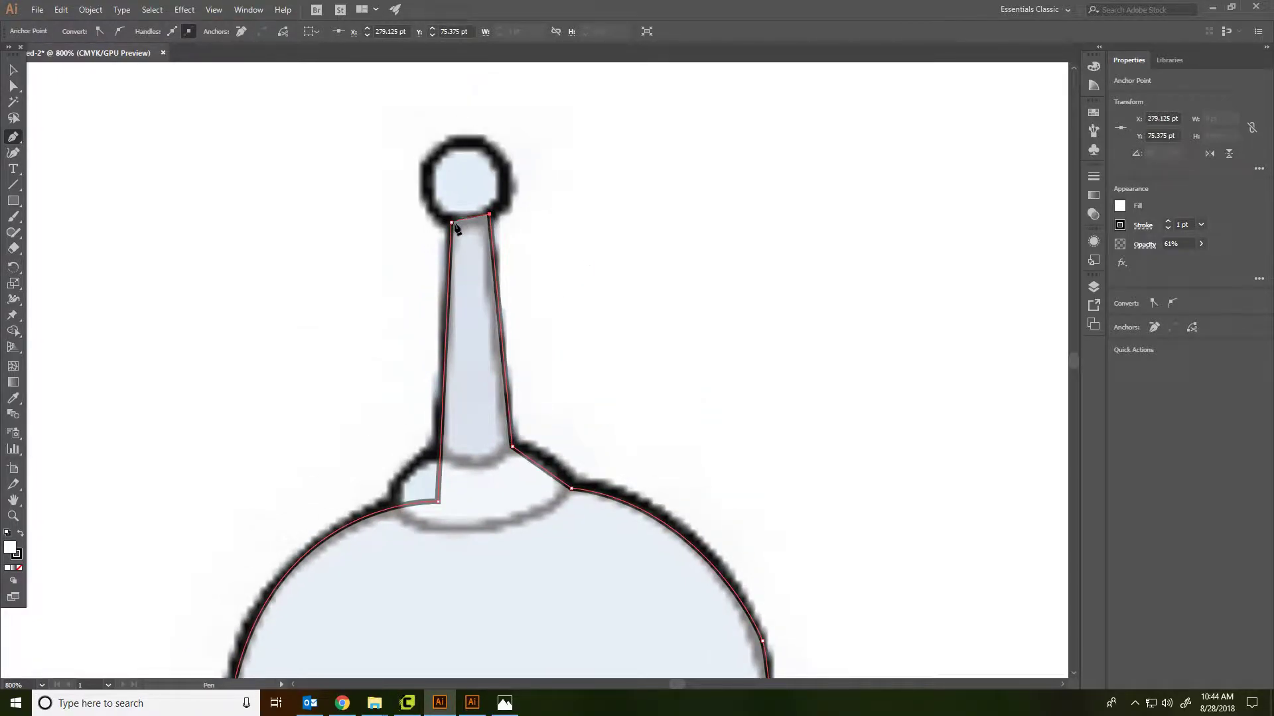
{"action": "key", "text": "ctrl+z"}
Step: Raise the traced body outline's opacity to 100%
{"action": "scroll", "coordinate": [615, 416], "scroll_direction": "down", "scroll_amount": 4}
{"action": "left_click_drag", "start_coordinate": [641, 530], "coordinate": [600, 383]}
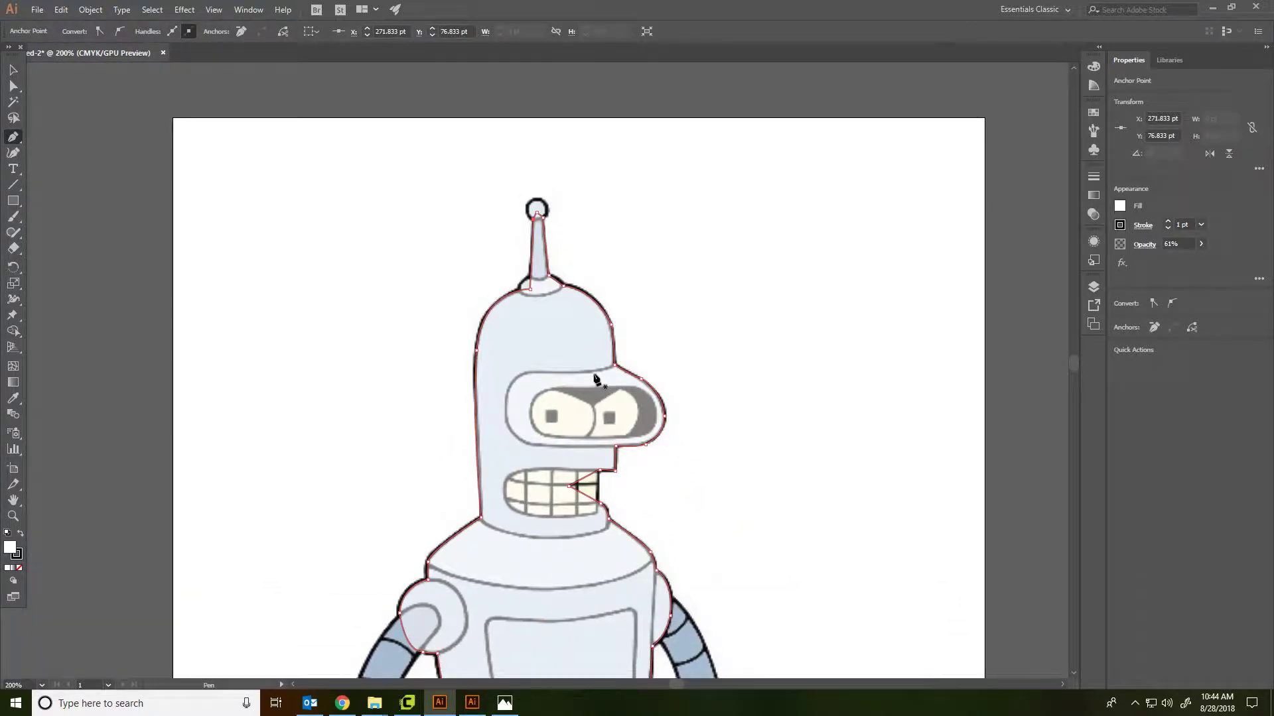
{"action": "left_click_drag", "start_coordinate": [655, 526], "coordinate": [595, 383]}
{"action": "left_click", "coordinate": [13, 70]}
{"action": "left_click", "coordinate": [1200, 244]}
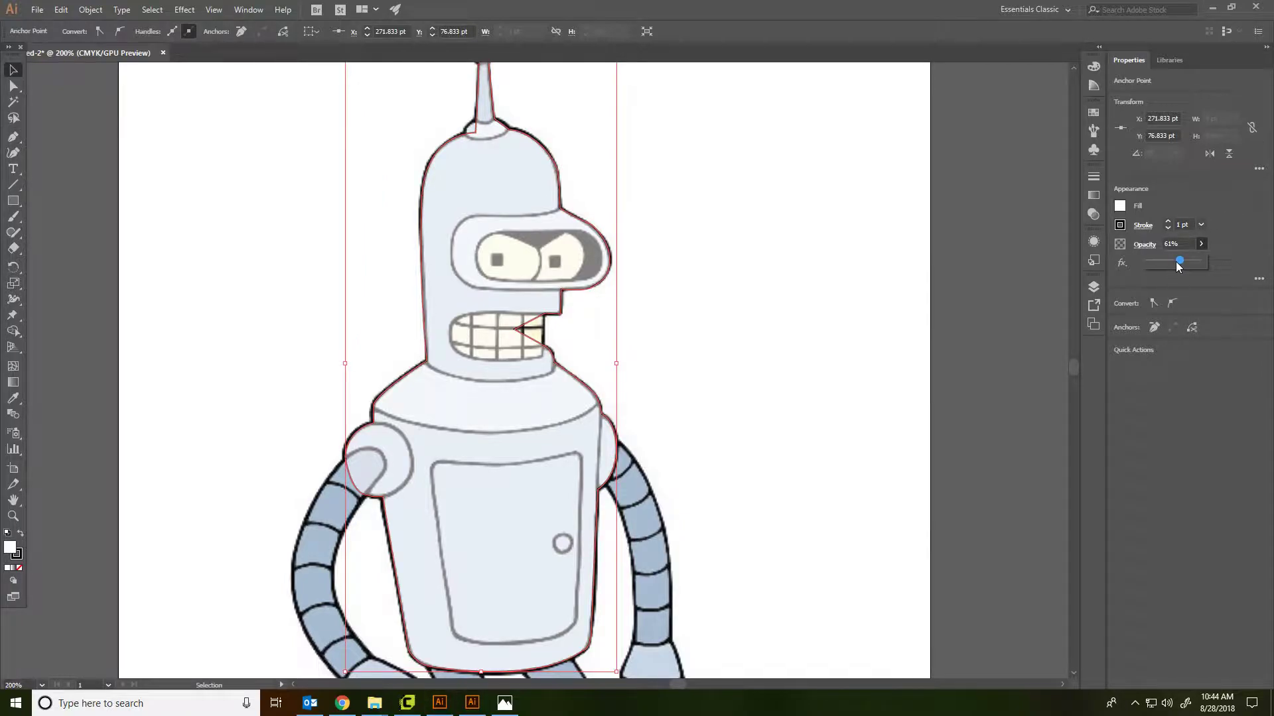
{"action": "left_click_drag", "start_coordinate": [1178, 262], "coordinate": [1198, 261]}
Step: Select the anchor point on the underside of the left shoulder joint with the Direct Selection tool
{"action": "left_click_drag", "start_coordinate": [732, 333], "coordinate": [591, 213]}
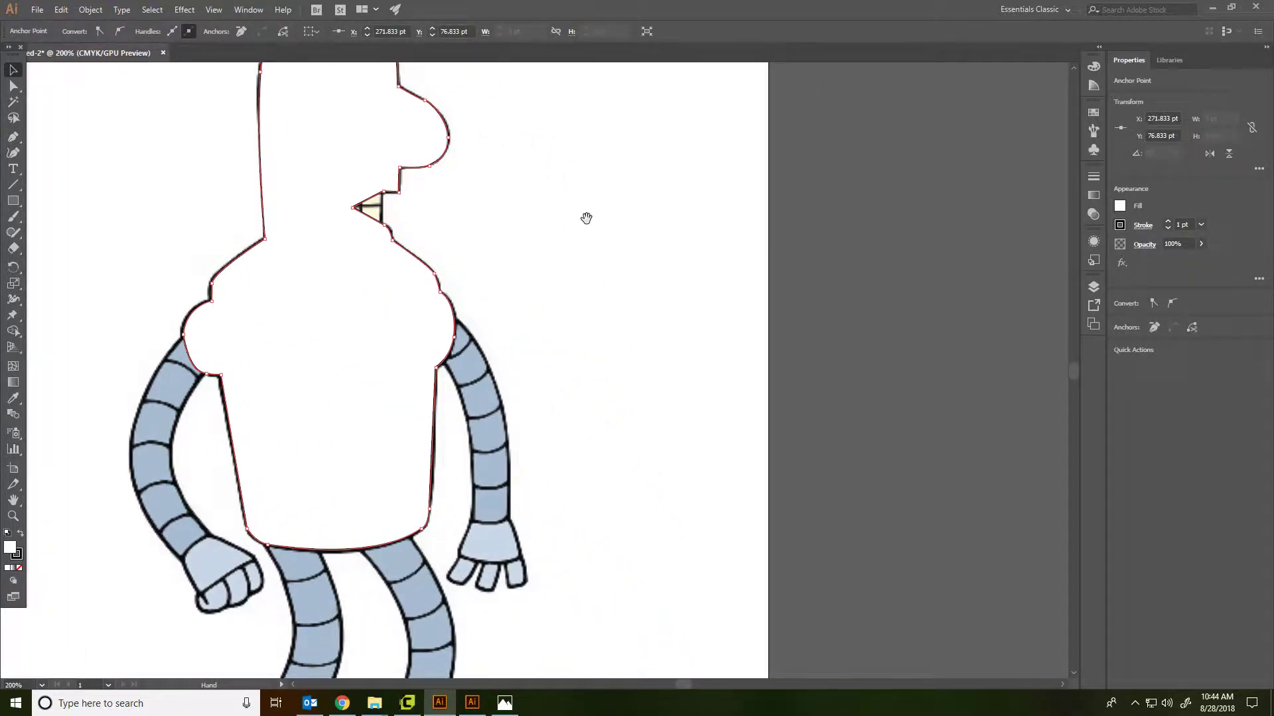
{"action": "scroll", "coordinate": [169, 402], "scroll_direction": "up", "scroll_amount": 2}
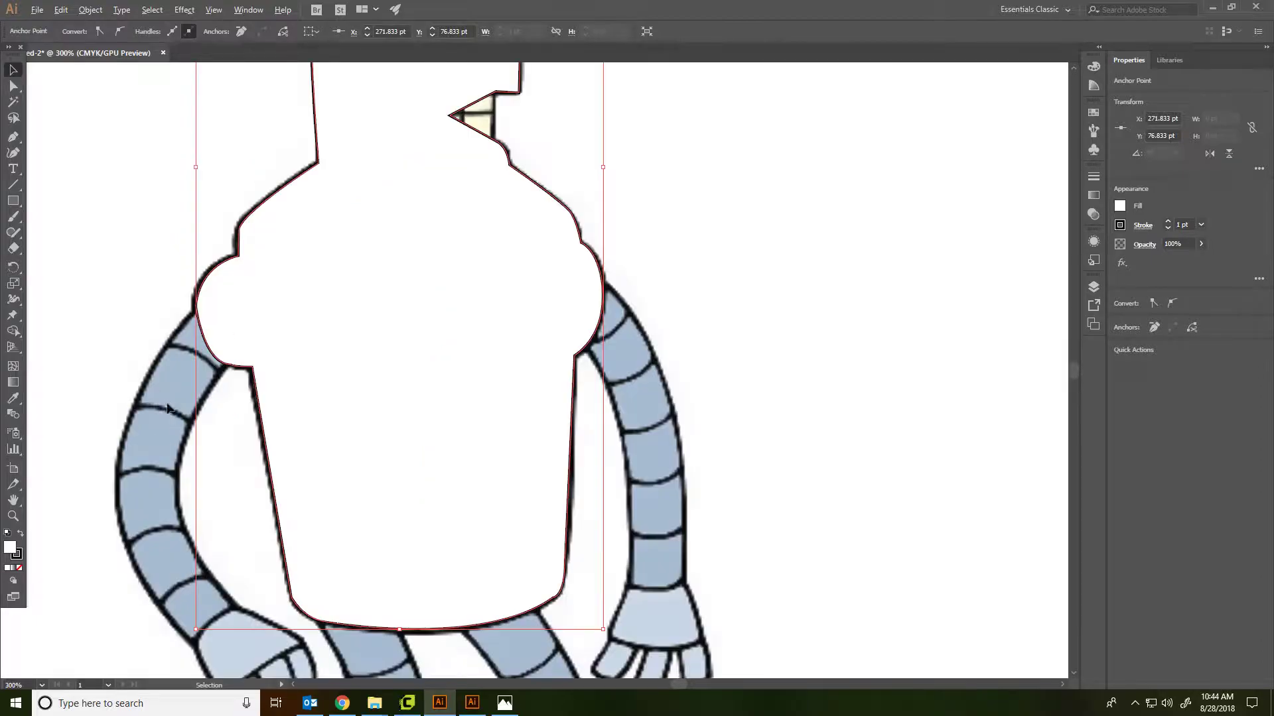
{"action": "left_click_drag", "start_coordinate": [296, 225], "coordinate": [372, 333]}
{"action": "scroll", "coordinate": [337, 427], "scroll_direction": "up", "scroll_amount": 1}
{"action": "left_click_drag", "start_coordinate": [352, 407], "coordinate": [321, 460]}
{"action": "scroll", "coordinate": [321, 460], "scroll_direction": "up", "scroll_amount": 4}
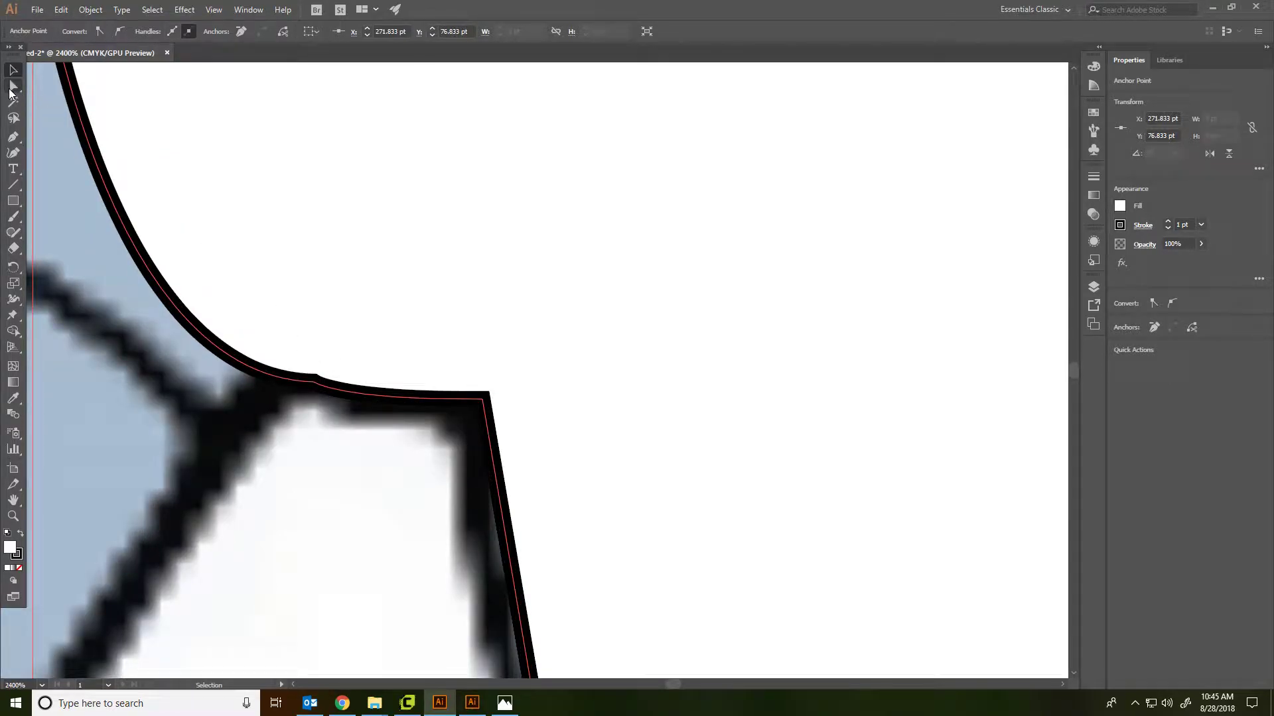
{"action": "left_click", "coordinate": [14, 86]}
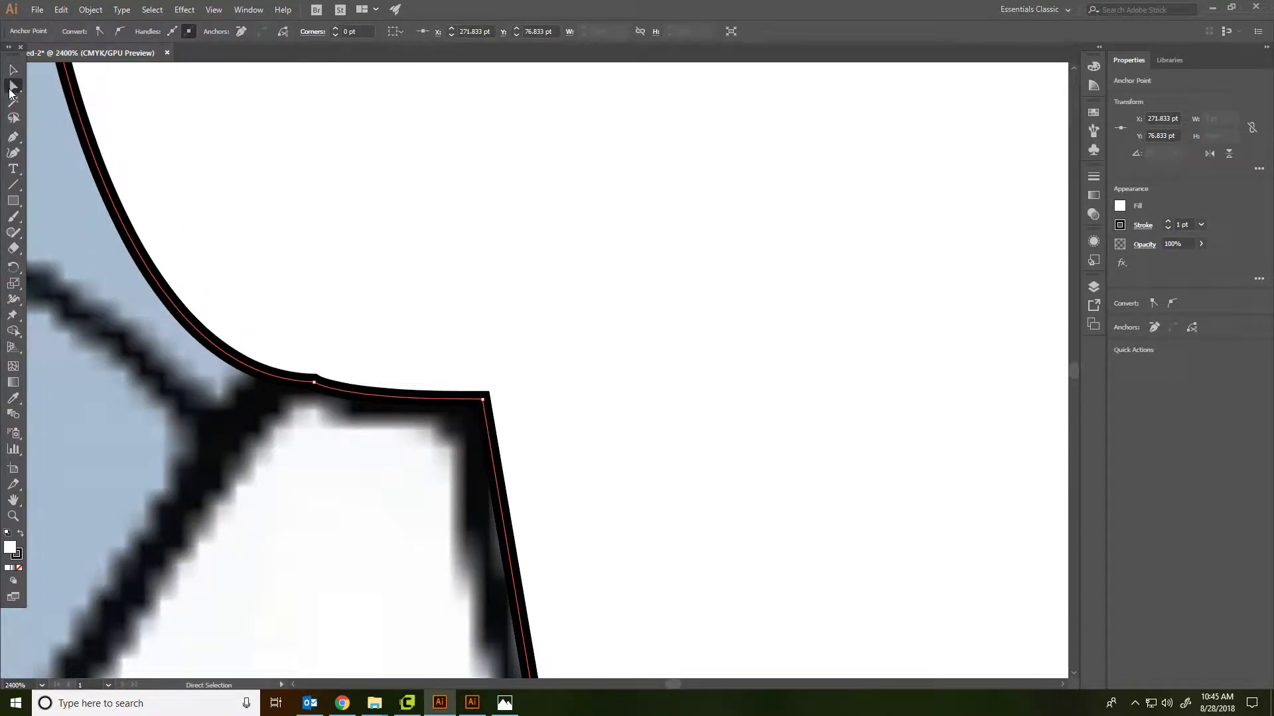
{"action": "left_click", "coordinate": [313, 384]}
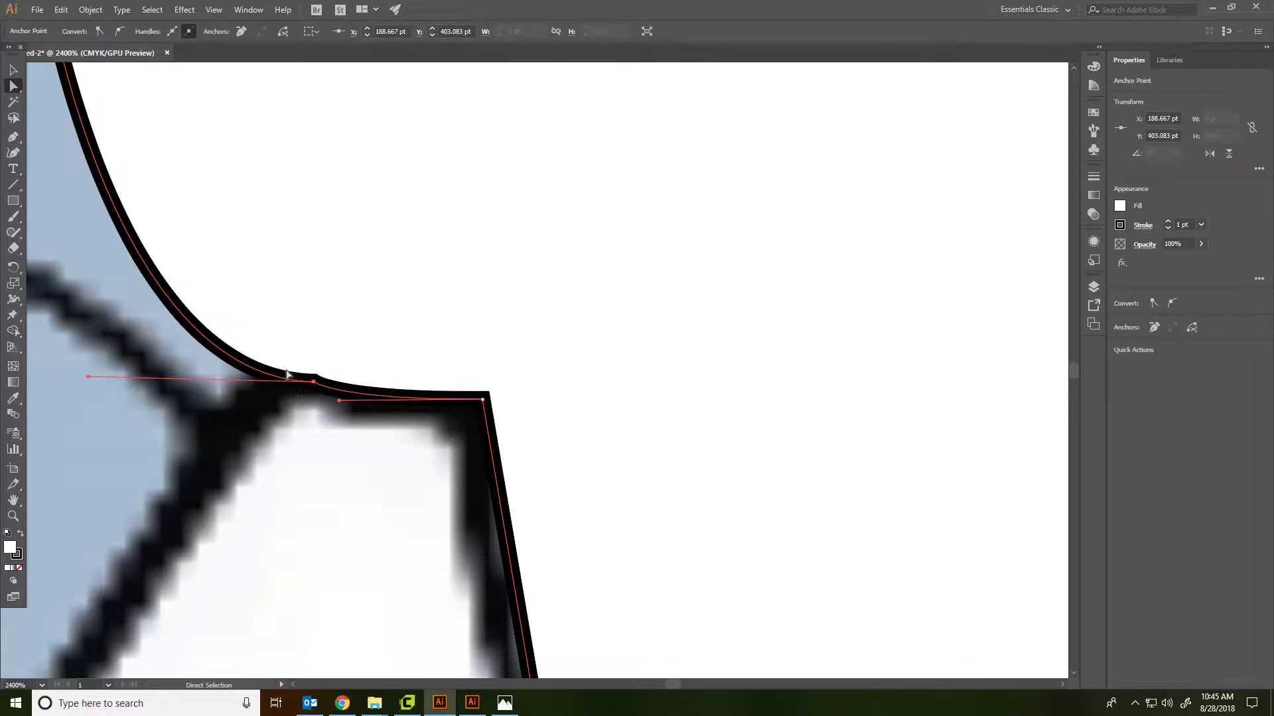
Step: Open the Windows Magnifier and enlarge the screen to 200%
{"action": "left_click", "coordinate": [15, 703]}
{"action": "type", "text": "magn"}
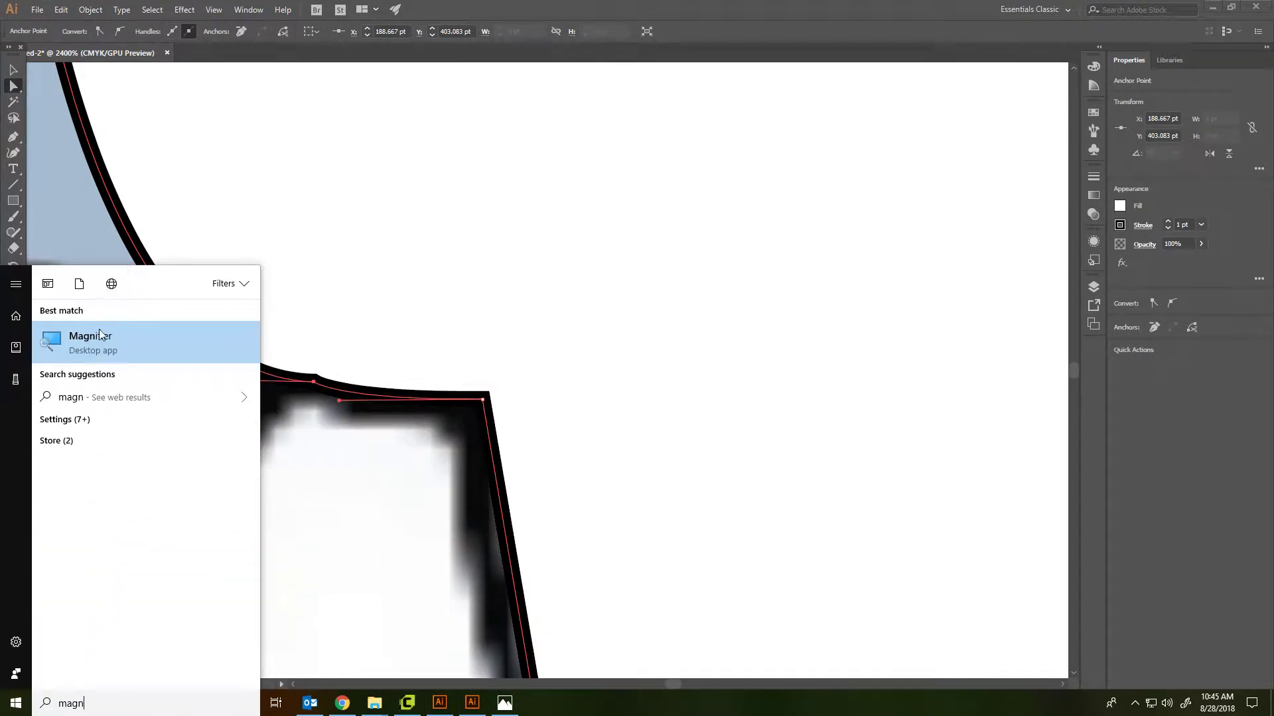
{"action": "left_click", "coordinate": [99, 335]}
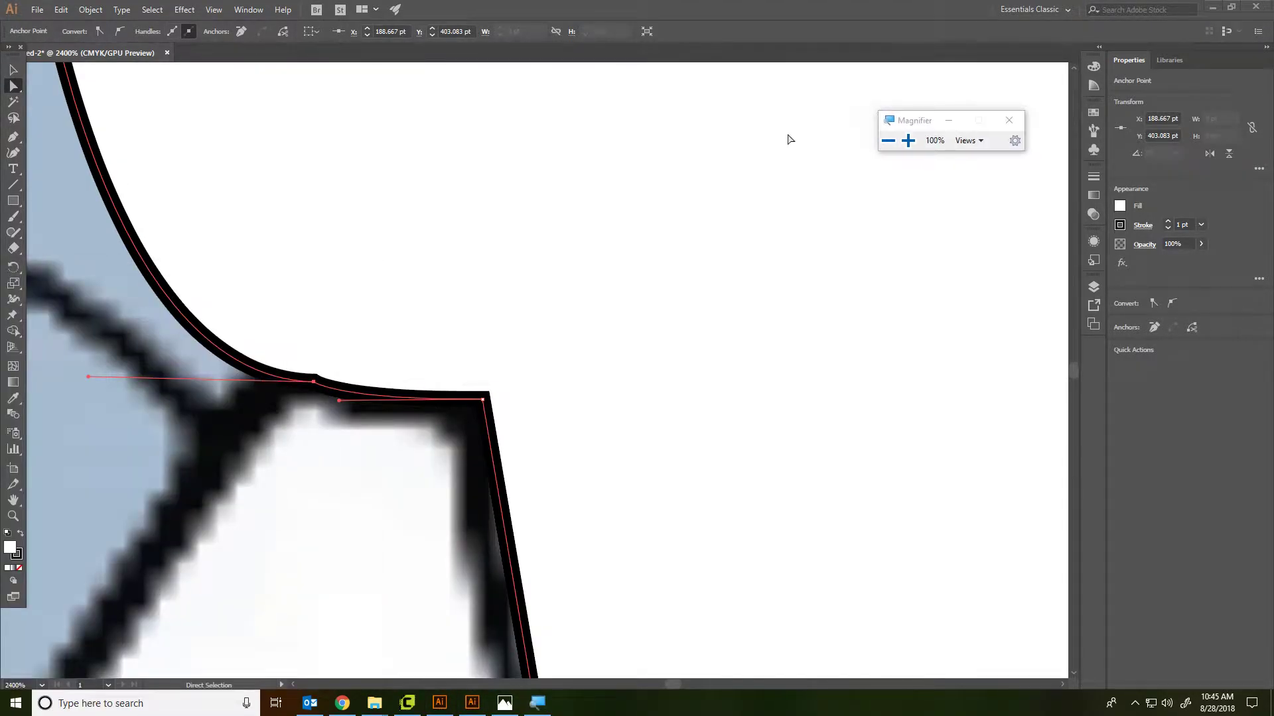
{"action": "left_click", "coordinate": [904, 137]}
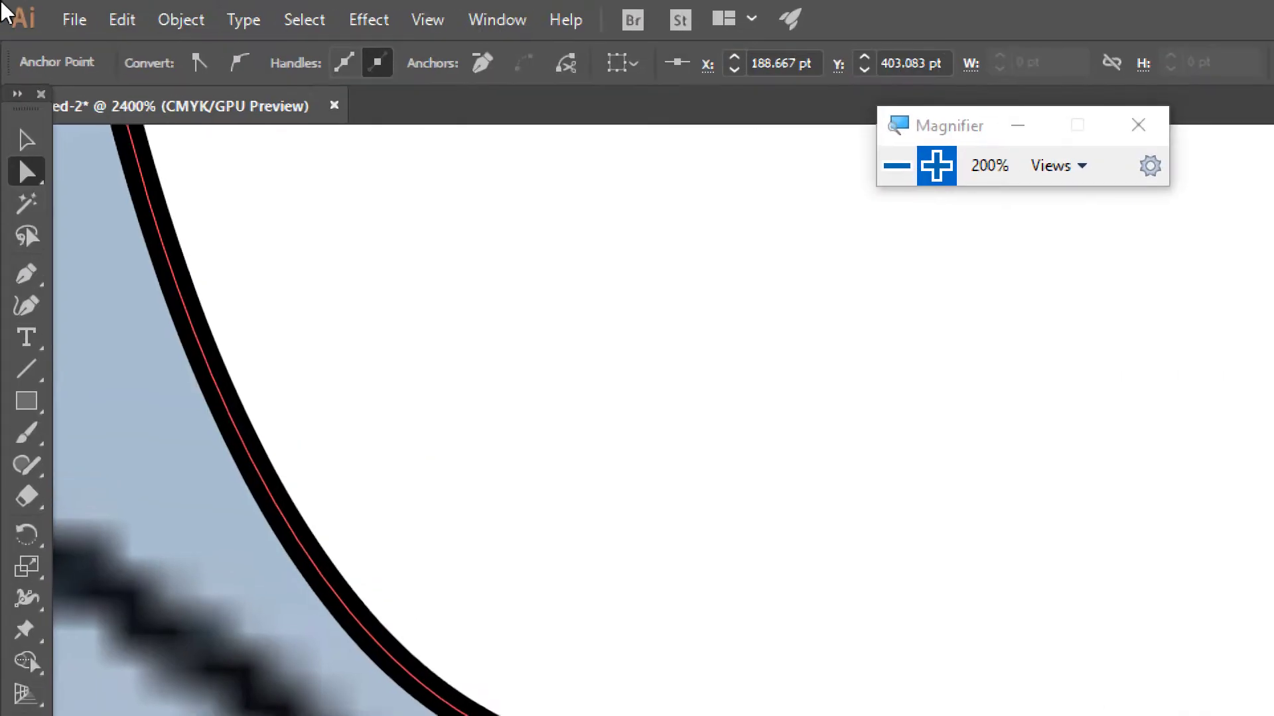
Step: Convert the selected shoulder anchor point to smooth, return the Magnifier to 100% and close it
{"action": "left_click", "coordinate": [237, 69]}
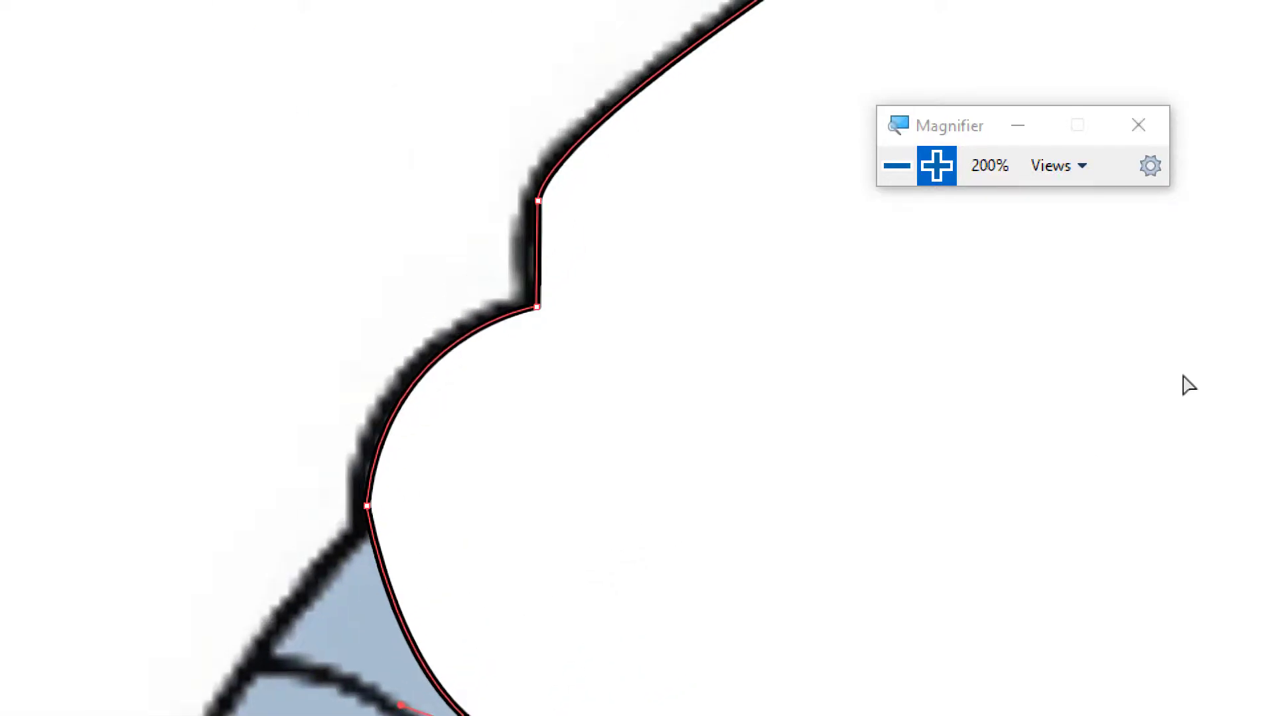
{"action": "left_click", "coordinate": [889, 171]}
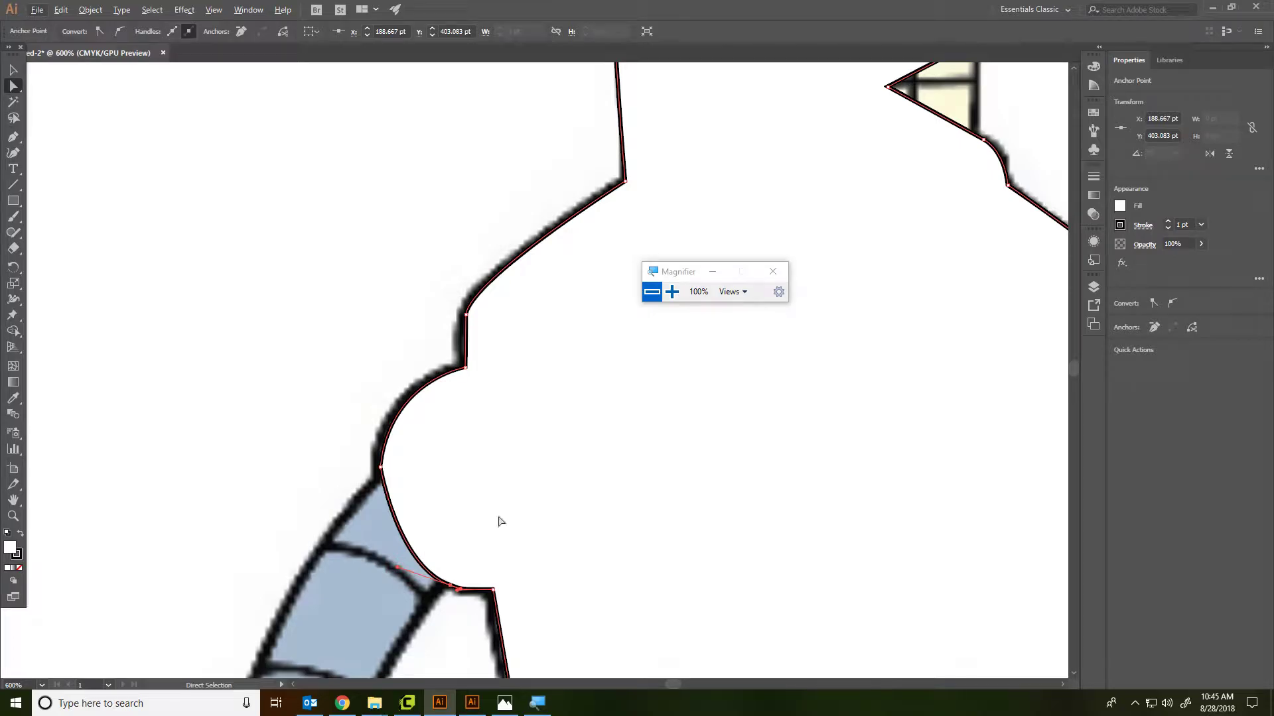
{"action": "left_click_drag", "start_coordinate": [798, 517], "coordinate": [600, 455]}
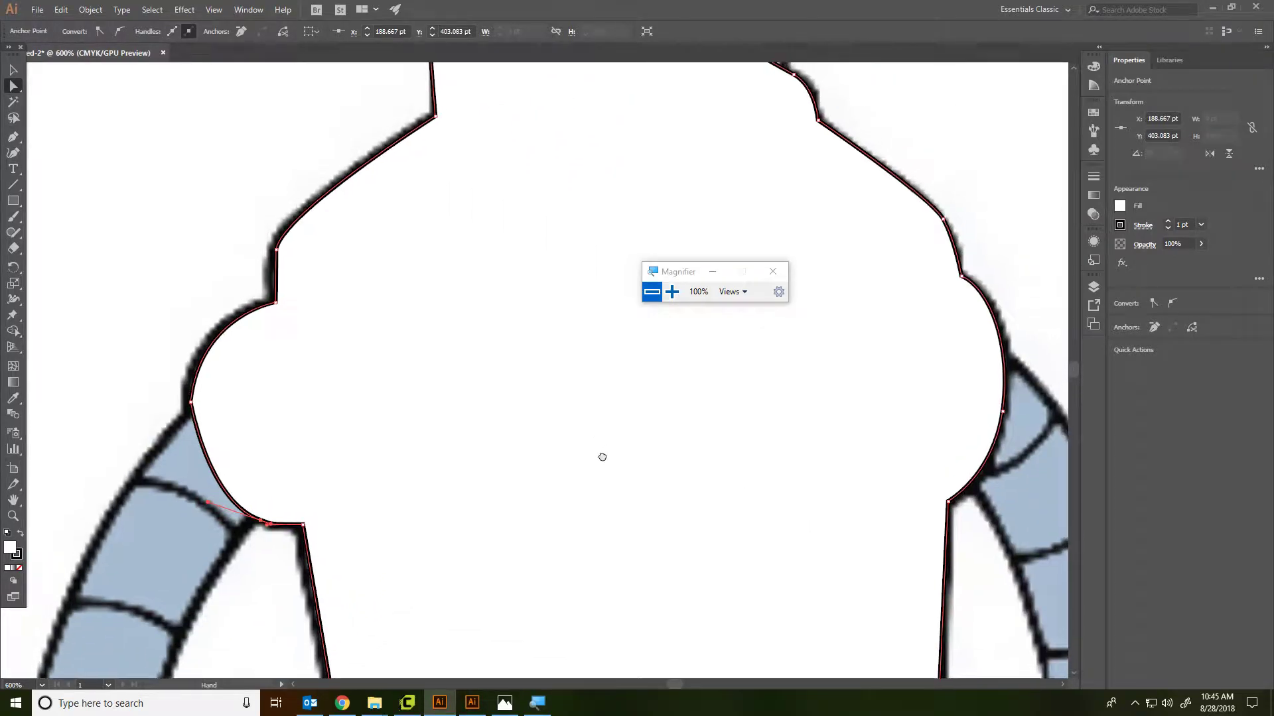
{"action": "left_click", "coordinate": [773, 273]}
Step: Move the traced body outline off the artboard, beside the original picture's left edge
{"action": "scroll", "coordinate": [817, 369], "scroll_direction": "down", "scroll_amount": 4, "text": "alt"}
{"action": "left_click", "coordinate": [14, 69]}
{"action": "left_click_drag", "start_coordinate": [736, 425], "coordinate": [353, 406]}
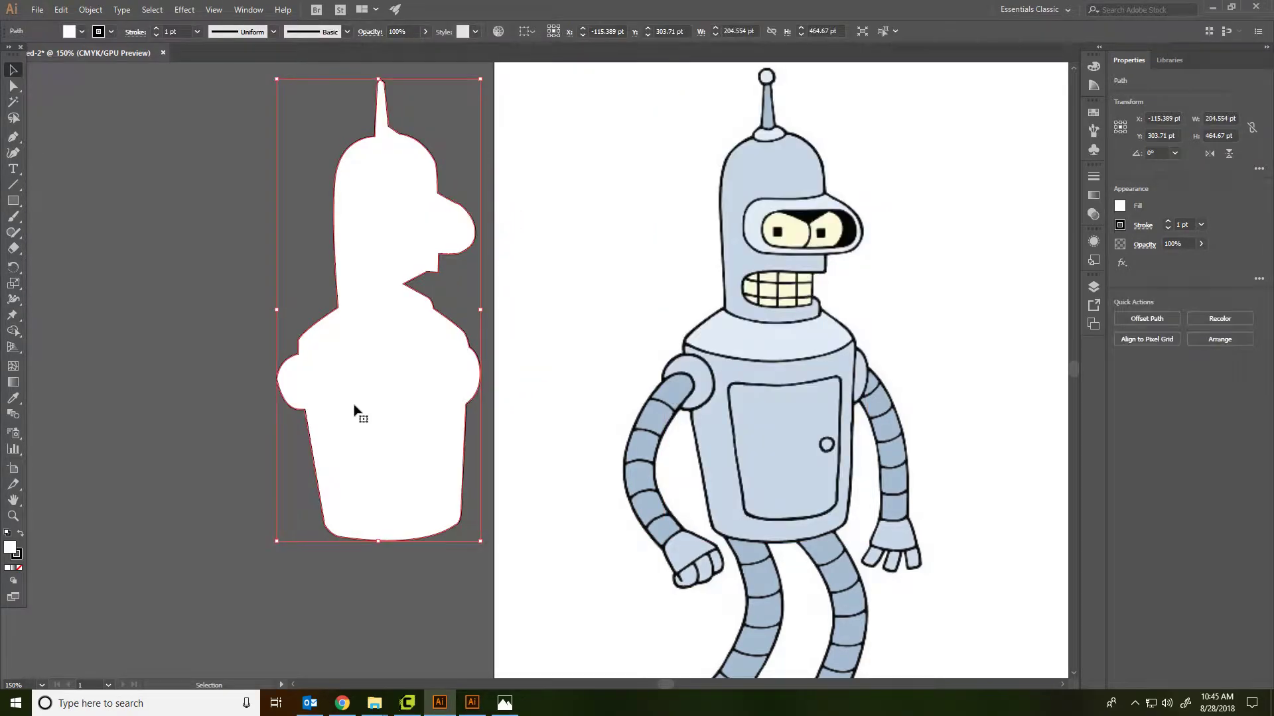
Step: Fill the body outline with the light blue sampled from the original picture's head using the Eyedropper
{"action": "left_click", "coordinate": [13, 398]}
{"action": "left_click", "coordinate": [752, 169]}
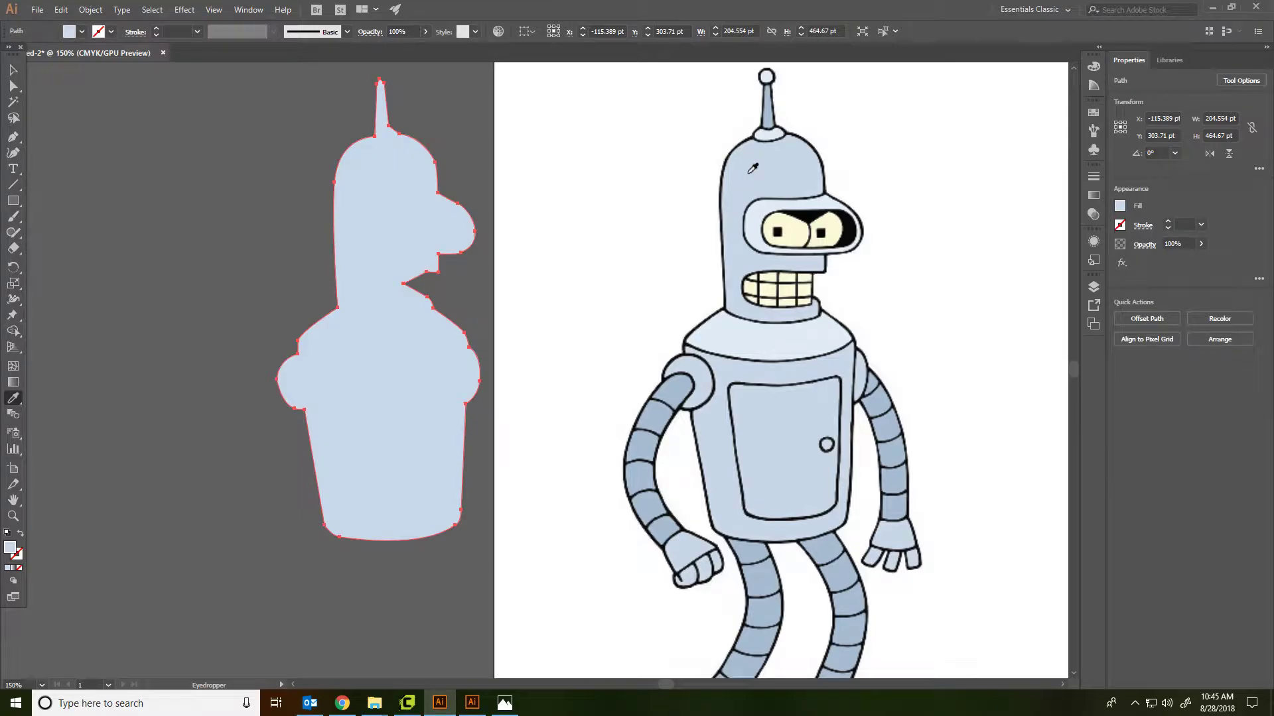
{"action": "left_click", "coordinate": [8, 69]}
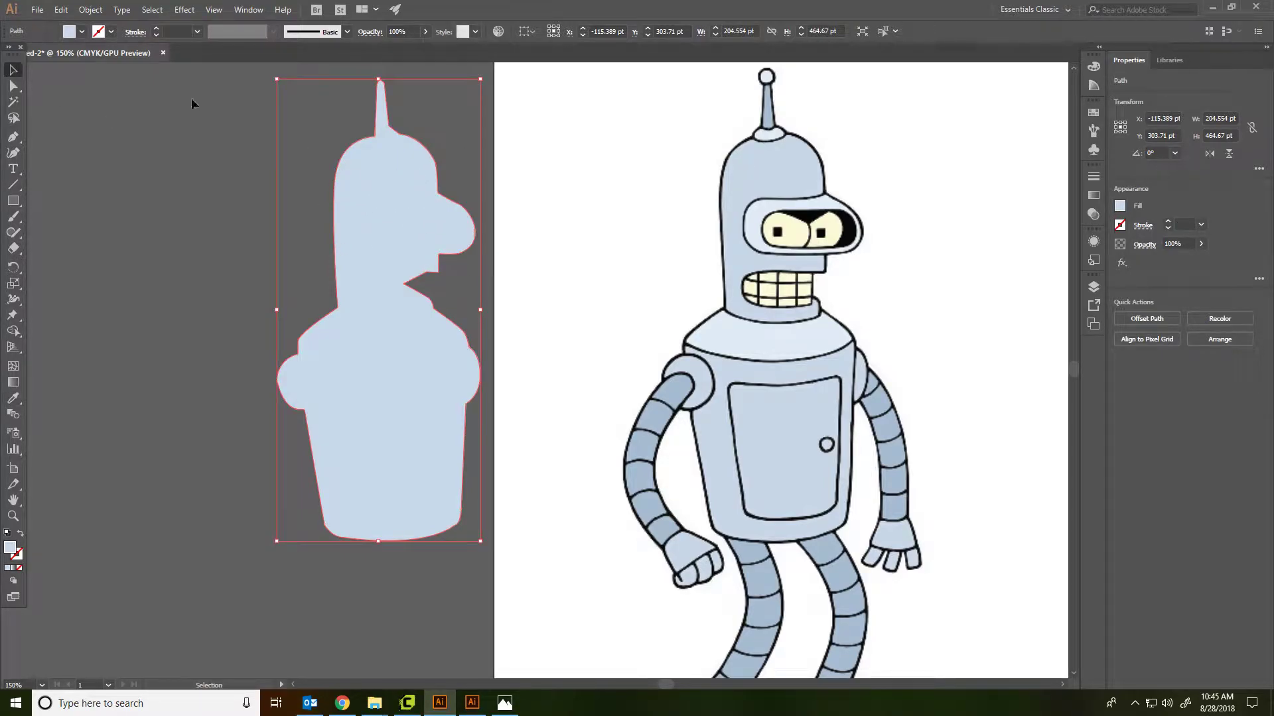
Step: Give the body outline a black 3 pt stroke and deselect it
{"action": "left_click", "coordinate": [112, 32]}
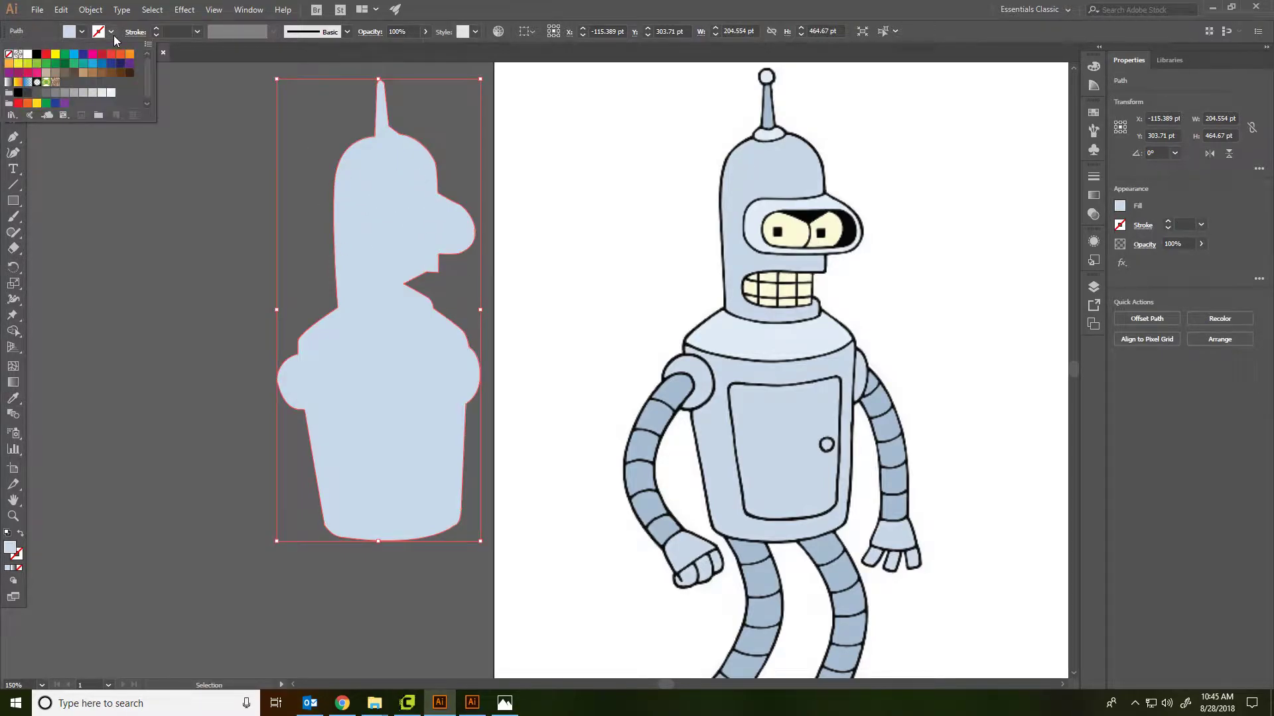
{"action": "left_click", "coordinate": [37, 54]}
{"action": "left_click", "coordinate": [156, 29]}
{"action": "left_click", "coordinate": [156, 28]}
{"action": "left_click", "coordinate": [165, 174]}
Step: Reselect the body outline, reduce its stroke weight to 2 pt and deselect it
{"action": "scroll", "coordinate": [613, 380], "scroll_direction": "up", "scroll_amount": 2}
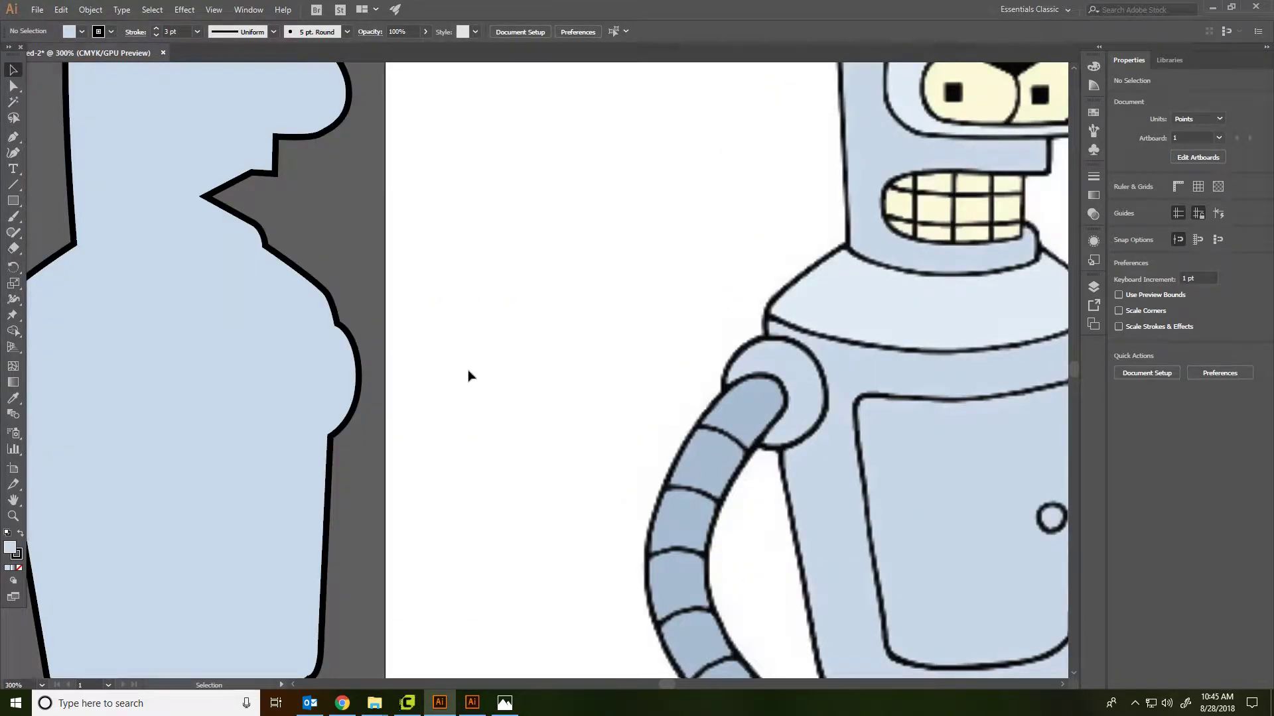
{"action": "left_click_drag", "start_coordinate": [343, 228], "coordinate": [557, 292]}
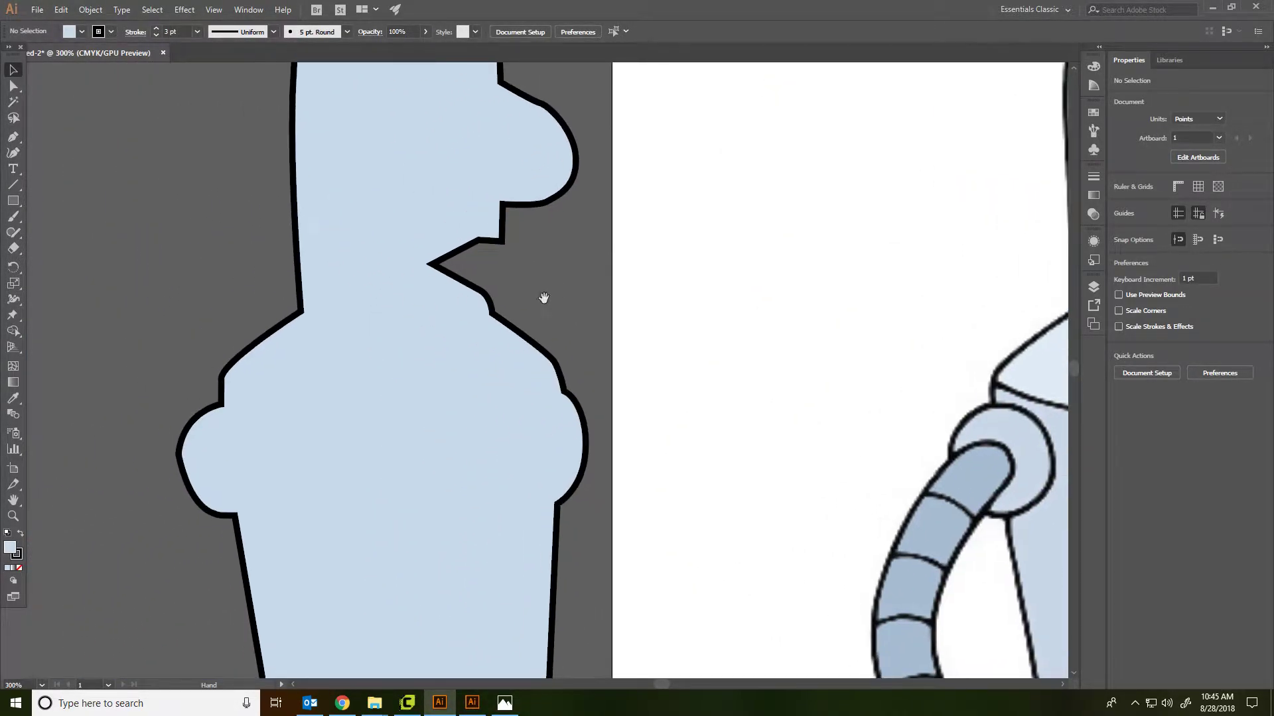
{"action": "left_click_drag", "start_coordinate": [509, 343], "coordinate": [392, 506]}
{"action": "left_click", "coordinate": [292, 233]}
{"action": "key", "text": "ctrl+c"}
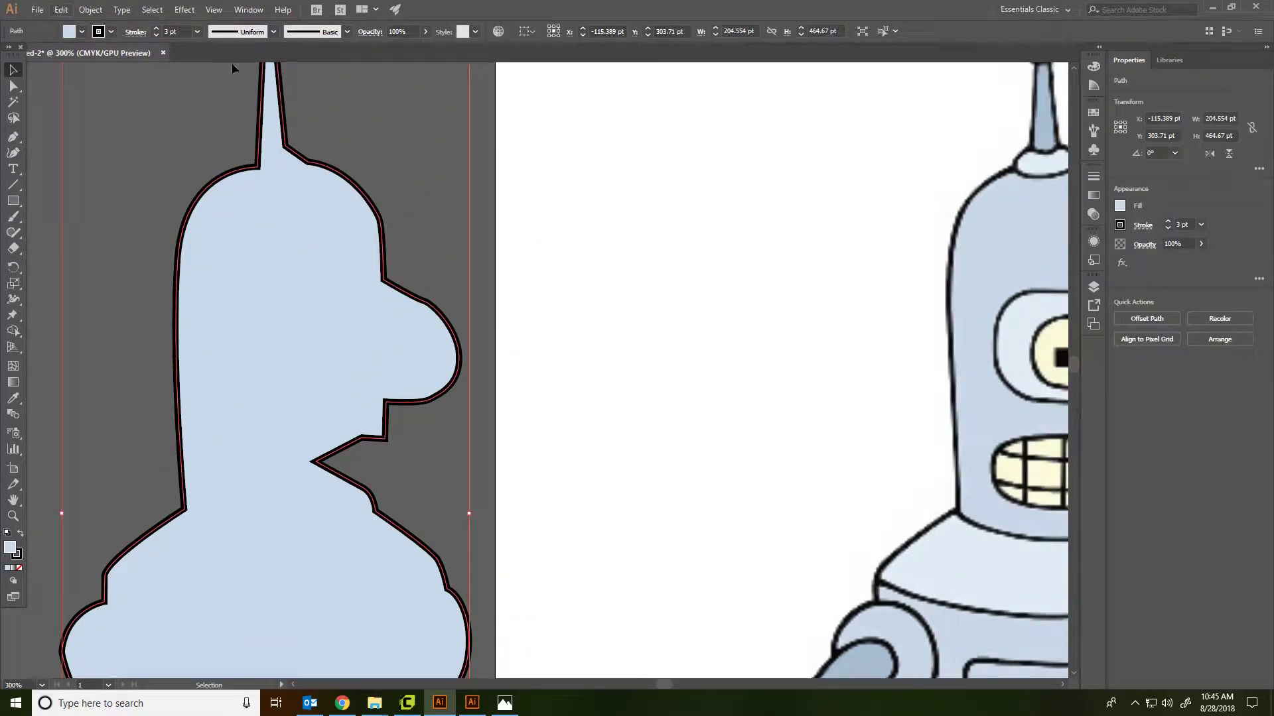
{"action": "left_click", "coordinate": [560, 182]}
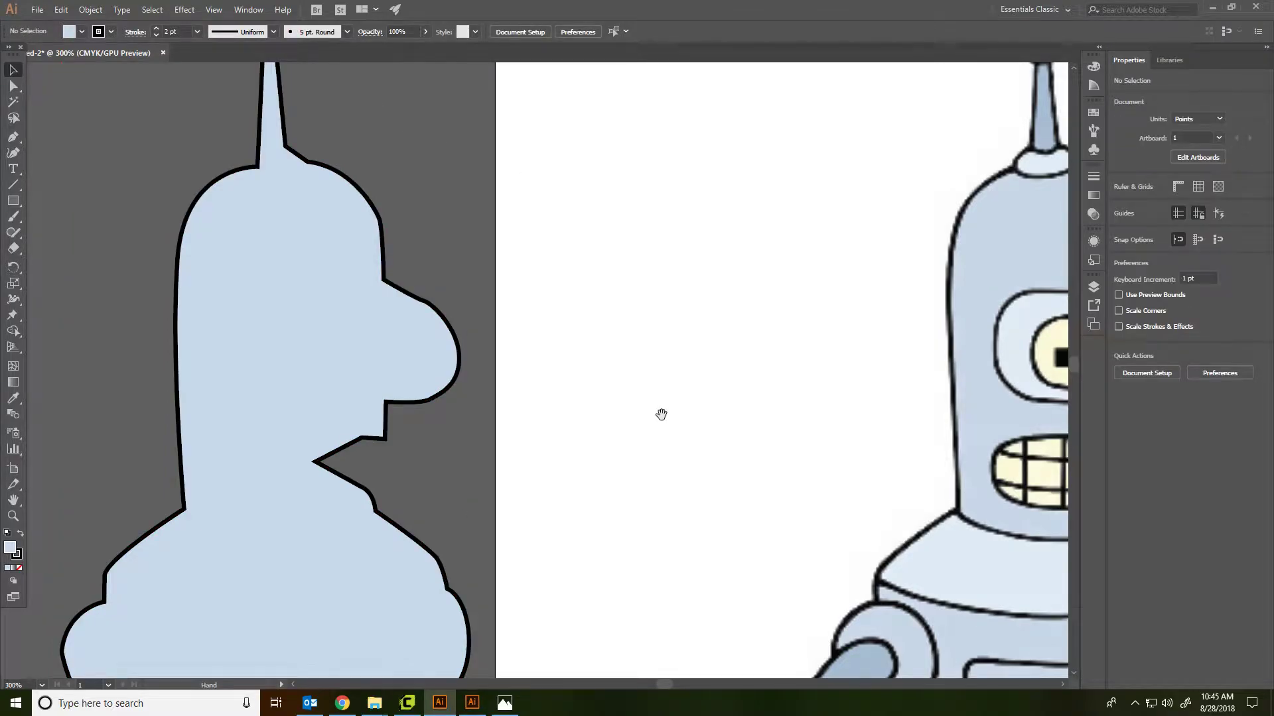
Step: Trace the mouth around the teeth in the original picture as one closed shape with the Pen tool
{"action": "left_click_drag", "start_coordinate": [659, 406], "coordinate": [351, 353]}
{"action": "scroll", "coordinate": [663, 272], "scroll_direction": "down", "scroll_amount": 2}
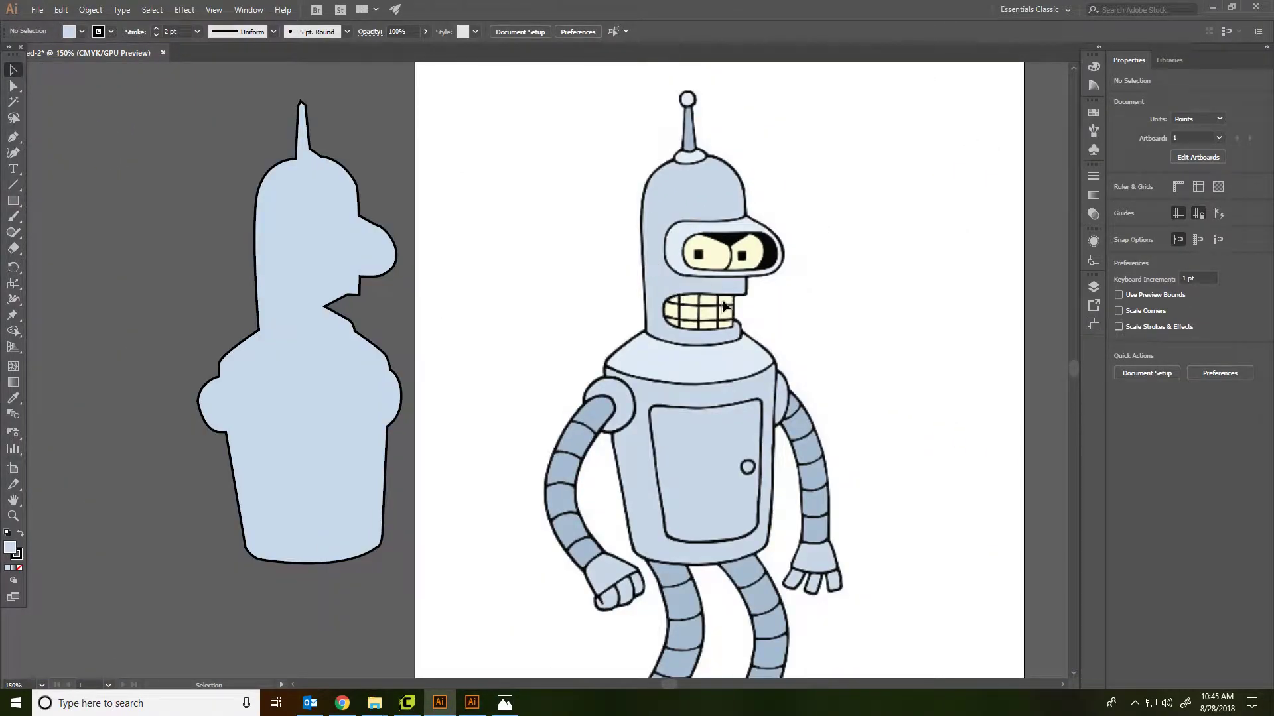
{"action": "scroll", "coordinate": [728, 321], "scroll_direction": "up", "scroll_amount": 3}
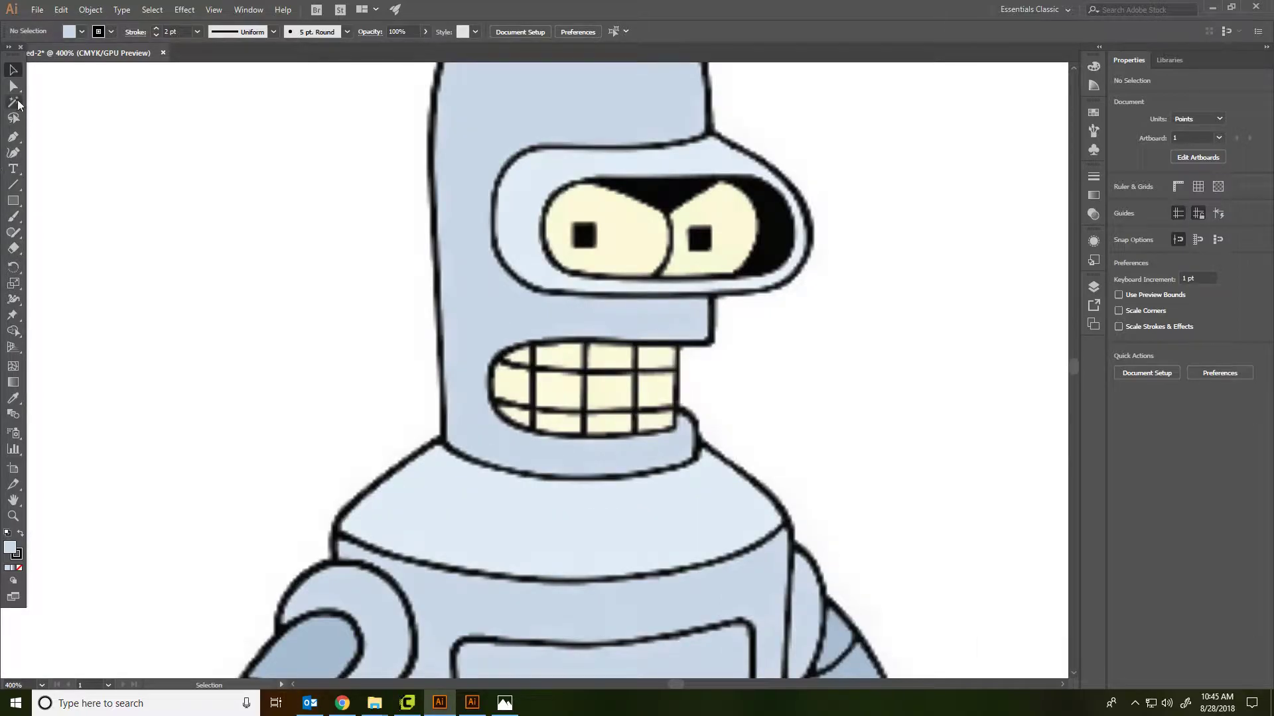
{"action": "left_click", "coordinate": [13, 137]}
{"action": "left_click", "coordinate": [675, 347]}
{"action": "left_click_drag", "start_coordinate": [541, 342], "coordinate": [518, 346]}
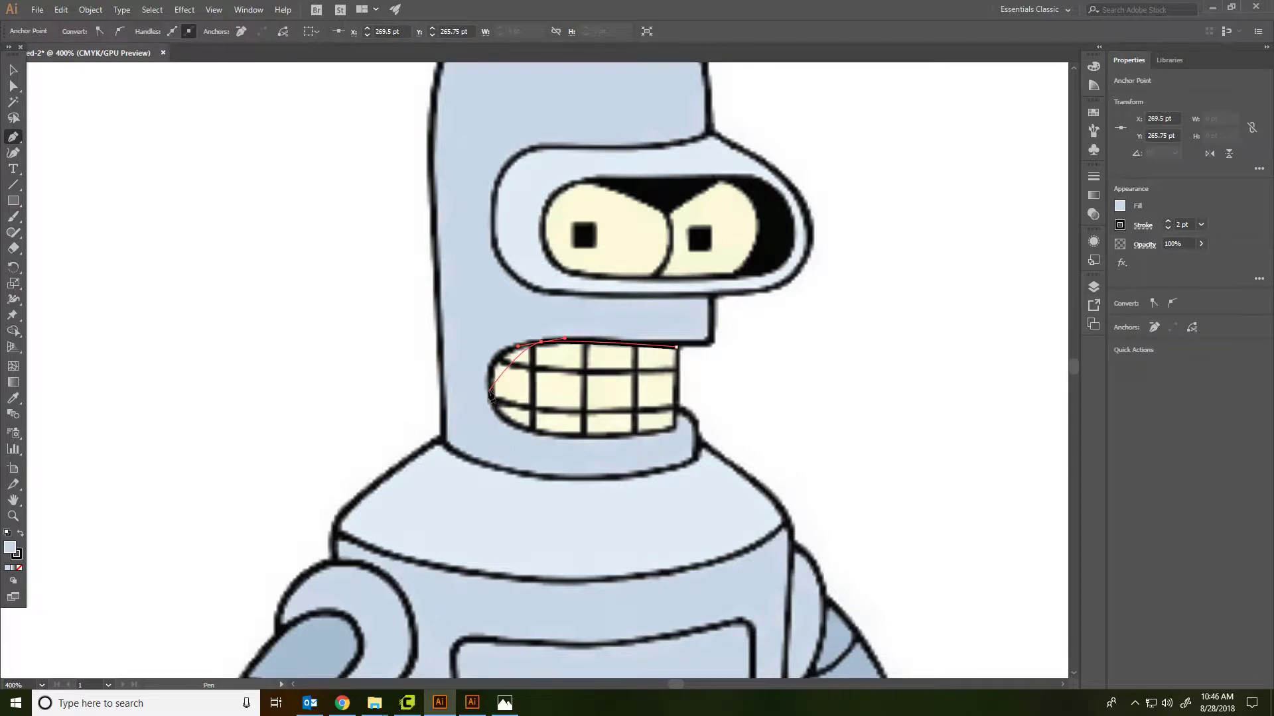
{"action": "left_click_drag", "start_coordinate": [491, 387], "coordinate": [563, 438]}
{"action": "left_click_drag", "start_coordinate": [673, 428], "coordinate": [696, 419]}
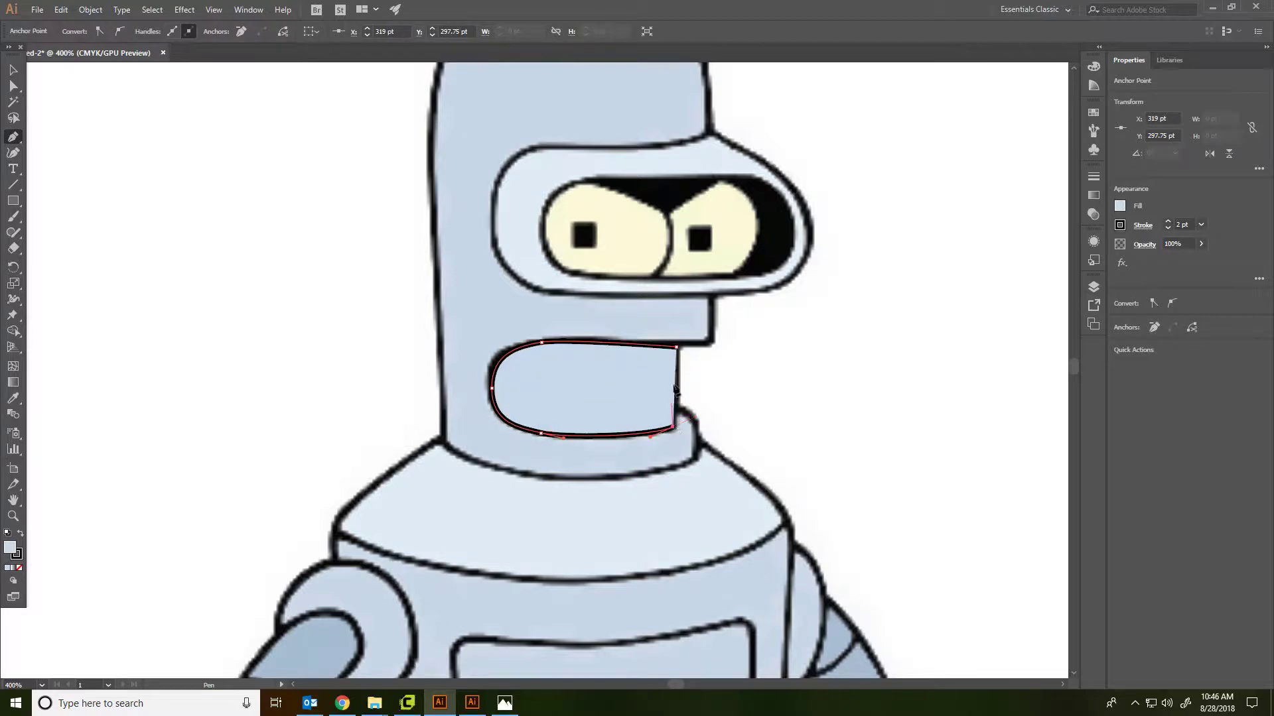
{"action": "left_click", "coordinate": [677, 348]}
Step: Shift the mouth shape's two front corner anchors with Direct Selection to match the edge of the original mouth
{"action": "scroll", "coordinate": [731, 432], "scroll_direction": "up", "scroll_amount": 3}
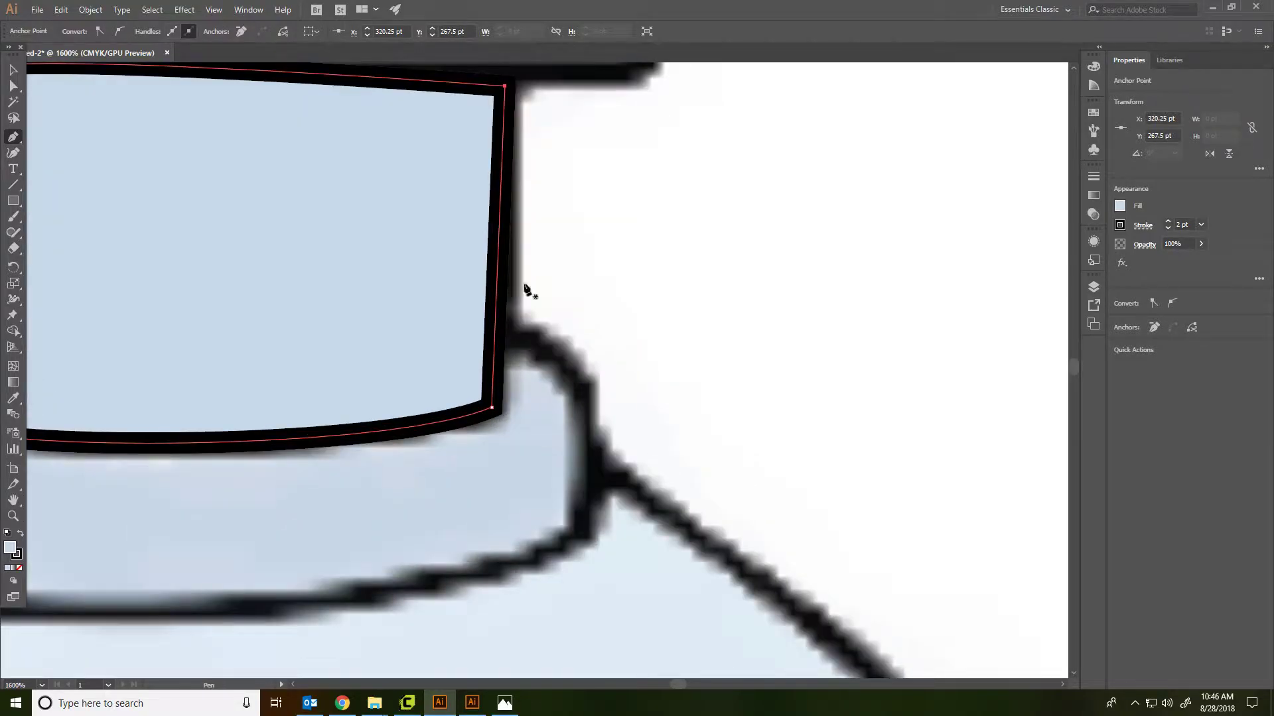
{"action": "left_click", "coordinate": [14, 86]}
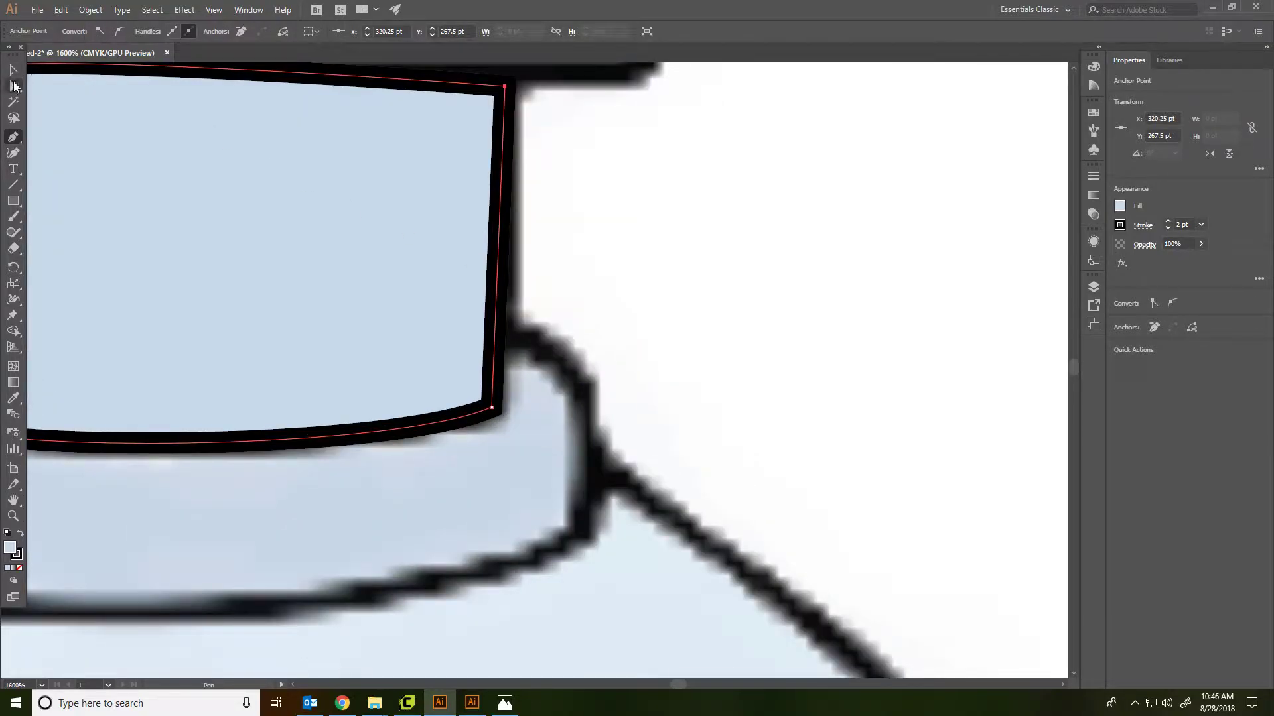
{"action": "left_click", "coordinate": [492, 409]}
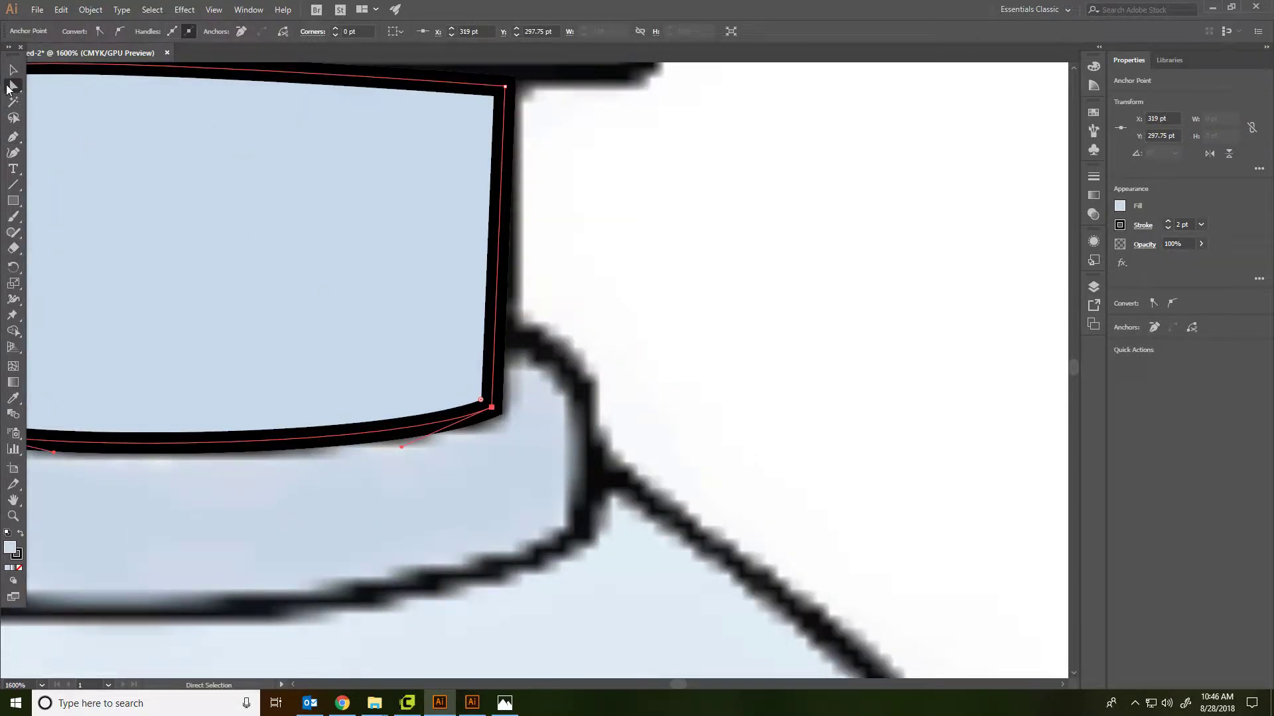
{"action": "left_click_drag", "start_coordinate": [491, 408], "coordinate": [501, 399]}
{"action": "left_click_drag", "start_coordinate": [550, 237], "coordinate": [584, 364]}
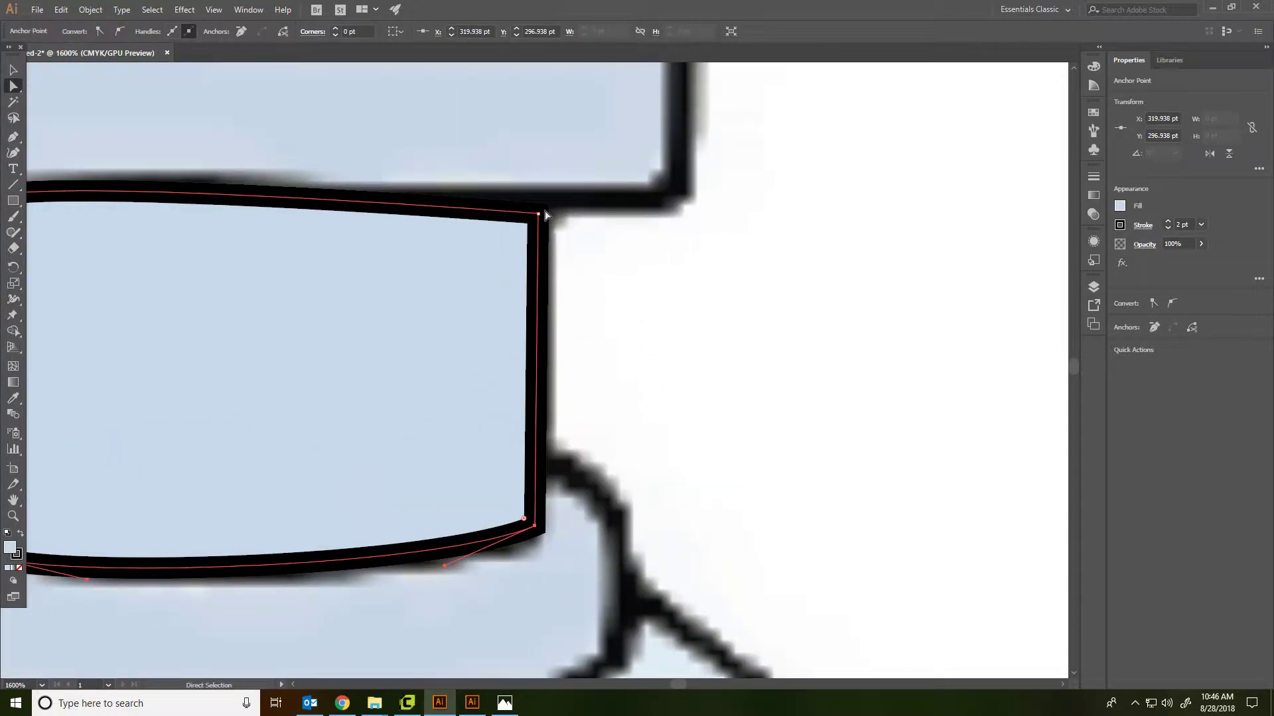
{"action": "left_click_drag", "start_coordinate": [538, 216], "coordinate": [531, 209]}
Step: Move the mouth shape off the original picture onto the head of the traced body outline
{"action": "scroll", "coordinate": [444, 280], "scroll_direction": "down", "scroll_amount": 5}
{"action": "left_click_drag", "start_coordinate": [347, 376], "coordinate": [668, 455]}
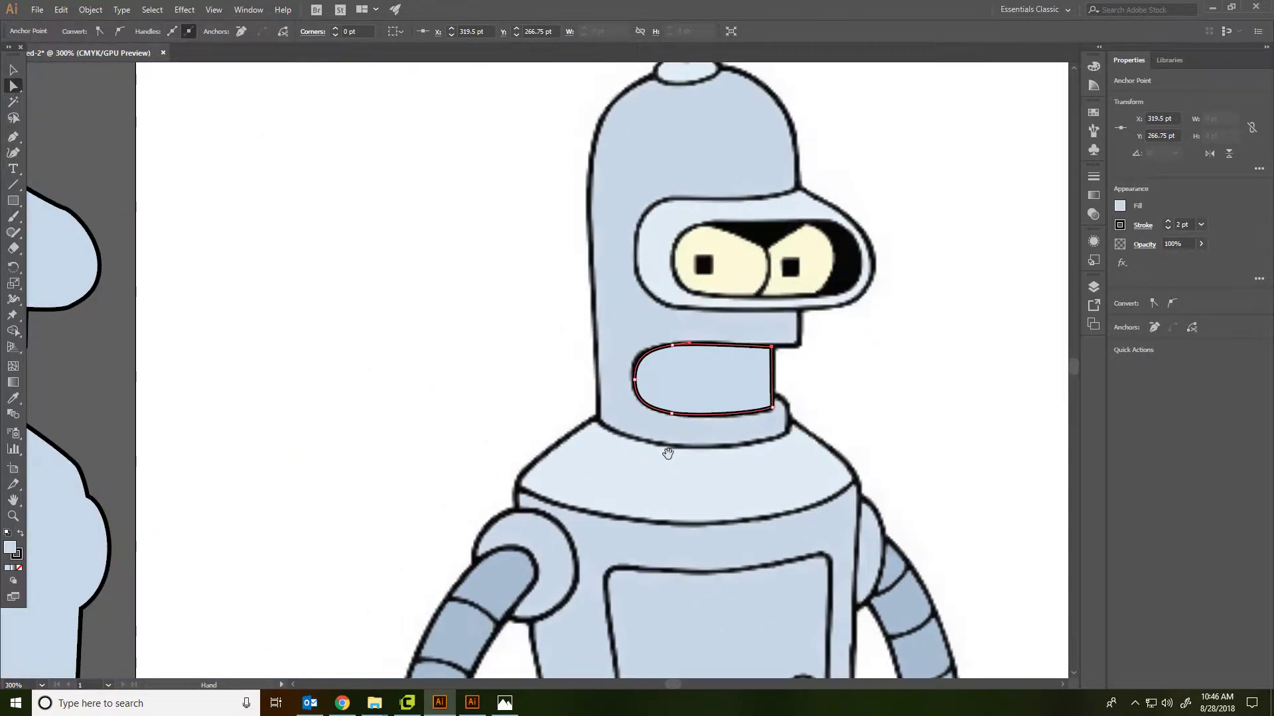
{"action": "scroll", "coordinate": [523, 356], "scroll_direction": "down", "scroll_amount": 2}
{"action": "left_click", "coordinate": [14, 69]}
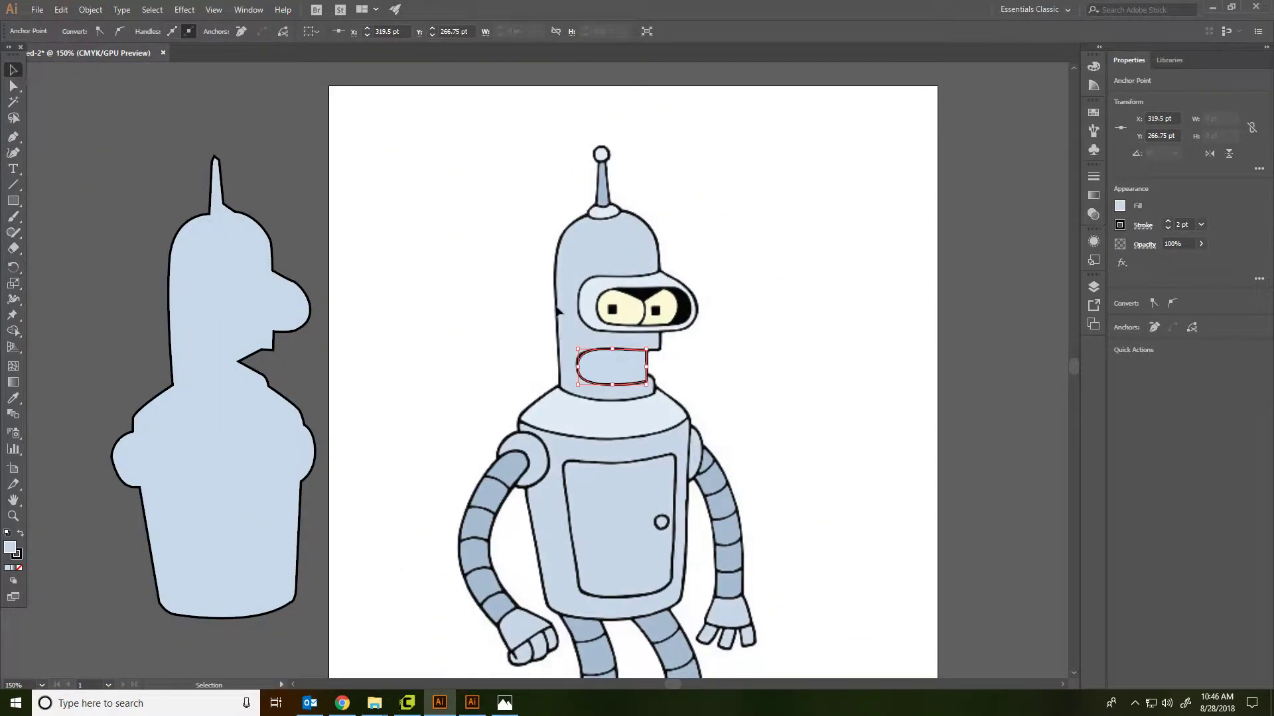
{"action": "left_click_drag", "start_coordinate": [623, 361], "coordinate": [240, 346]}
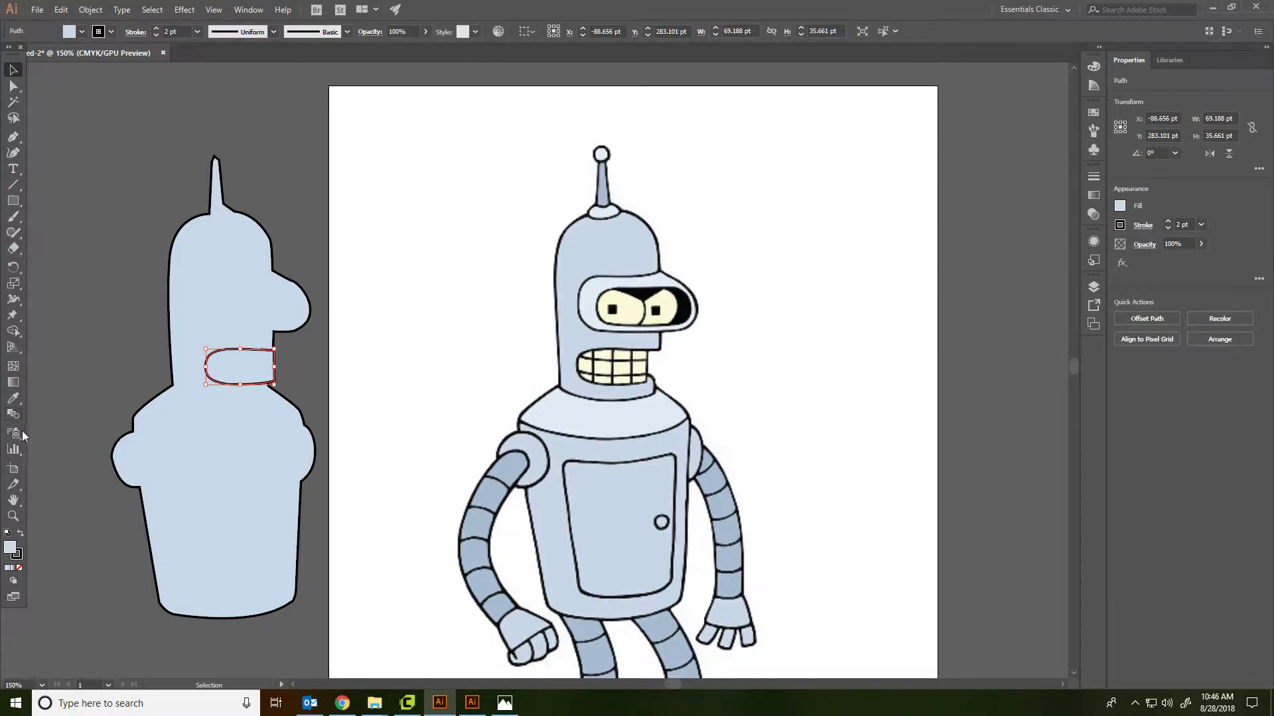
Step: Fill the mouth with the cream sampled from the original teeth, give it a black stroke and deselect it
{"action": "left_click", "coordinate": [12, 400]}
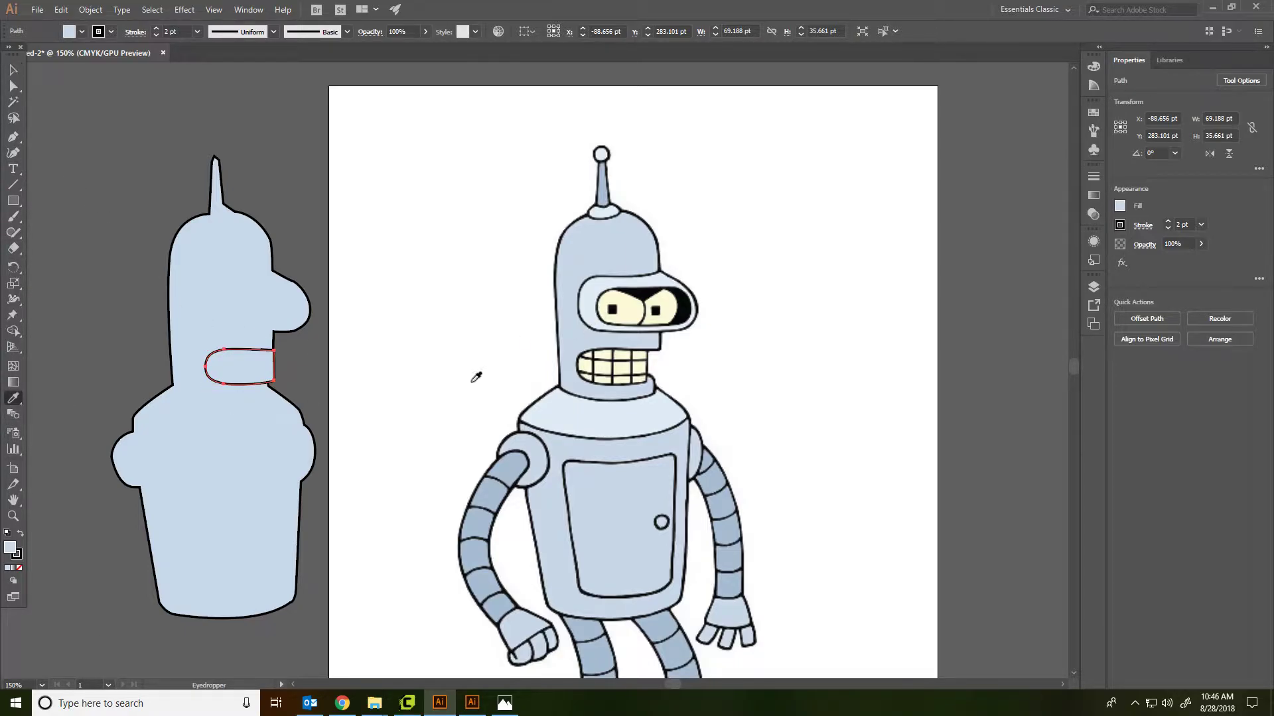
{"action": "left_click", "coordinate": [621, 367]}
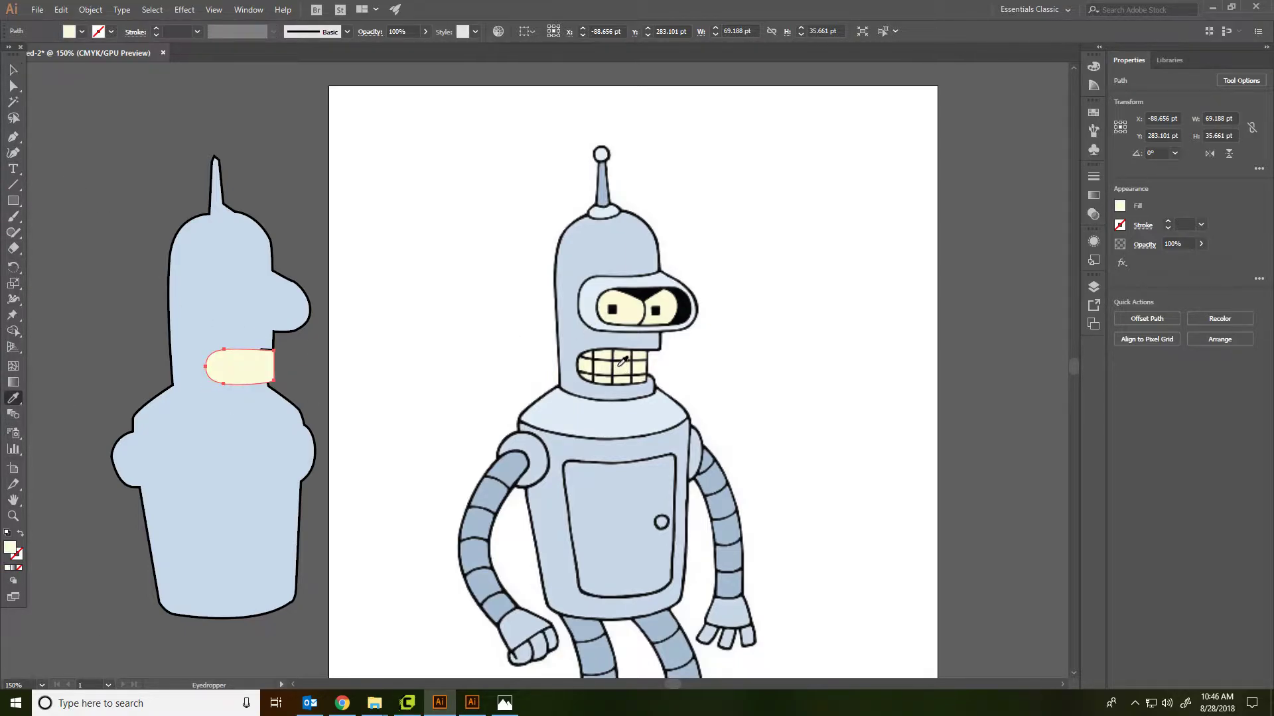
{"action": "left_click", "coordinate": [109, 33]}
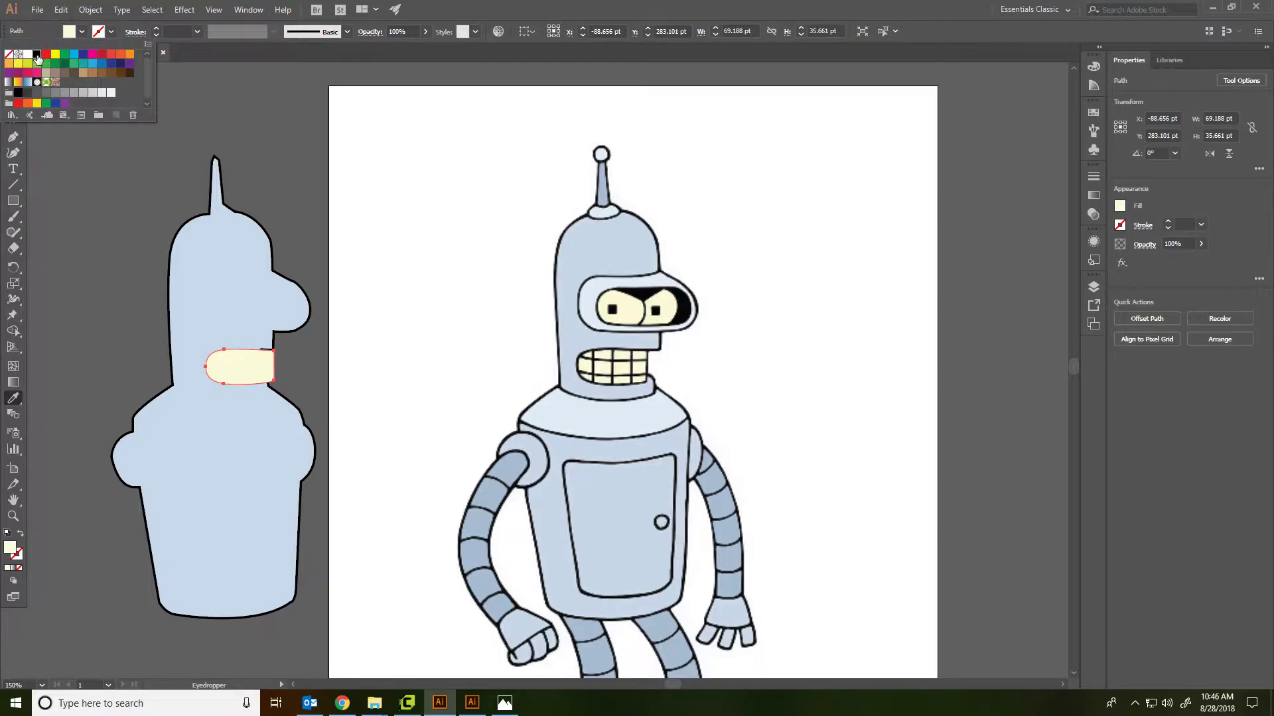
{"action": "left_click", "coordinate": [37, 55]}
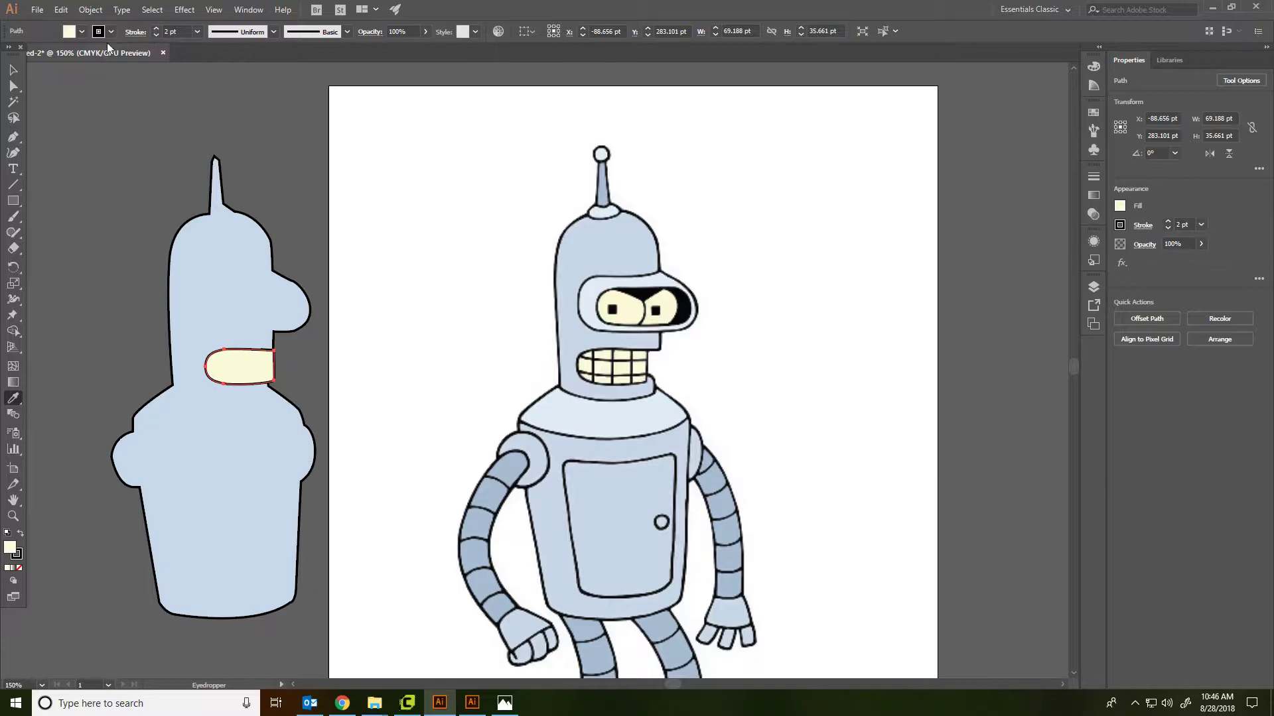
{"action": "left_click", "coordinate": [13, 70]}
{"action": "left_click", "coordinate": [93, 142]}
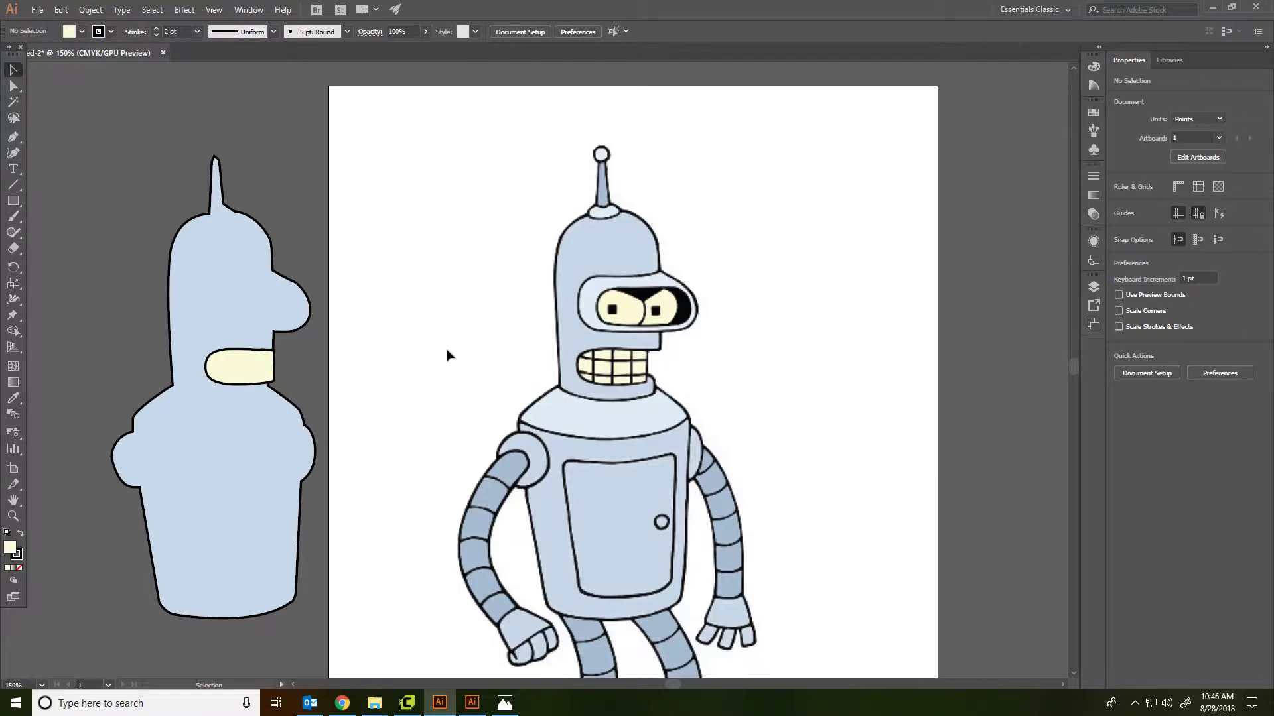
Step: Move the mouth shape back over the original teeth and set its opacity to 67%
{"action": "left_click_drag", "start_coordinate": [269, 367], "coordinate": [637, 377]}
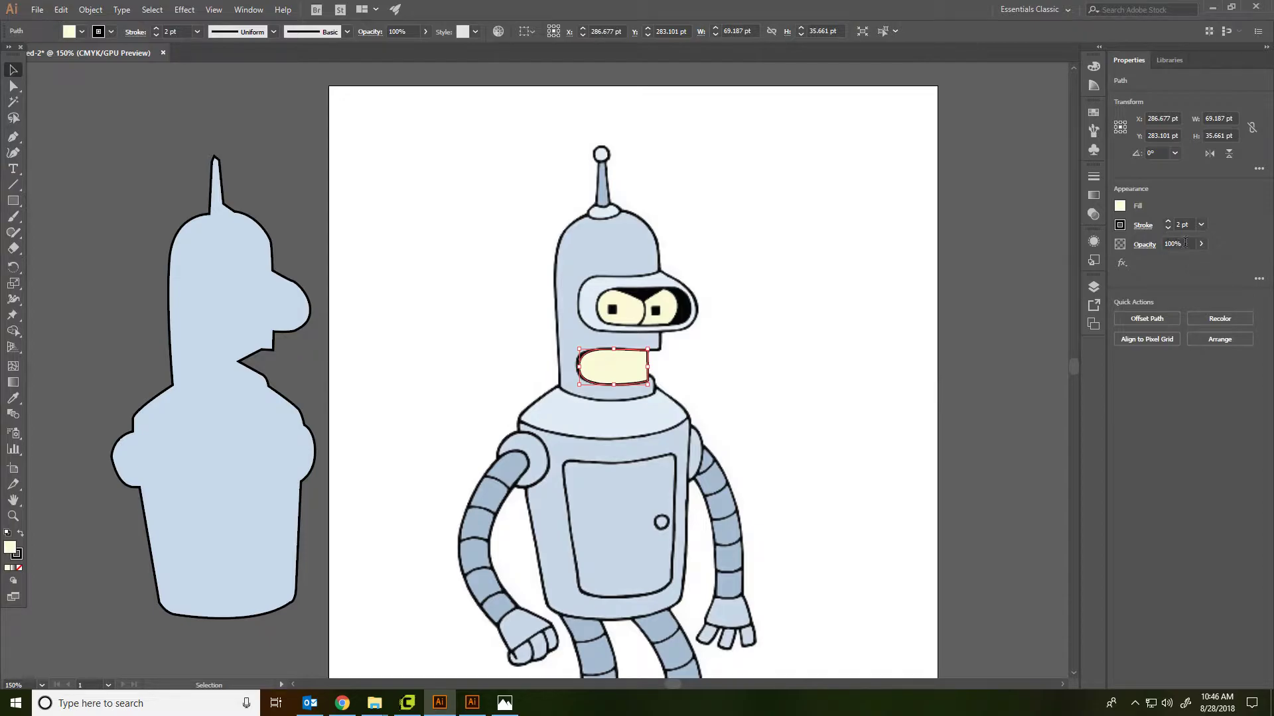
{"action": "left_click", "coordinate": [1183, 243]}
{"action": "type", "text": "67"}
{"action": "key", "text": "Return"}
Step: Trace the two curved horizontal lines between the teeth with the Pen tool as separate open paths
{"action": "scroll", "coordinate": [687, 344], "scroll_direction": "up", "scroll_amount": 1}
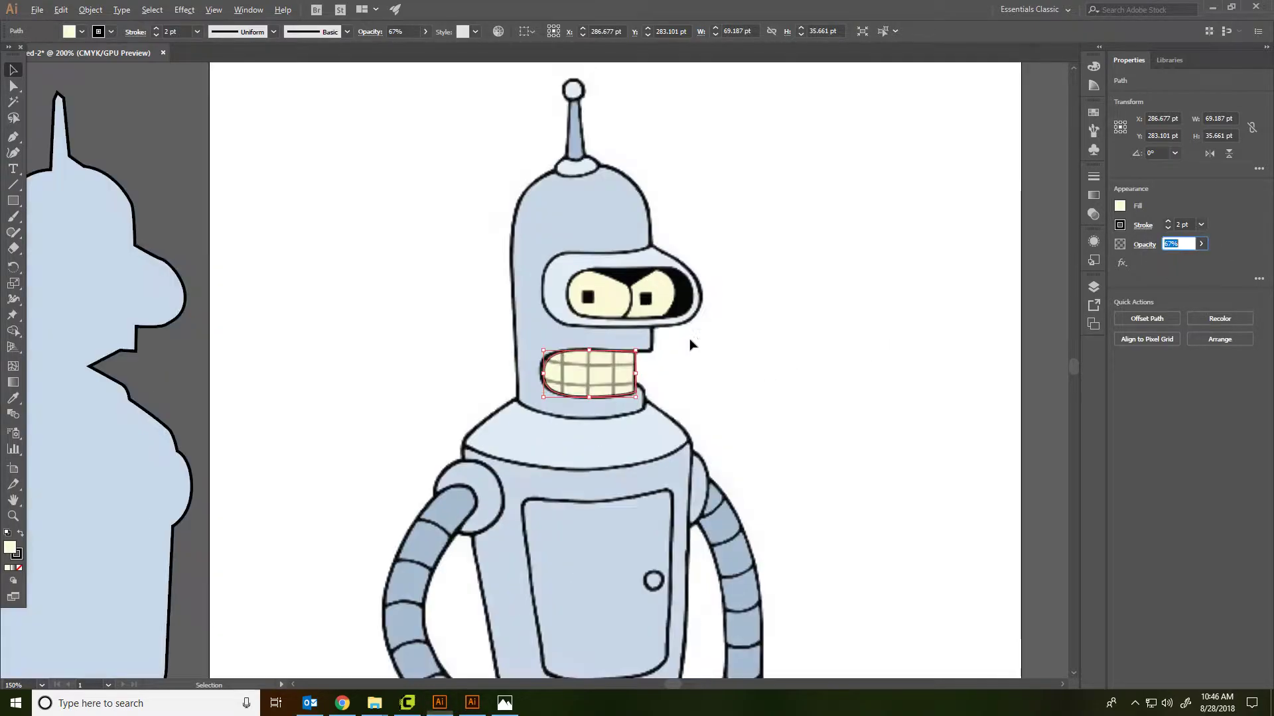
{"action": "scroll", "coordinate": [688, 344], "scroll_direction": "up", "scroll_amount": 5}
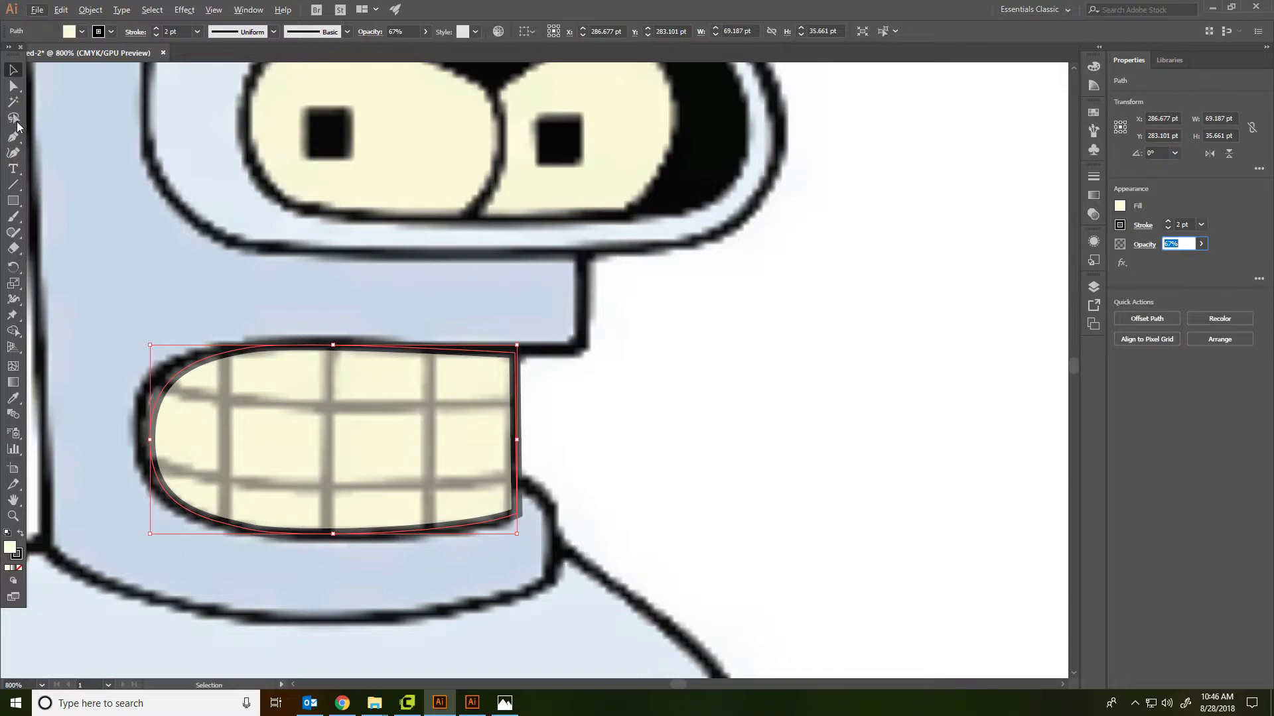
{"action": "left_click", "coordinate": [17, 134]}
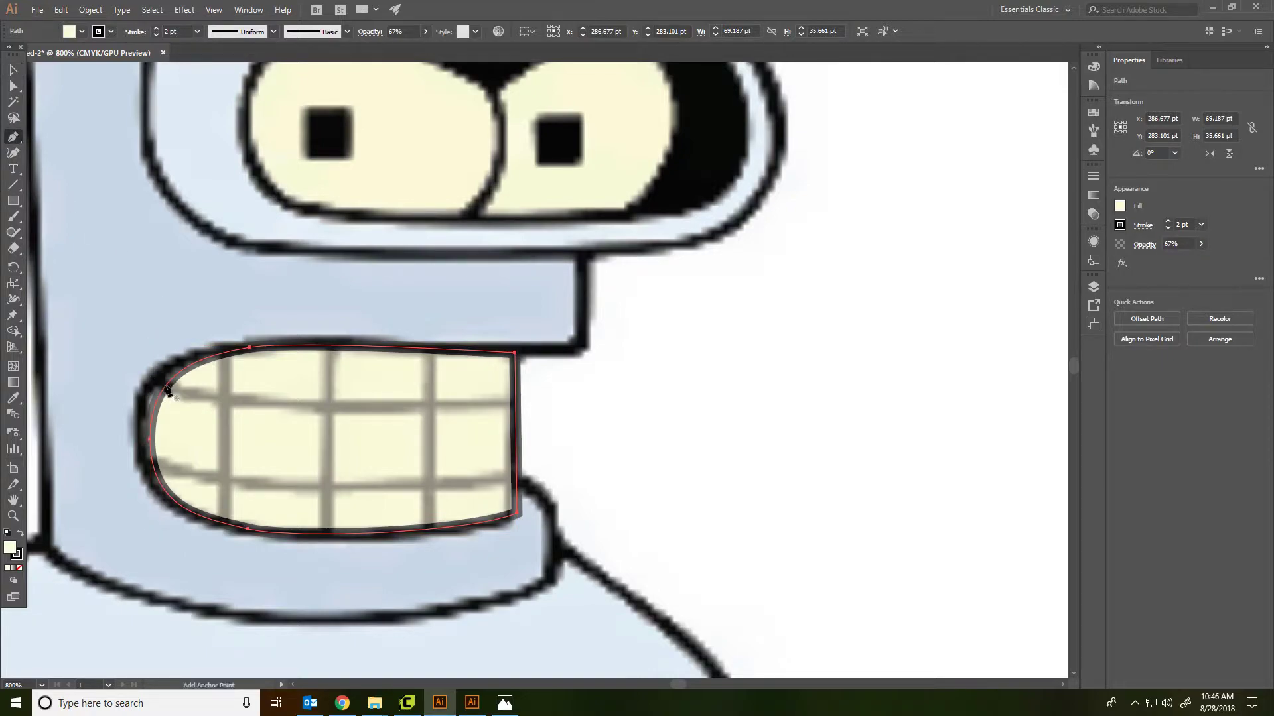
{"action": "left_click", "coordinate": [12, 70]}
{"action": "left_click", "coordinate": [683, 370]}
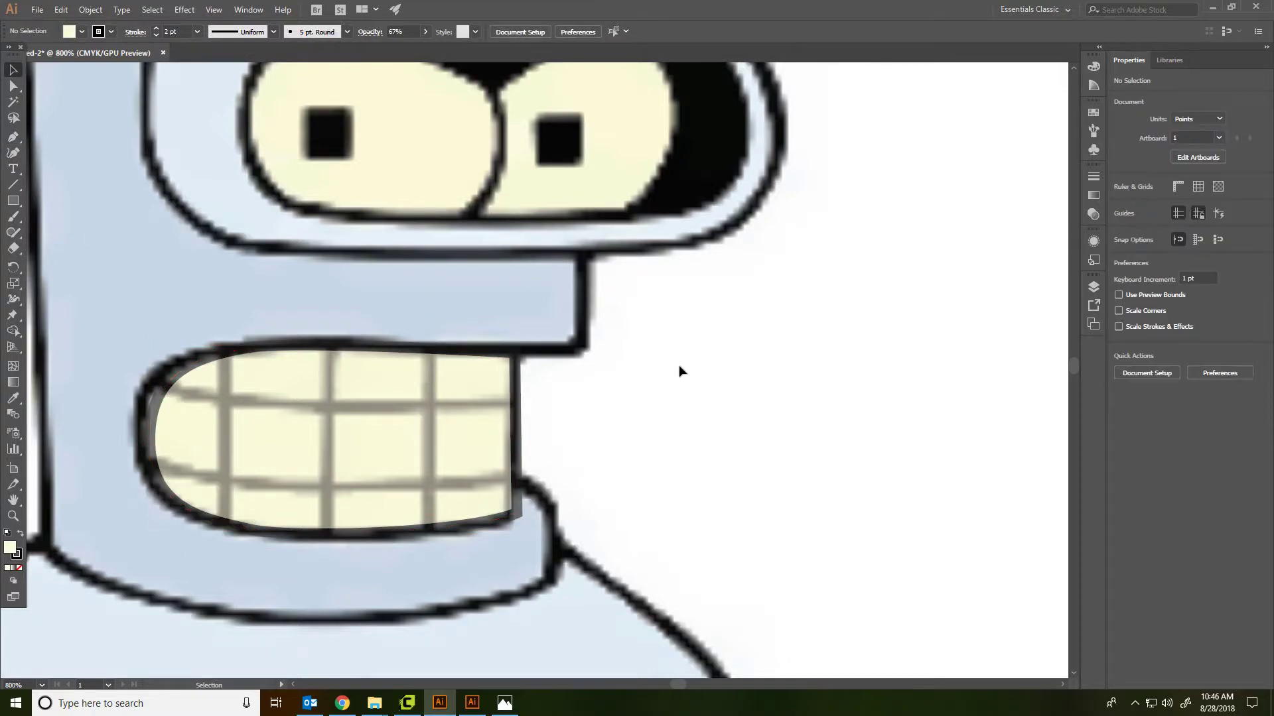
{"action": "left_click", "coordinate": [13, 137]}
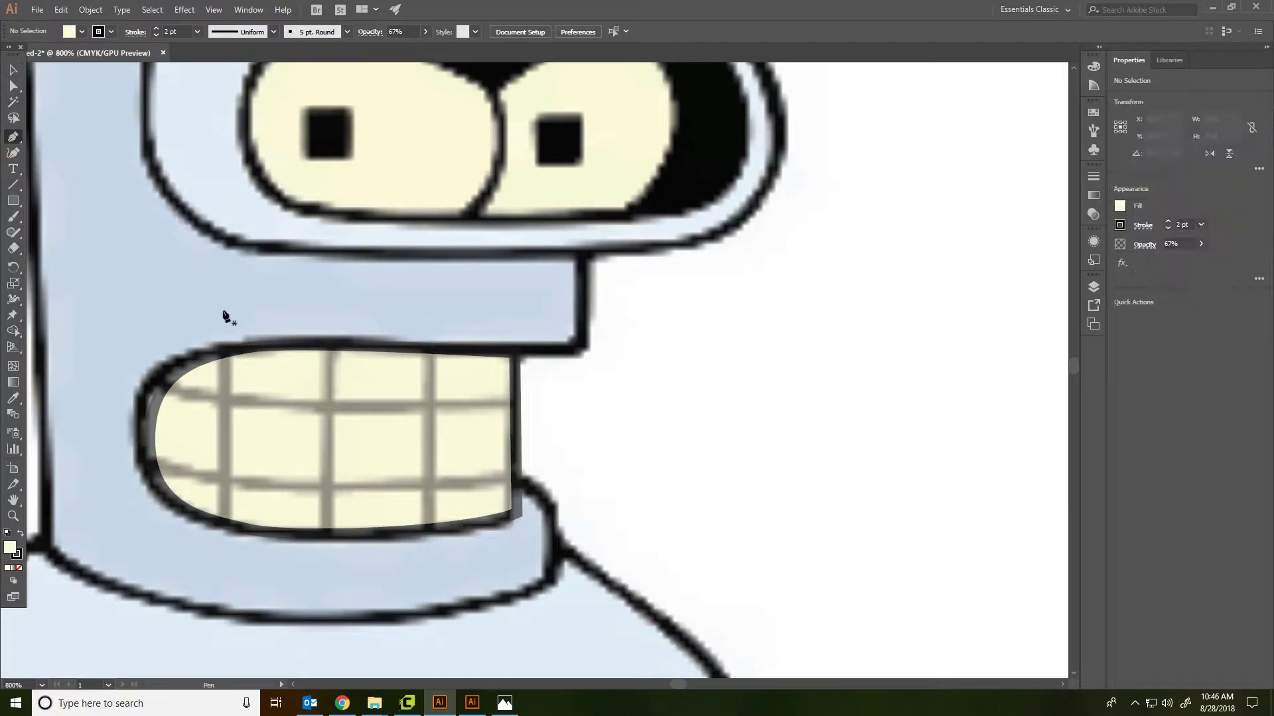
{"action": "left_click", "coordinate": [163, 388]}
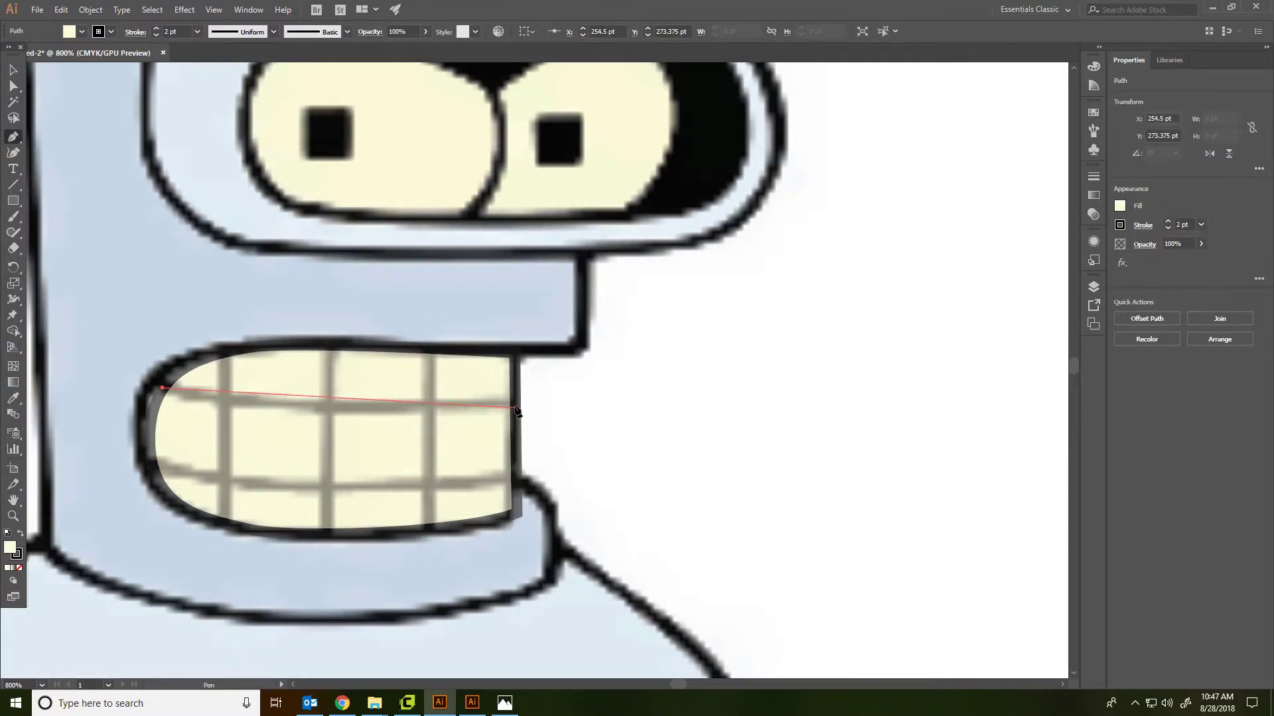
{"action": "left_click_drag", "start_coordinate": [516, 401], "coordinate": [677, 382]}
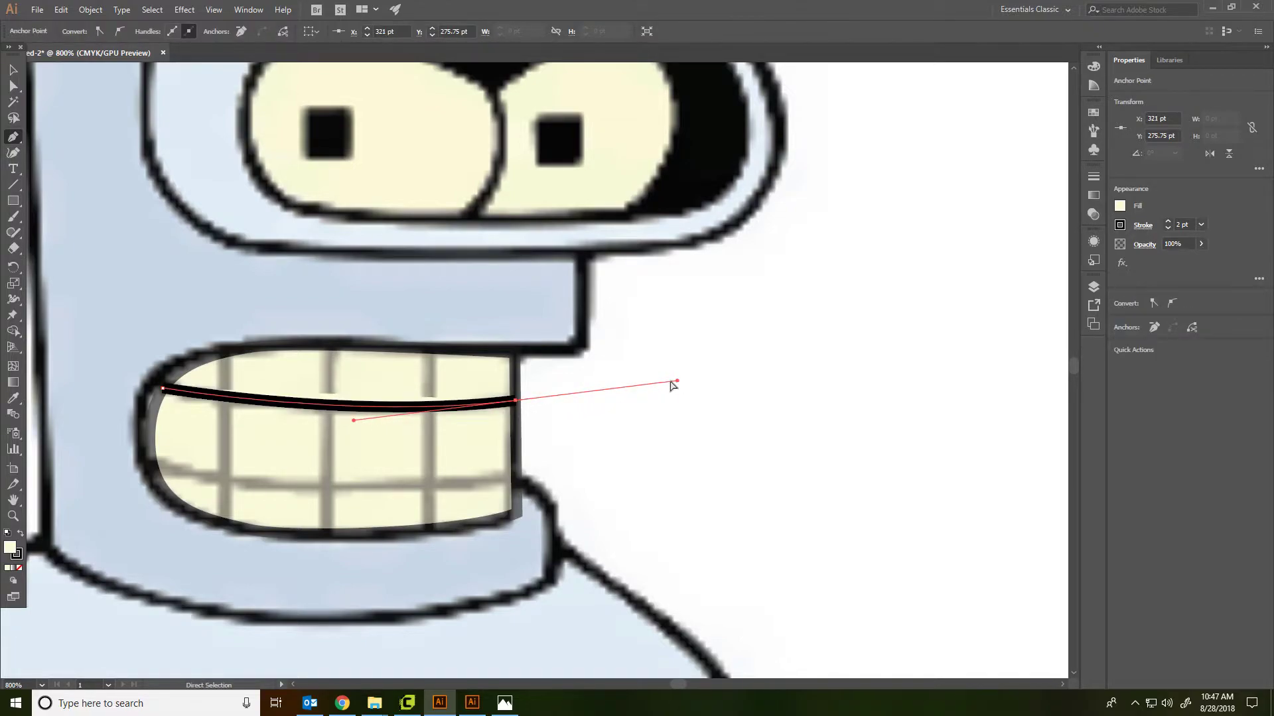
{"action": "left_click", "coordinate": [673, 385], "text": "ctrl"}
{"action": "left_click", "coordinate": [146, 463]}
{"action": "mouse_move", "coordinate": [516, 480]}
{"action": "left_mouse_down"}
{"action": "mouse_move", "coordinate": [647, 457]}
{"action": "mouse_move", "coordinate": [815, 463]}
{"action": "left_mouse_up"}
{"action": "left_click", "coordinate": [691, 460], "text": "ctrl"}
Step: Trace the three vertical lines between the teeth as separate straight paths spanning the mouth's height
{"action": "left_click", "coordinate": [223, 355]}
{"action": "left_click", "coordinate": [220, 524]}
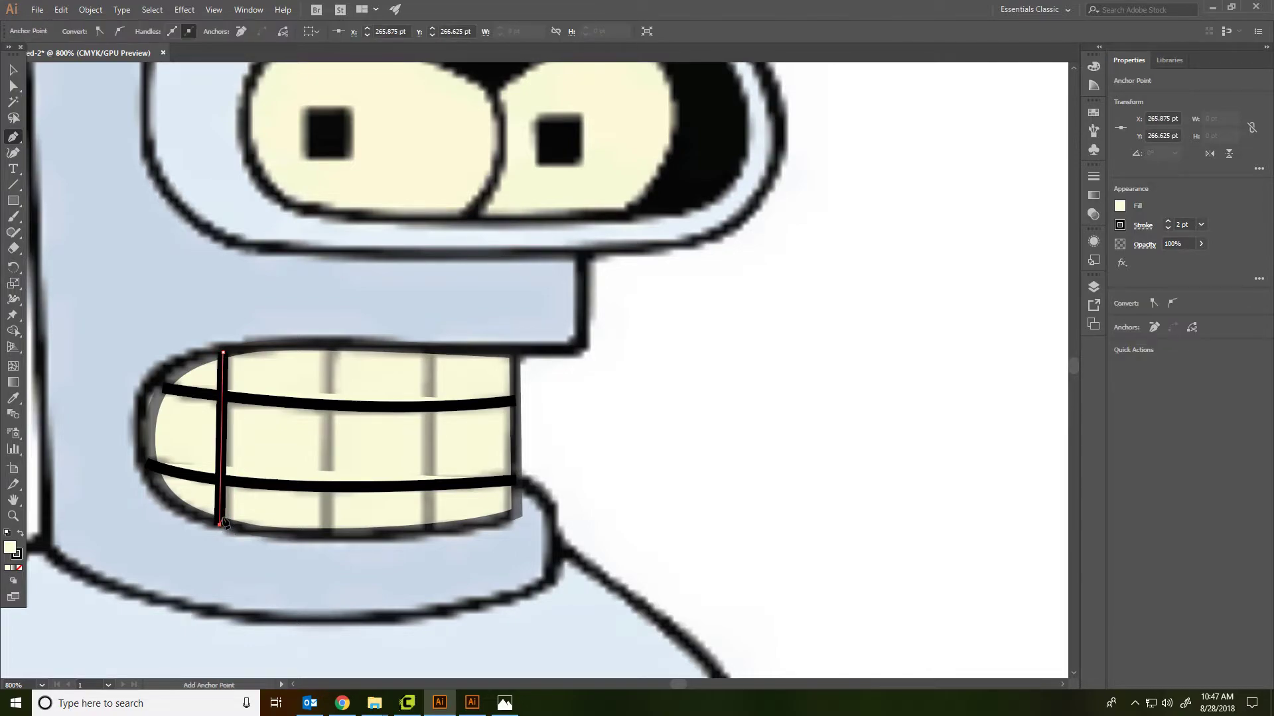
{"action": "left_click", "coordinate": [332, 358], "text": "ctrl"}
{"action": "left_click", "coordinate": [328, 344]}
{"action": "left_click", "coordinate": [327, 534]}
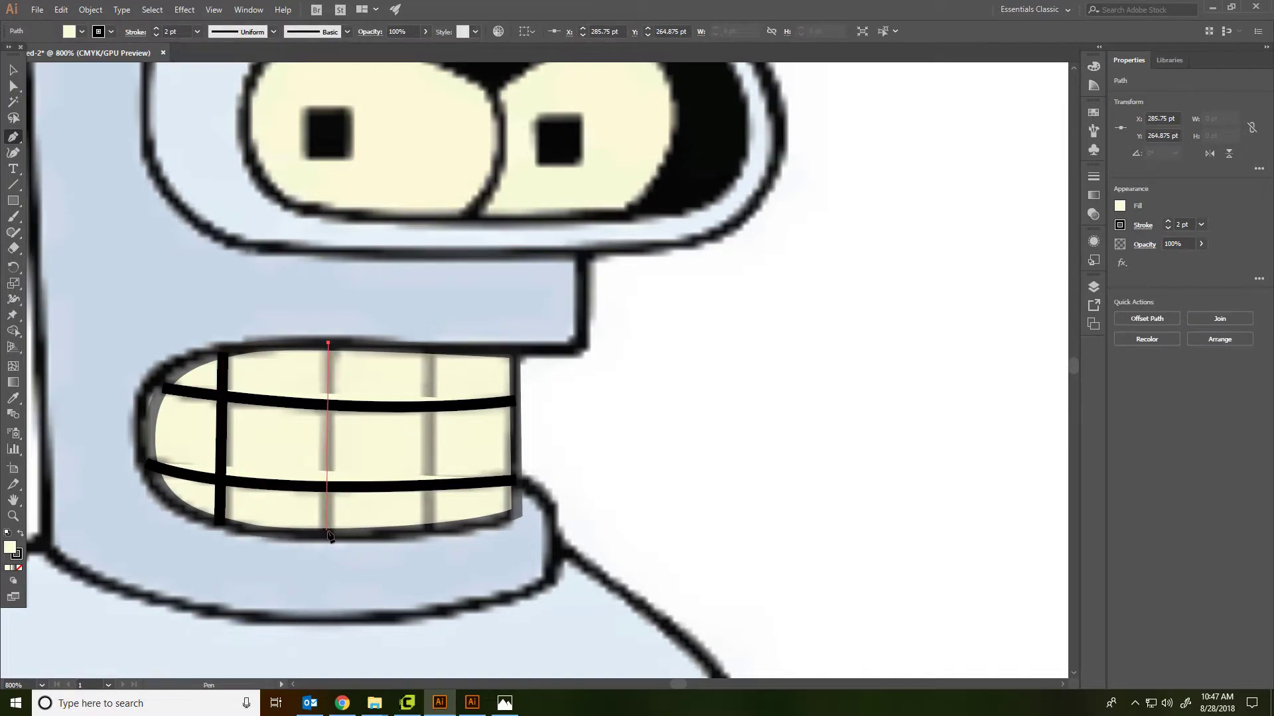
{"action": "left_click", "coordinate": [336, 489], "text": "ctrl"}
{"action": "left_click", "coordinate": [430, 346]}
{"action": "left_click", "coordinate": [430, 529]}
{"action": "left_click", "coordinate": [555, 489], "text": "ctrl"}
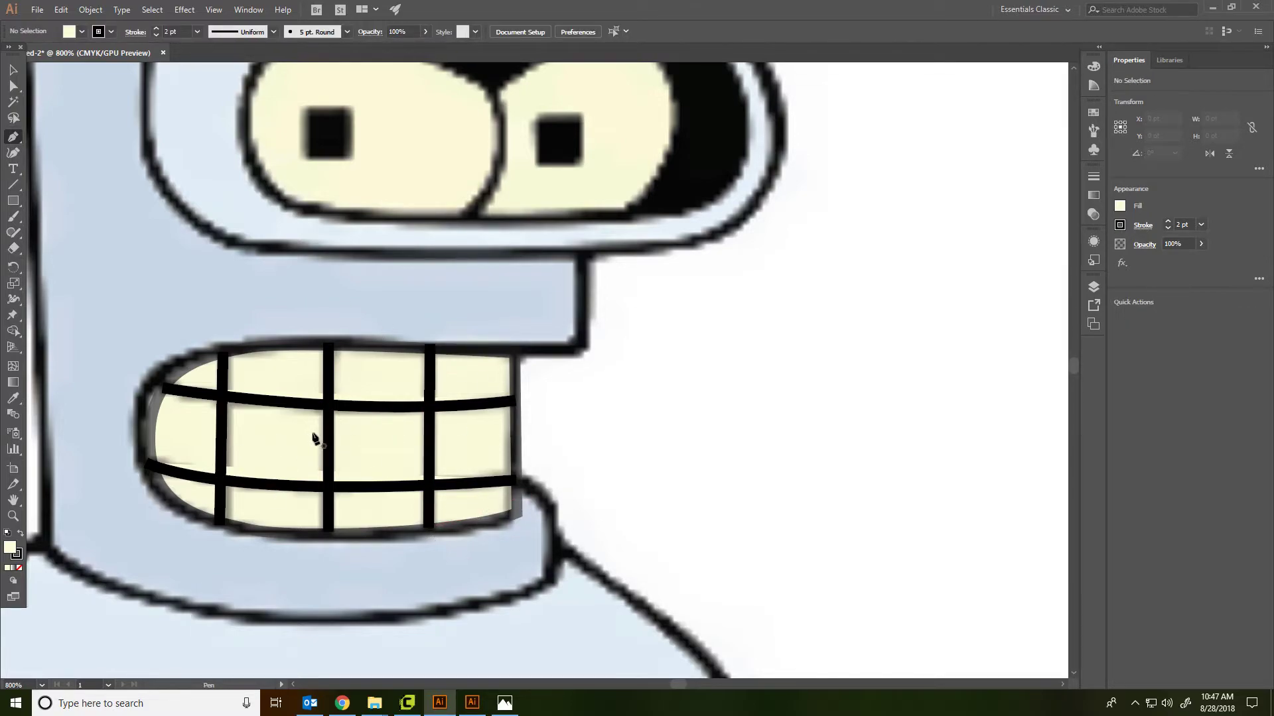
Step: Select all five tooth lines and set their fill to none
{"action": "left_click", "coordinate": [14, 68]}
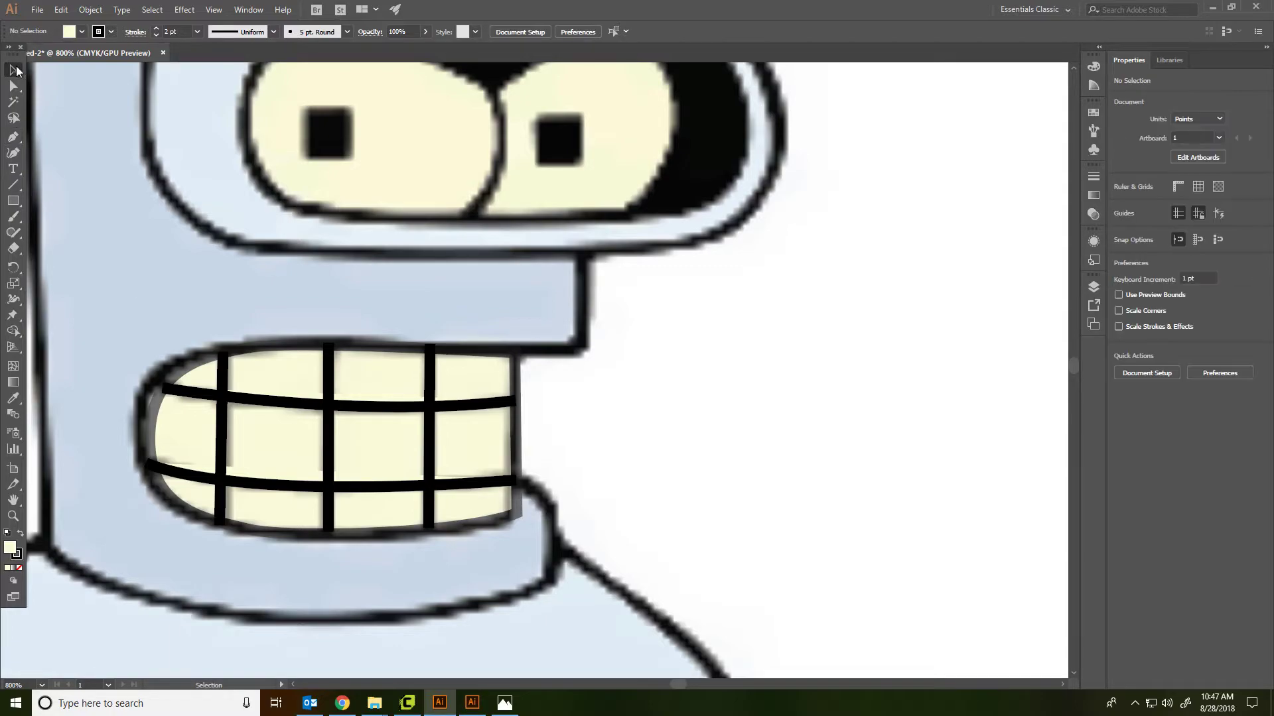
{"action": "left_click", "coordinate": [224, 390]}
{"action": "left_click", "coordinate": [276, 402], "text": "shift"}
{"action": "left_click", "coordinate": [330, 388], "text": "shift"}
{"action": "left_click", "coordinate": [338, 485], "text": "shift"}
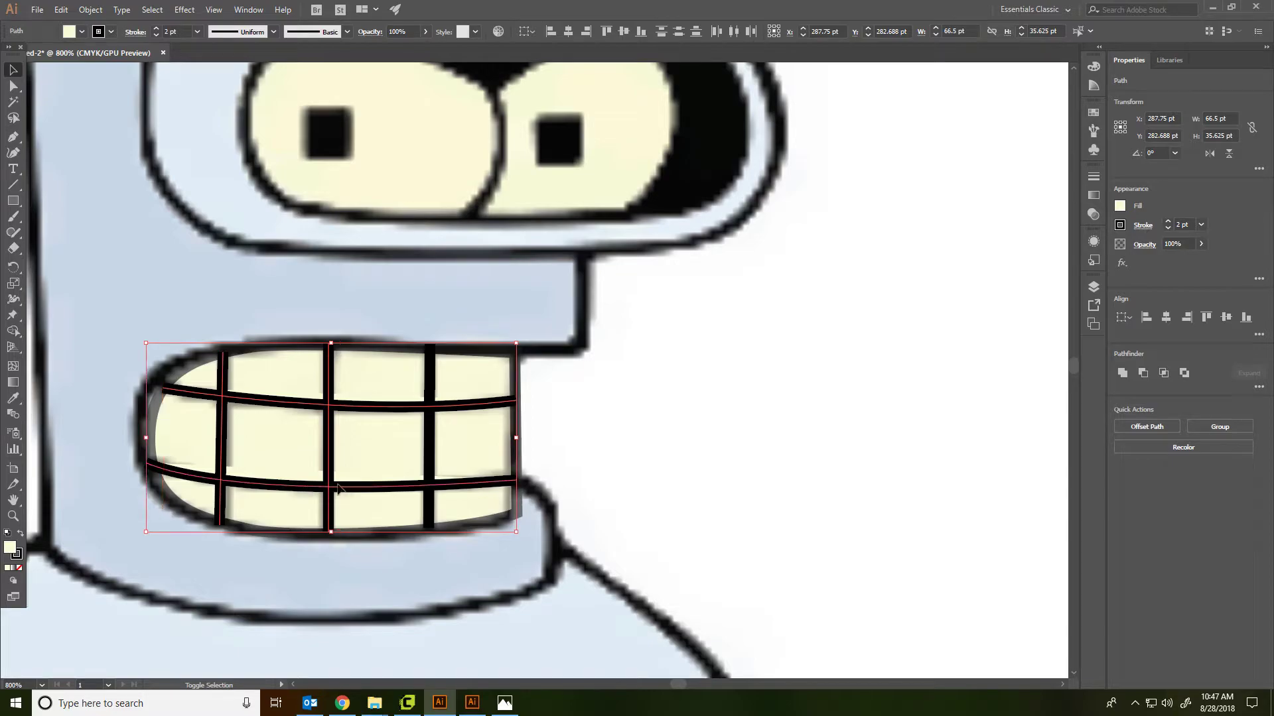
{"action": "left_click", "coordinate": [430, 451], "text": "shift"}
{"action": "left_click", "coordinate": [74, 32]}
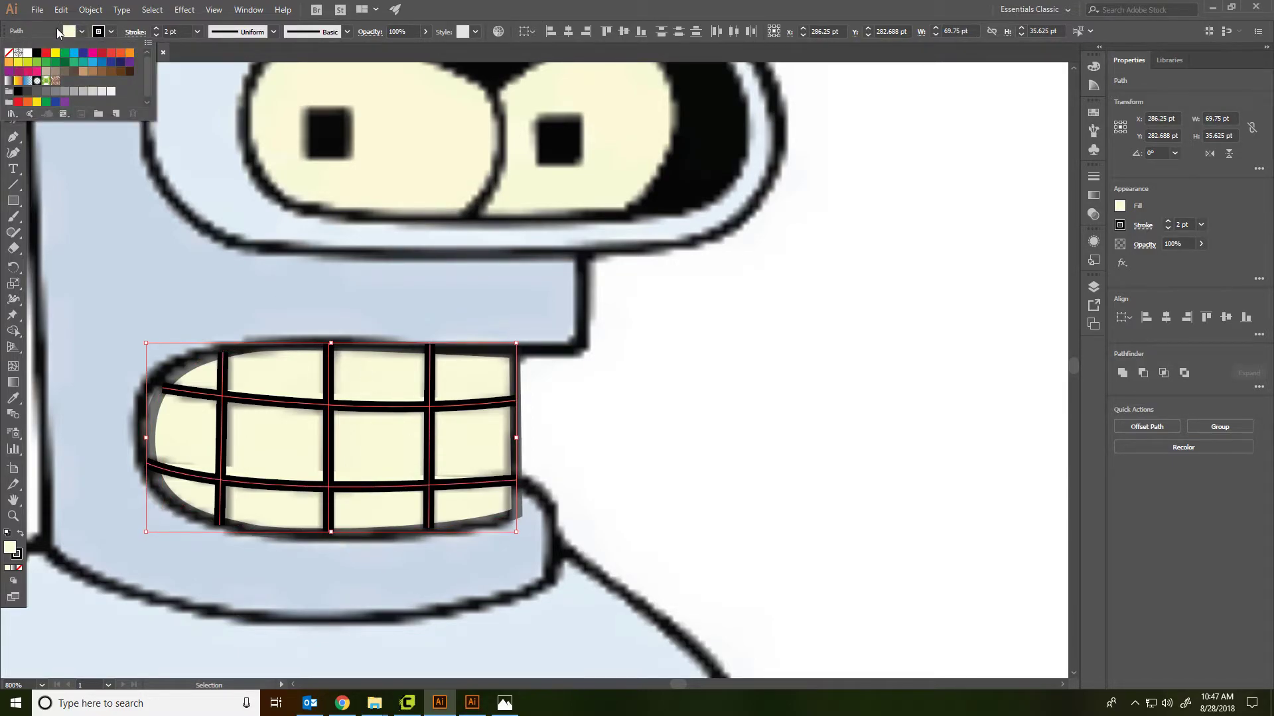
{"action": "left_click", "coordinate": [9, 53]}
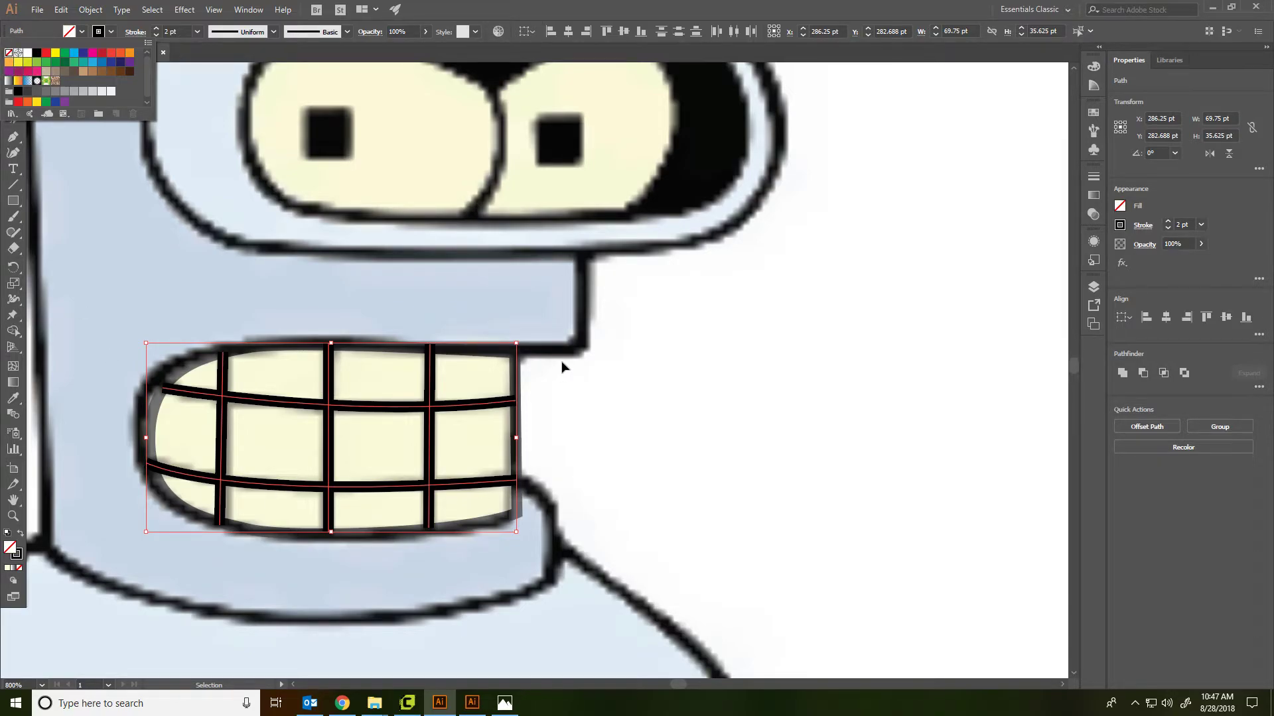
Step: Add the mouth shape to the selected tooth lines and group them all together
{"action": "left_click", "coordinate": [489, 375]}
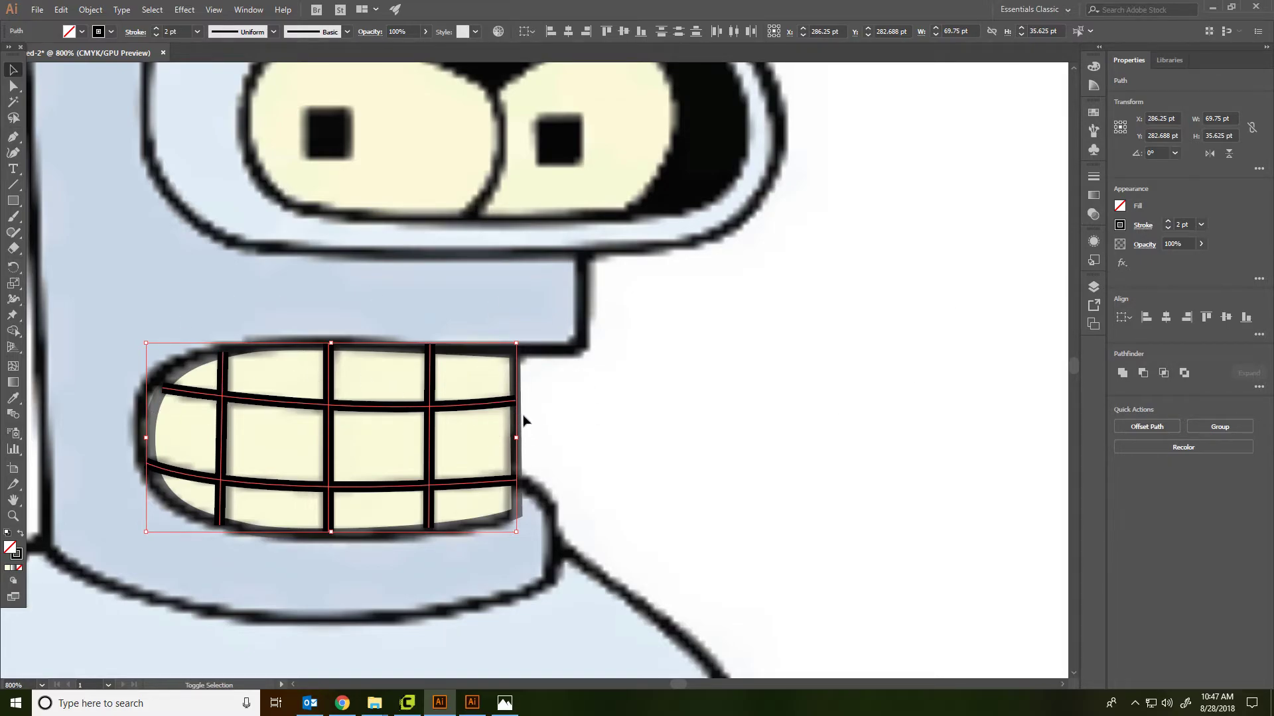
{"action": "left_click", "coordinate": [521, 499], "text": "shift"}
{"action": "left_click", "coordinate": [1201, 245]}
{"action": "left_click_drag", "start_coordinate": [1192, 263], "coordinate": [1199, 266]}
{"action": "right_click", "coordinate": [436, 406]}
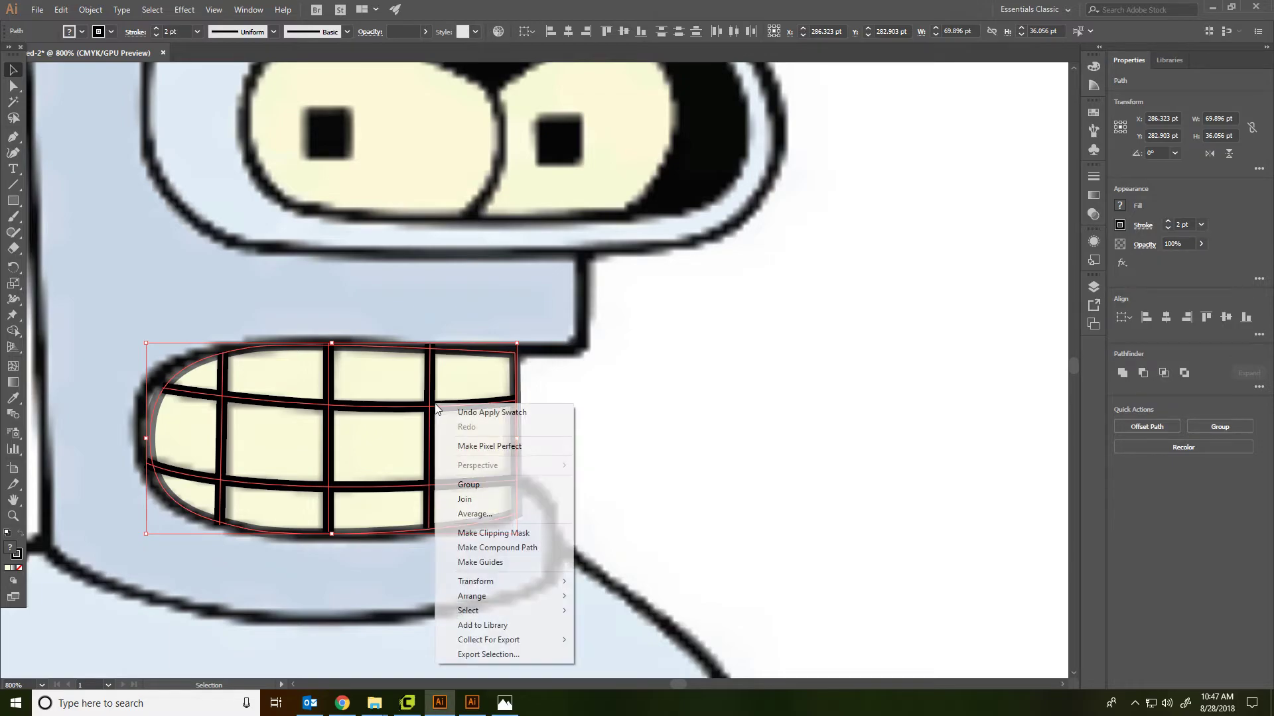
{"action": "left_click", "coordinate": [468, 485]}
Step: Move the teeth group from the original picture onto the head of the traced body outline and deselect it
{"action": "scroll", "coordinate": [541, 410], "scroll_direction": "down", "scroll_amount": 6}
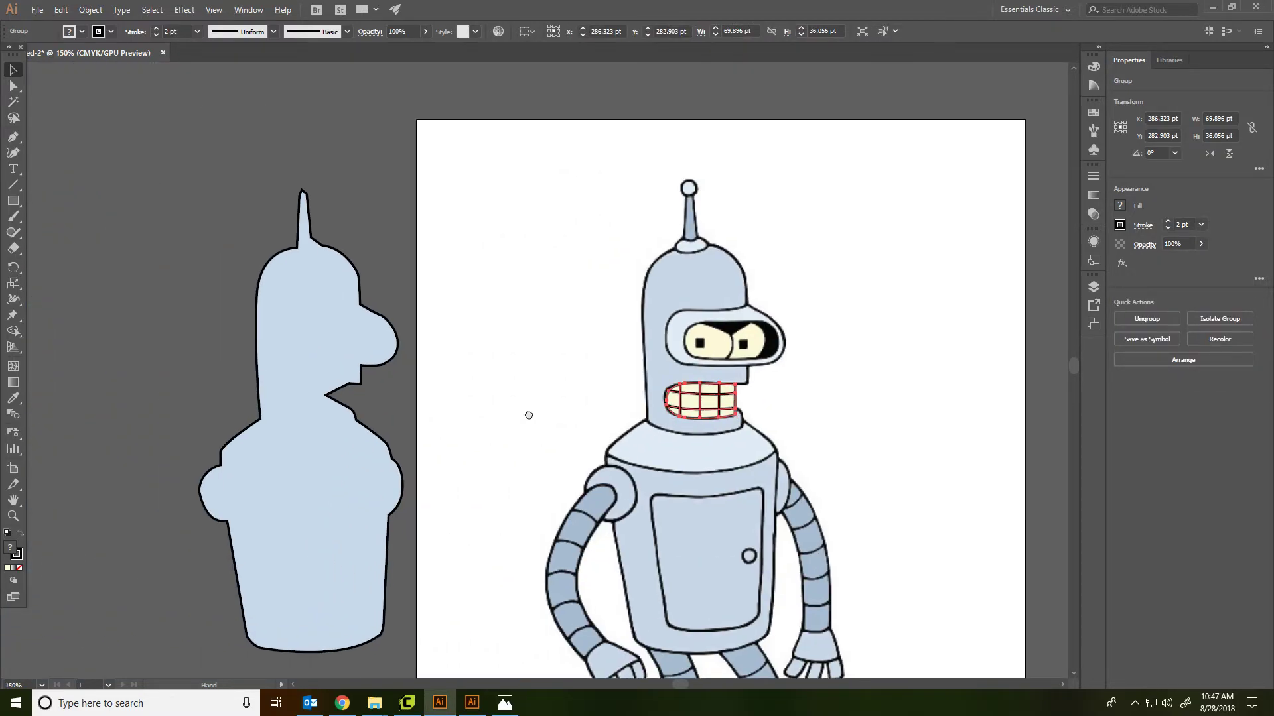
{"action": "left_click_drag", "start_coordinate": [528, 415], "coordinate": [554, 416]}
{"action": "left_click", "coordinate": [602, 389]}
{"action": "left_click", "coordinate": [721, 399]}
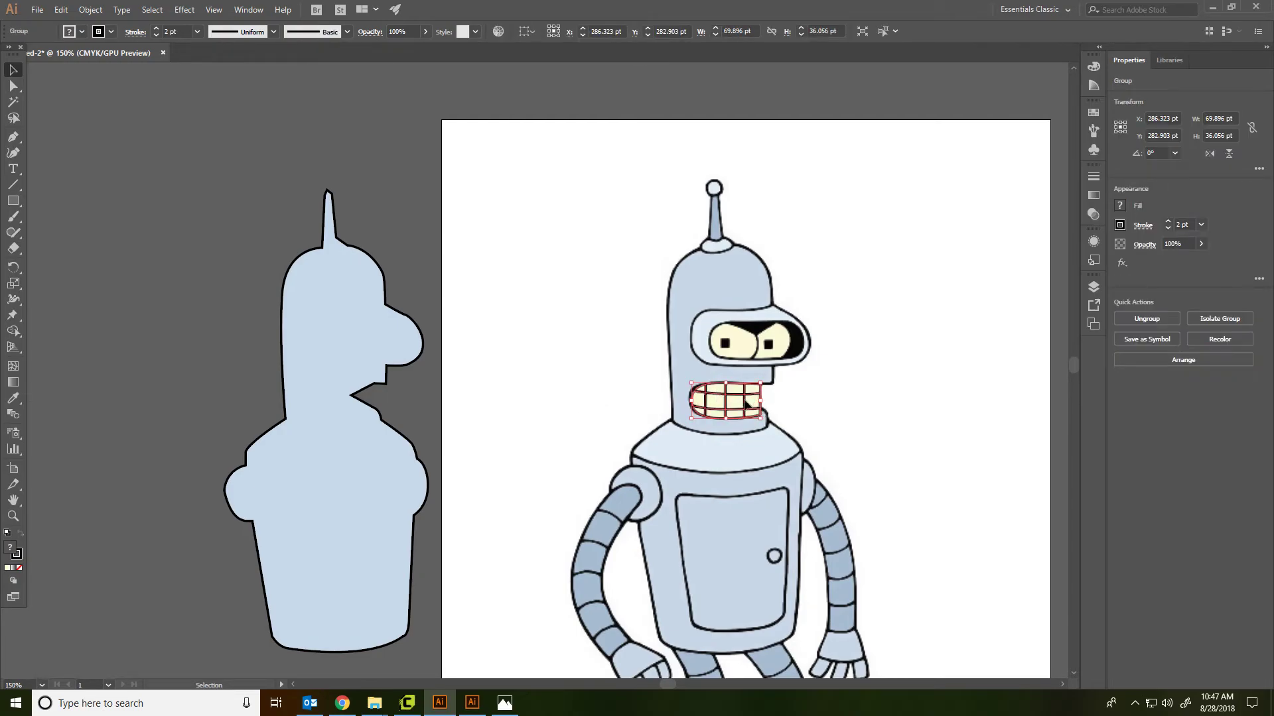
{"action": "left_click", "coordinate": [736, 402], "text": "shift"}
{"action": "left_click", "coordinate": [736, 406]}
{"action": "left_click", "coordinate": [736, 406], "text": "shift"}
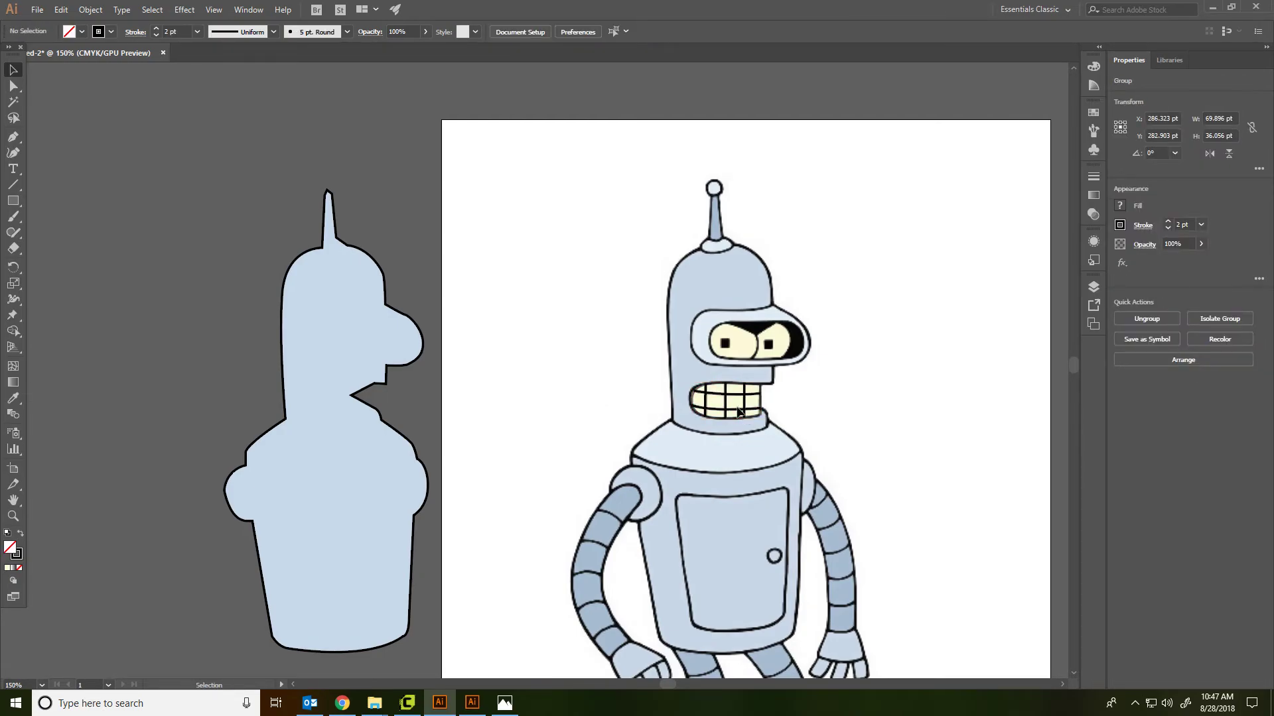
{"action": "left_click", "coordinate": [733, 415]}
{"action": "left_click_drag", "start_coordinate": [748, 420], "coordinate": [372, 412]}
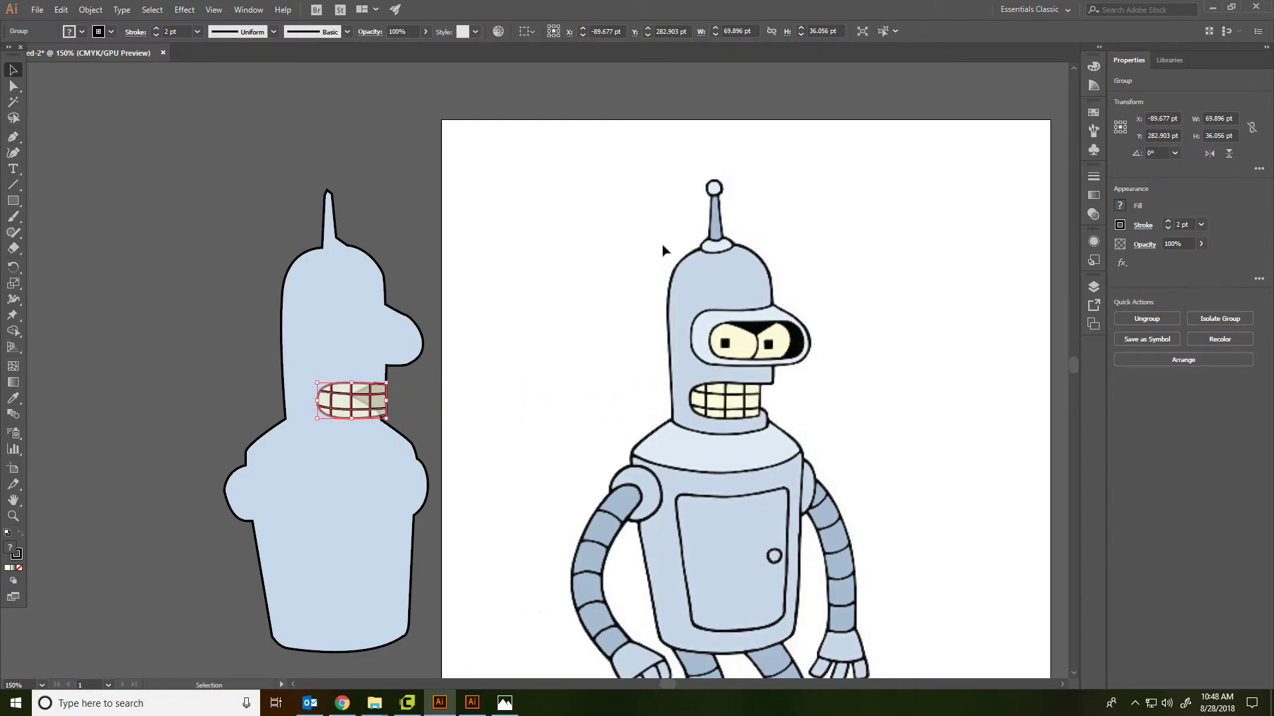
{"action": "left_click", "coordinate": [383, 209]}
{"action": "double_click", "coordinate": [364, 406]}
{"action": "left_click", "coordinate": [364, 407]}
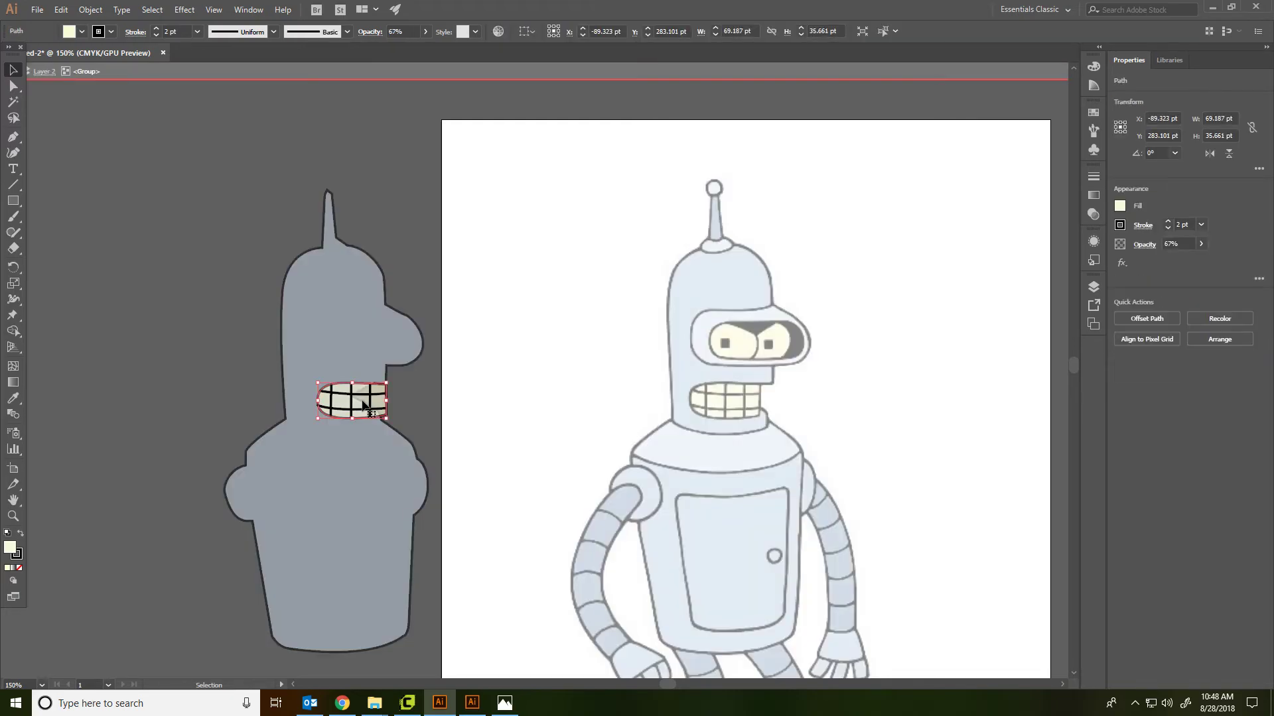
{"action": "double_click", "coordinate": [414, 232]}
Step: Ungroup the teeth group on the traced body and deselect its parts
{"action": "right_click", "coordinate": [370, 384]}
{"action": "right_click", "coordinate": [361, 401]}
{"action": "left_click", "coordinate": [355, 399]}
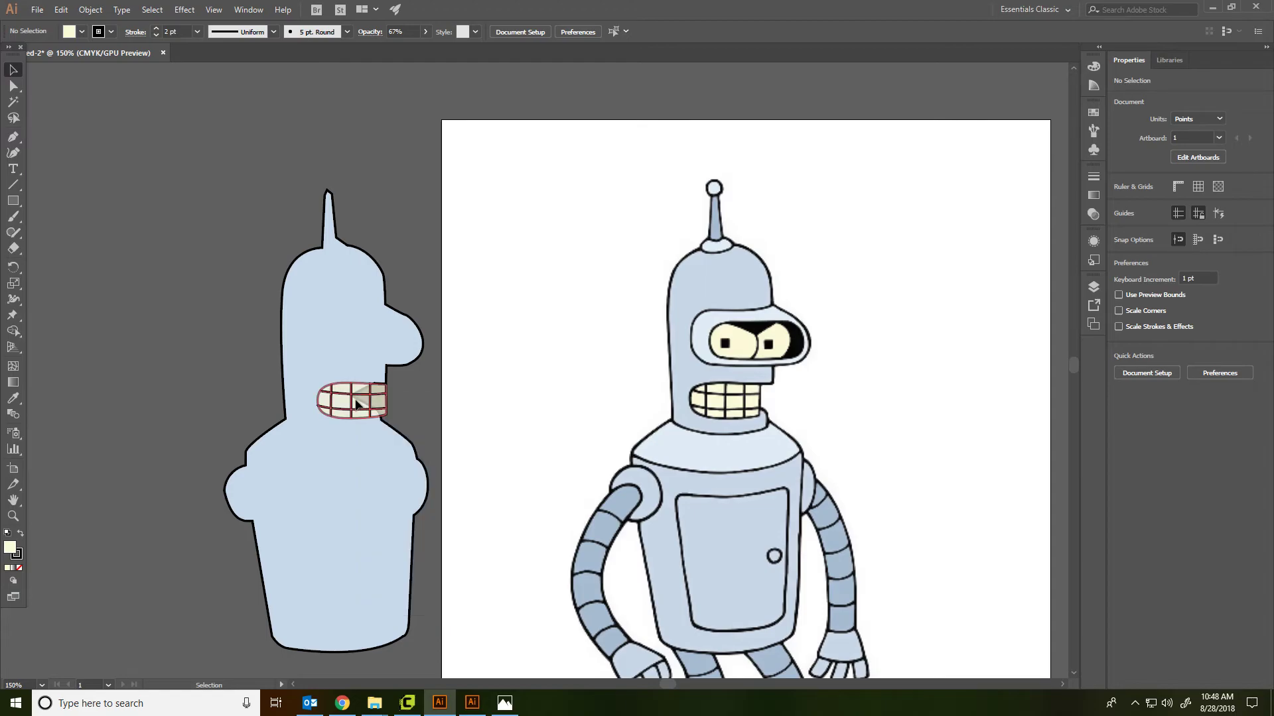
{"action": "right_click", "coordinate": [355, 402]}
{"action": "left_click", "coordinate": [418, 510]}
{"action": "left_click", "coordinate": [408, 236]}
Step: Set the cream mouth shape's opacity to 100% and deselect it
{"action": "left_click", "coordinate": [383, 403]}
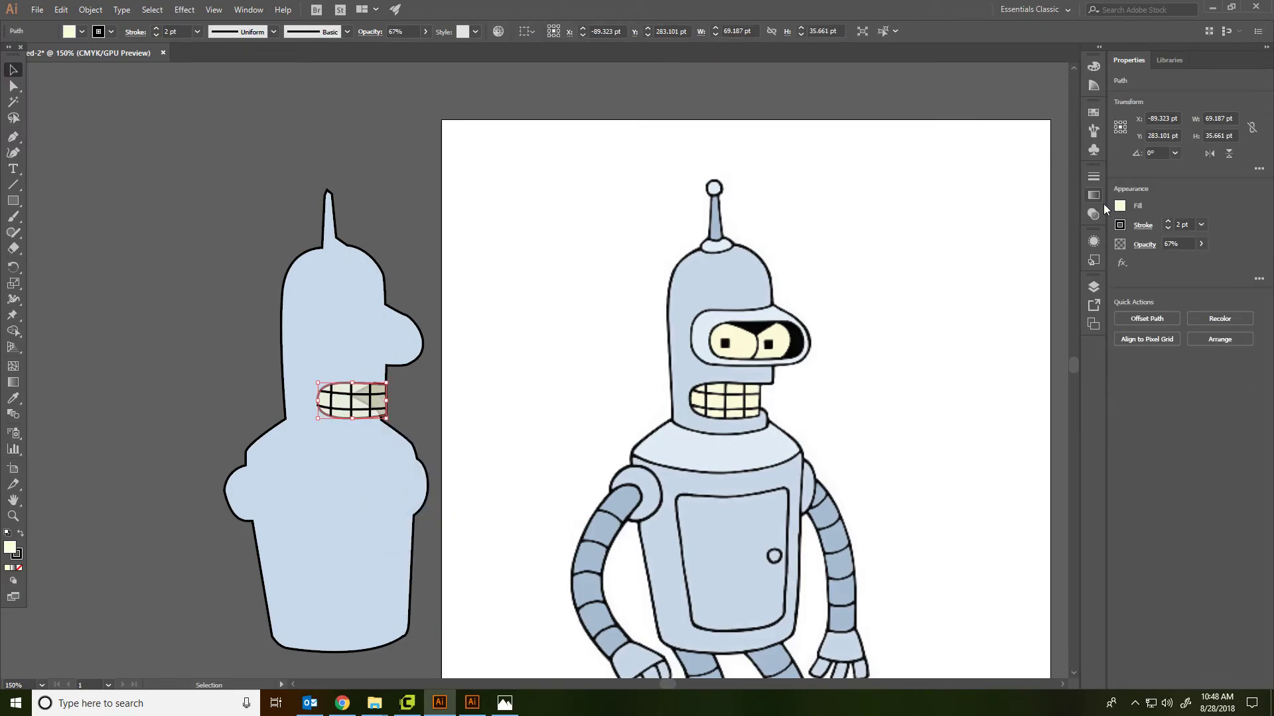
{"action": "left_click", "coordinate": [1200, 244]}
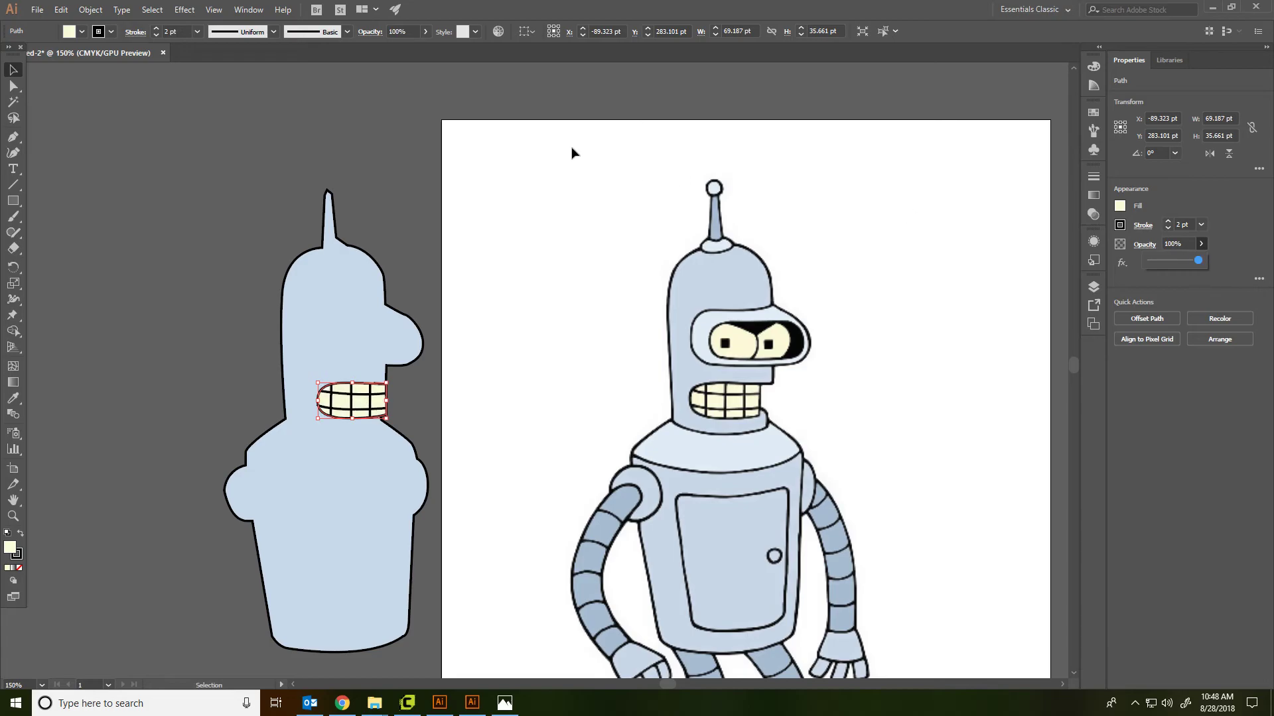
{"action": "left_click", "coordinate": [417, 153]}
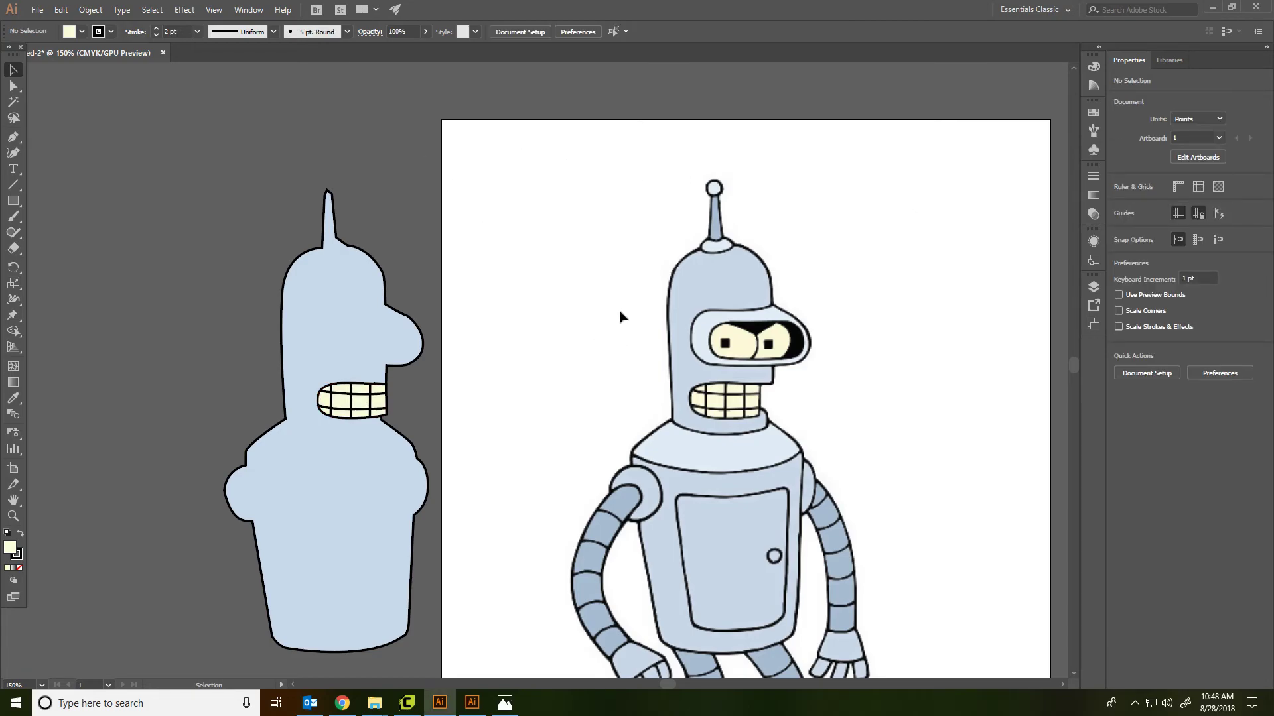